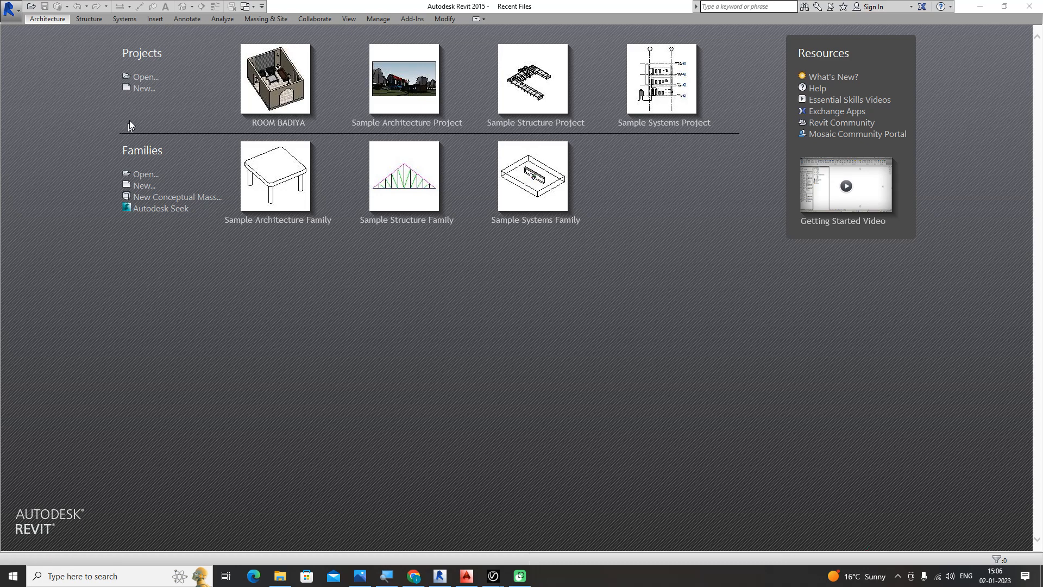
Create a new project from the default.rte template in the REVIT FAMILY library's US Imperial templates folder.
left_click(143, 90)
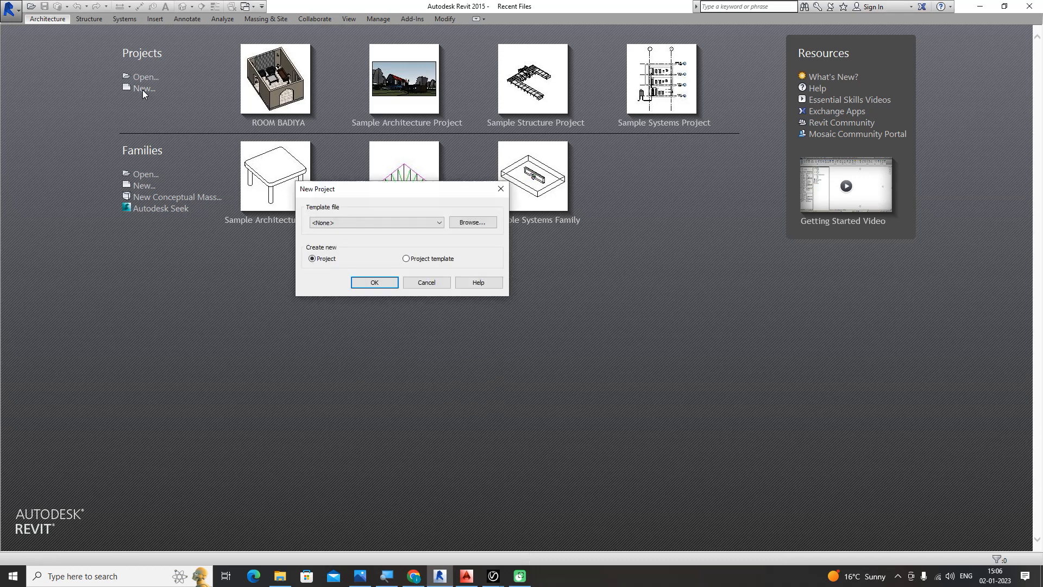
left_click(471, 222)
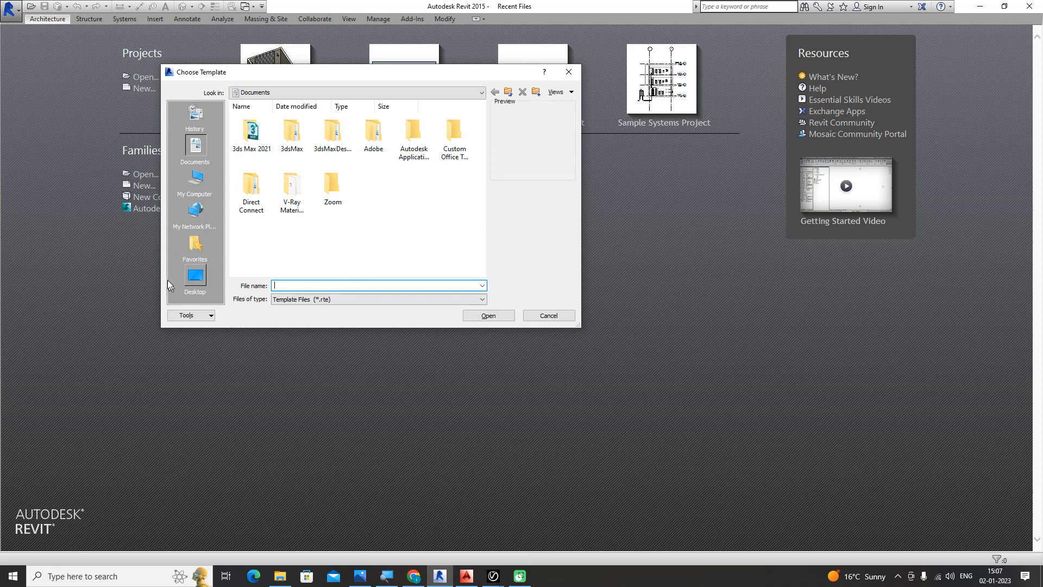
left_click(195, 277)
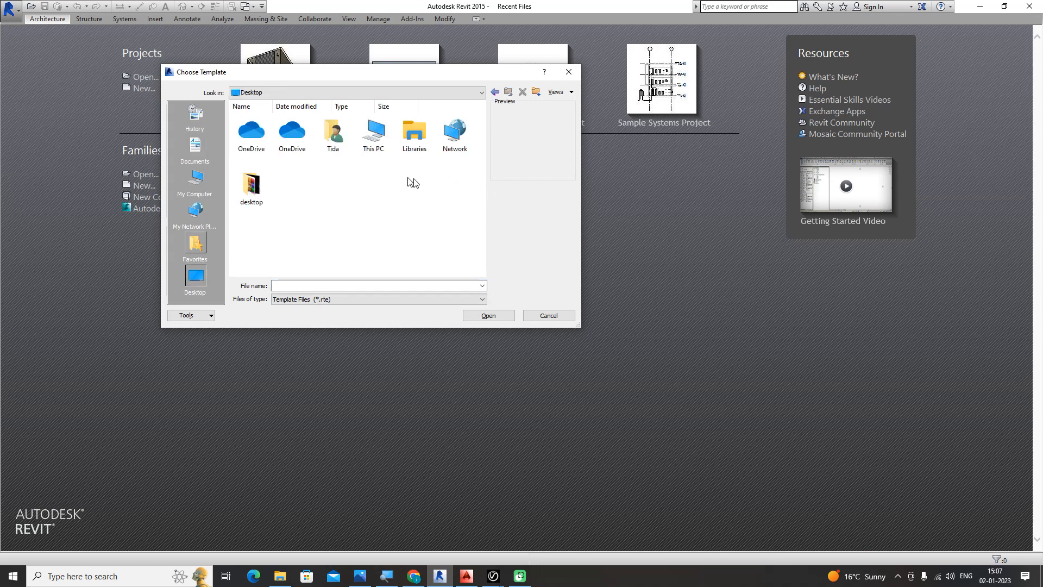
double_click(250, 187)
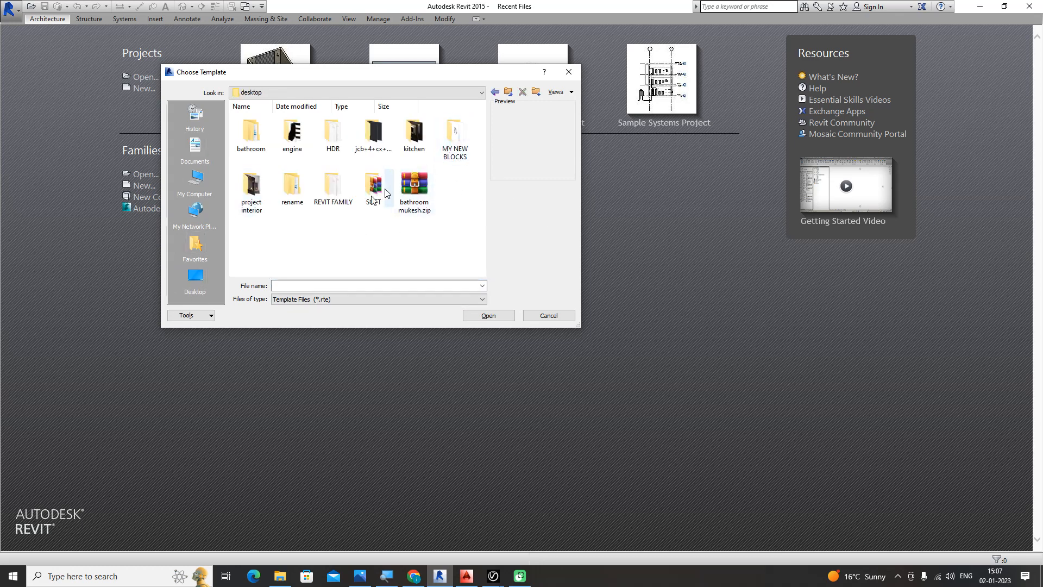
double_click(334, 190)
double_click(457, 129)
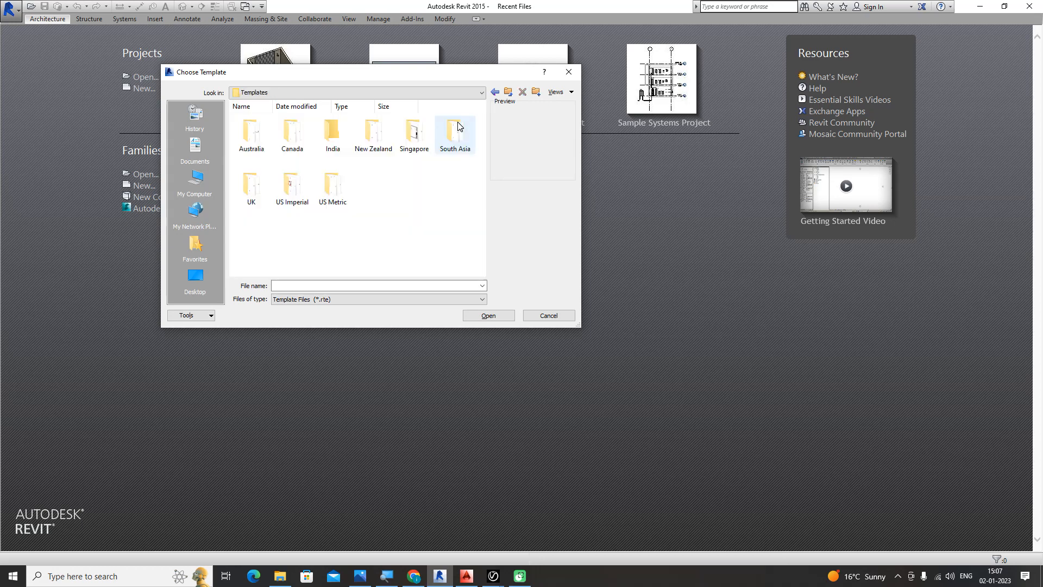
double_click(291, 186)
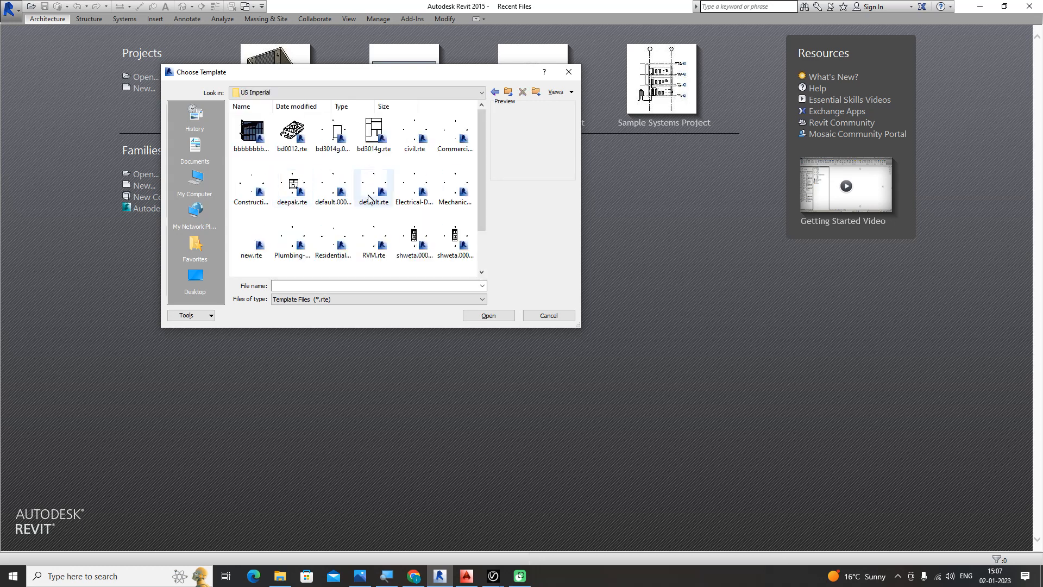
left_click(369, 190)
left_click(485, 315)
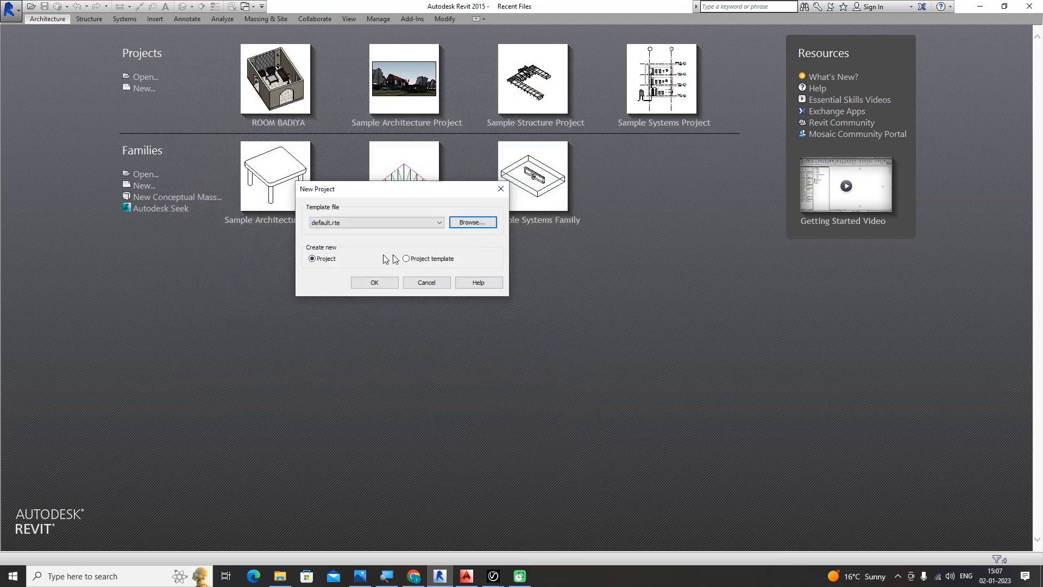
left_click(373, 282)
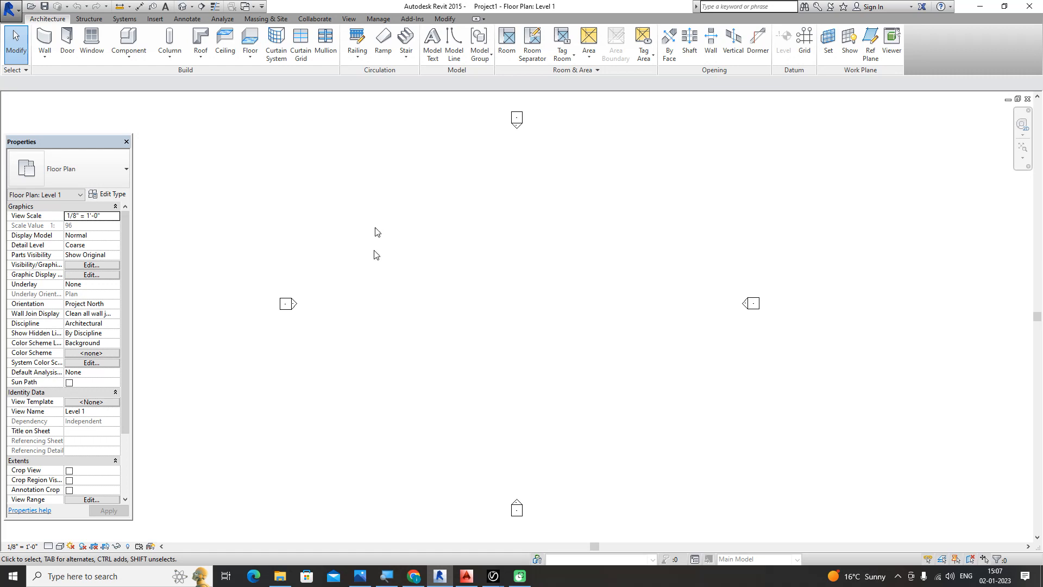
Reposition the floating Properties palette further into the drawing area and toggle it off and on again.
left_click_drag(97, 143, 170, 127)
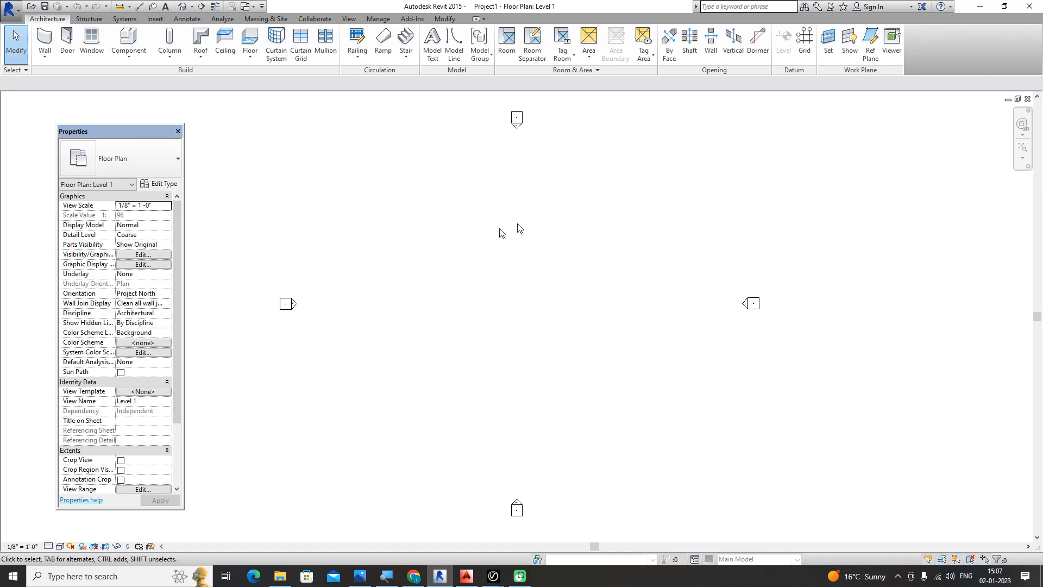
right_click(550, 214)
mouse_move(625, 348)
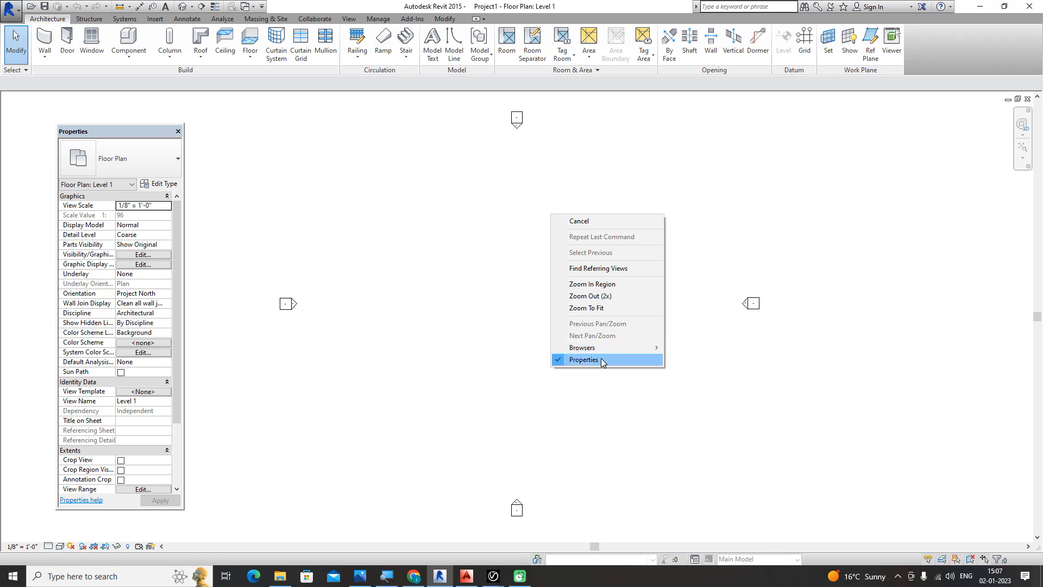
left_click(565, 360)
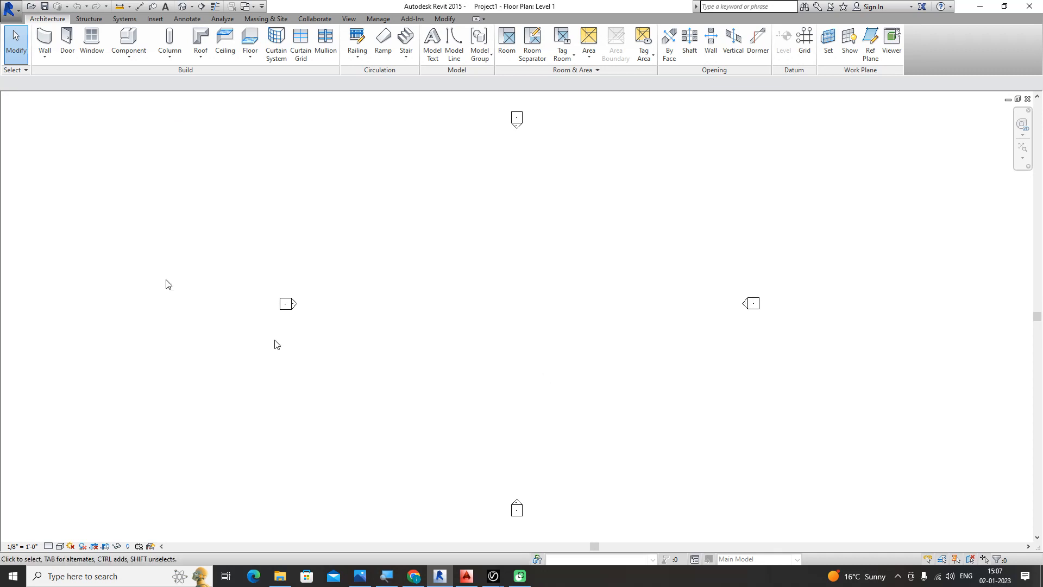
right_click(432, 219)
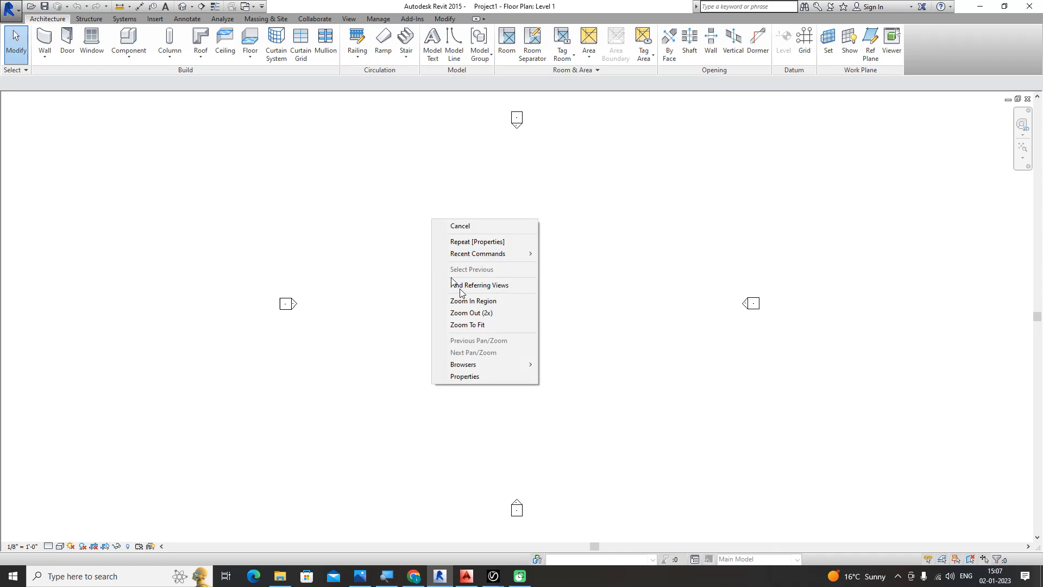
left_click(517, 375)
Display the Project Browser and select the Level 1 floor plan in it.
right_click(628, 246)
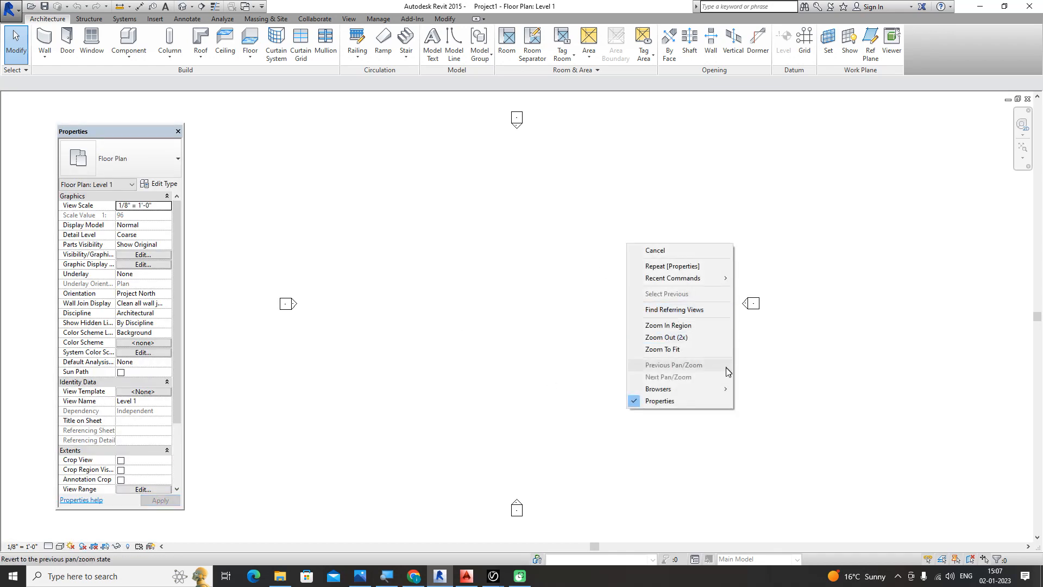
mouse_move(722, 388)
left_click(759, 388)
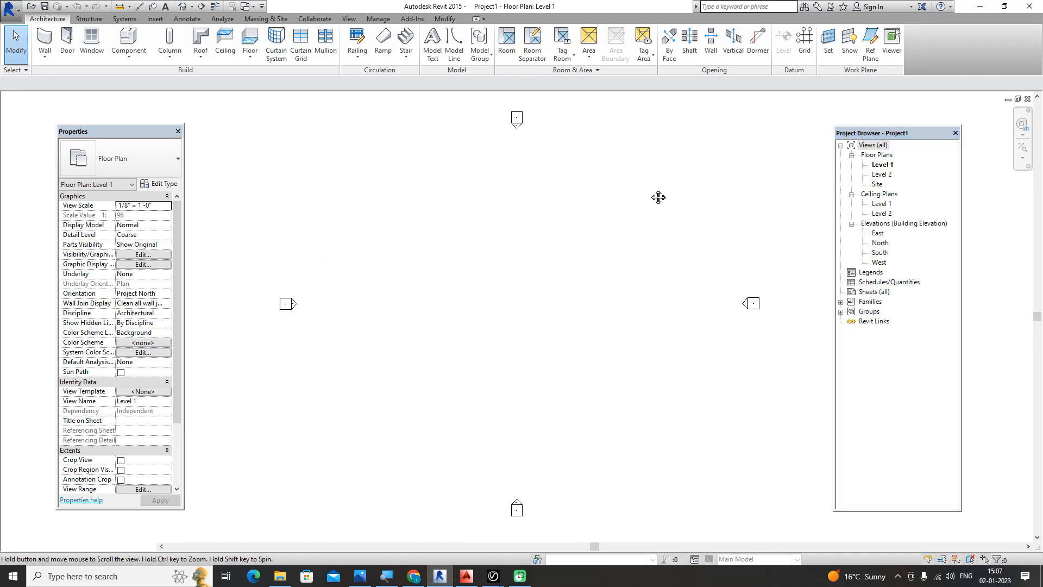
left_click(881, 164)
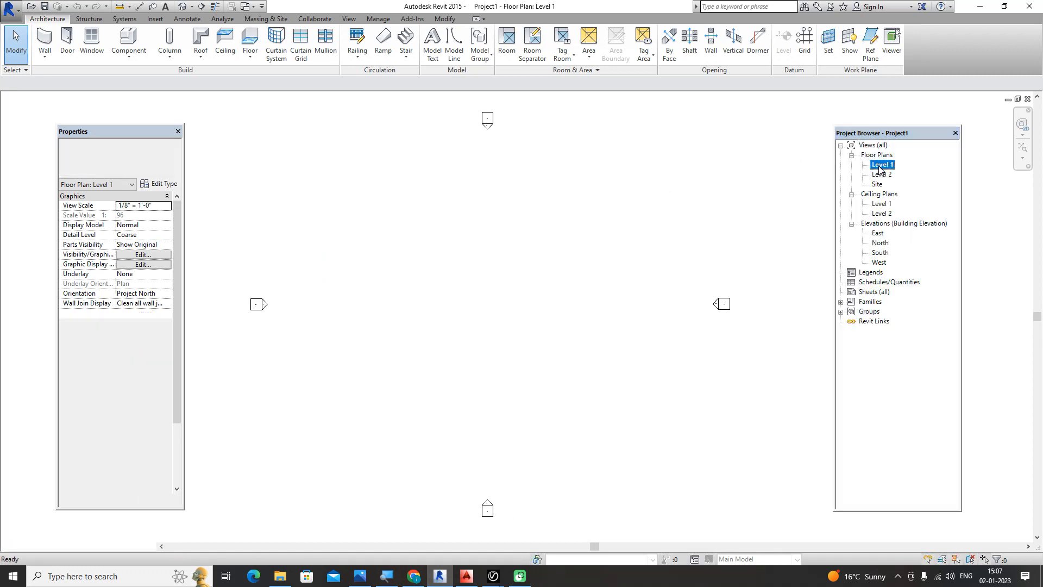
Examine the Level 1 and Level 2 heights in the South elevation and return to the Level 1 floor plan.
left_click(45, 54)
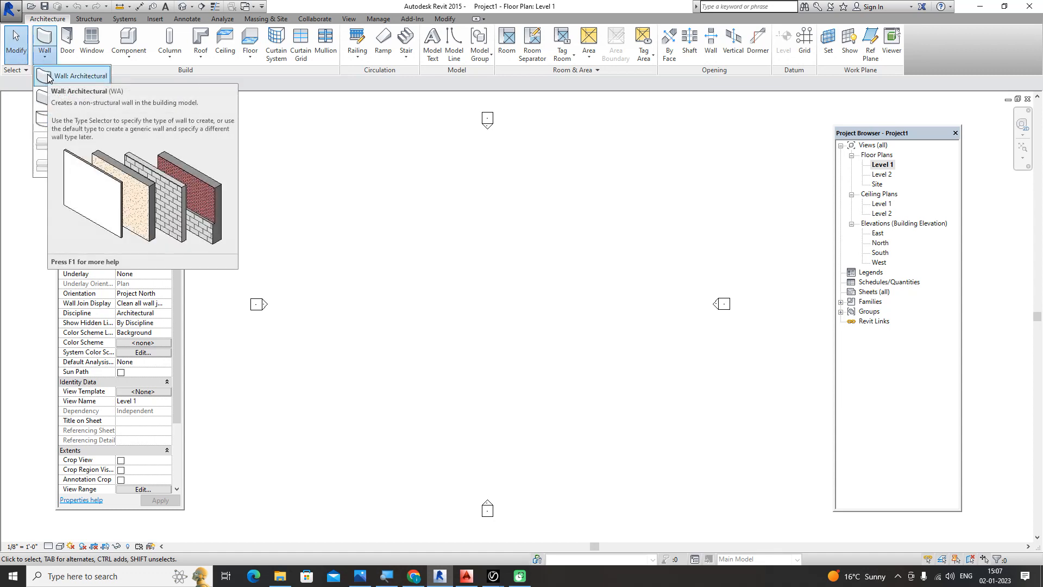
left_click(48, 76)
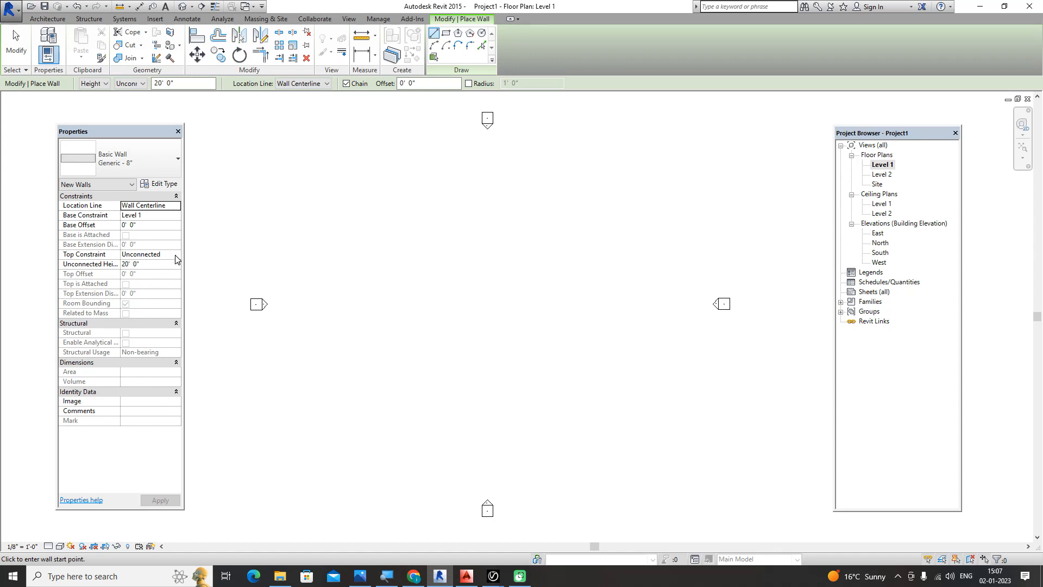
double_click(880, 253)
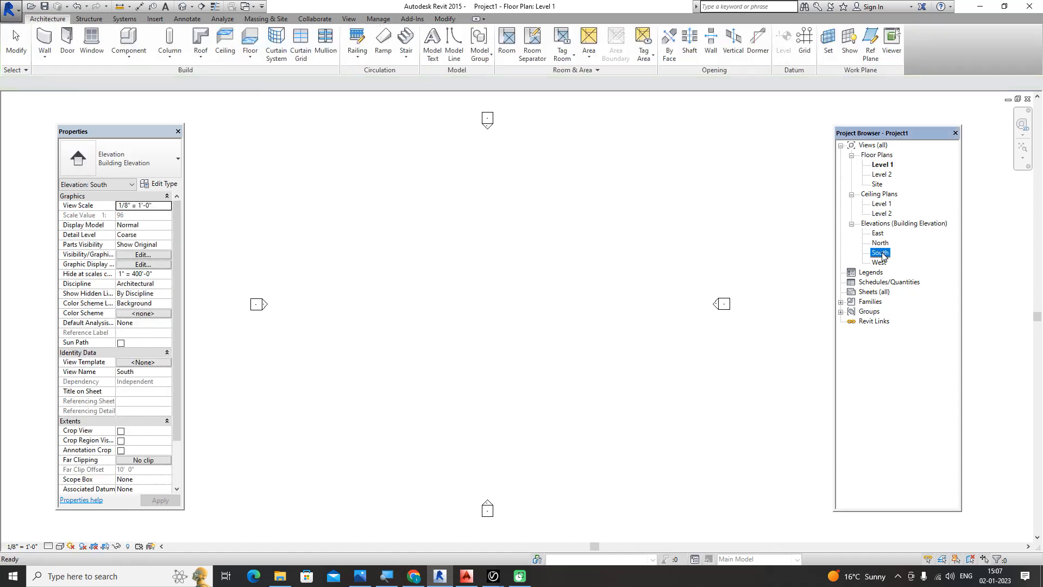
scroll(668, 304, "up", 6)
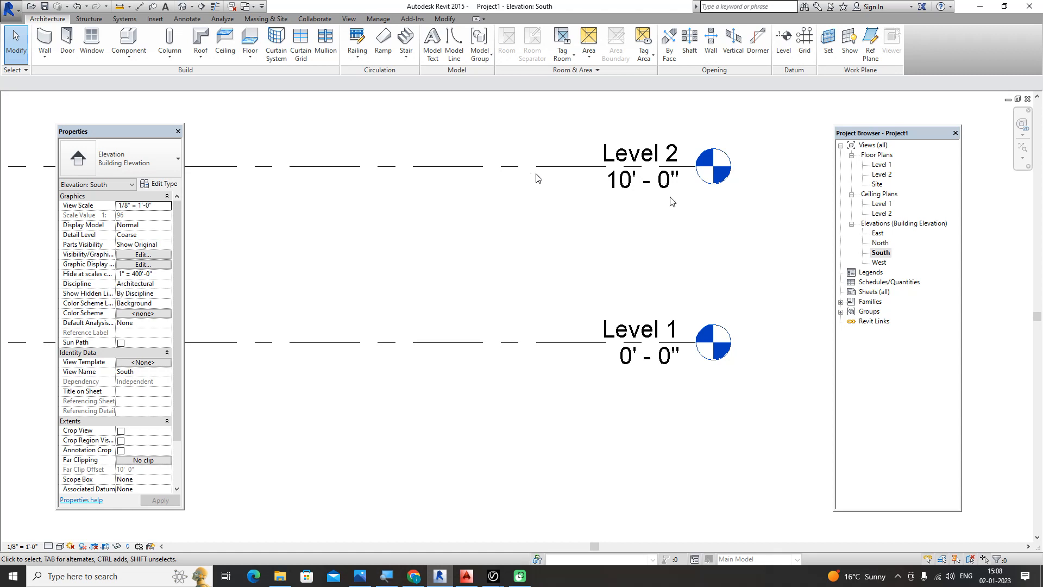
double_click(876, 164)
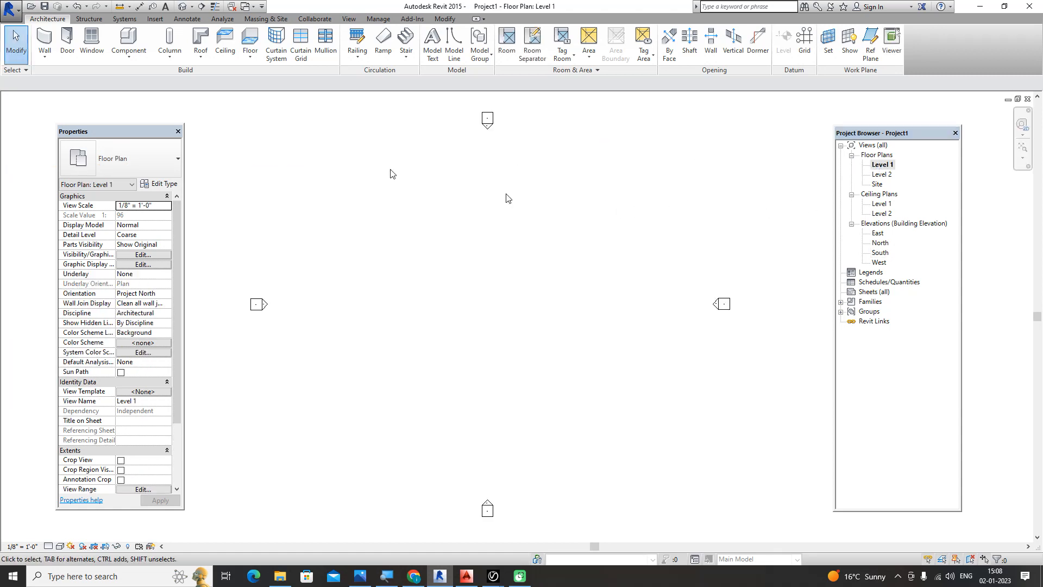
Start an architectural wall and set its top constraint to Up to level: Level 2.
left_click(45, 56)
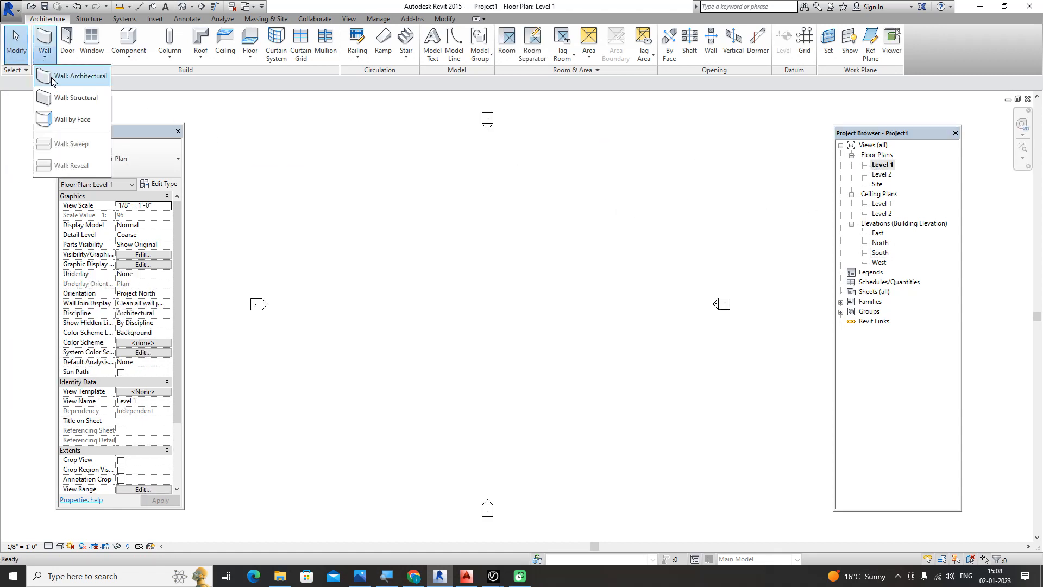
left_click(54, 73)
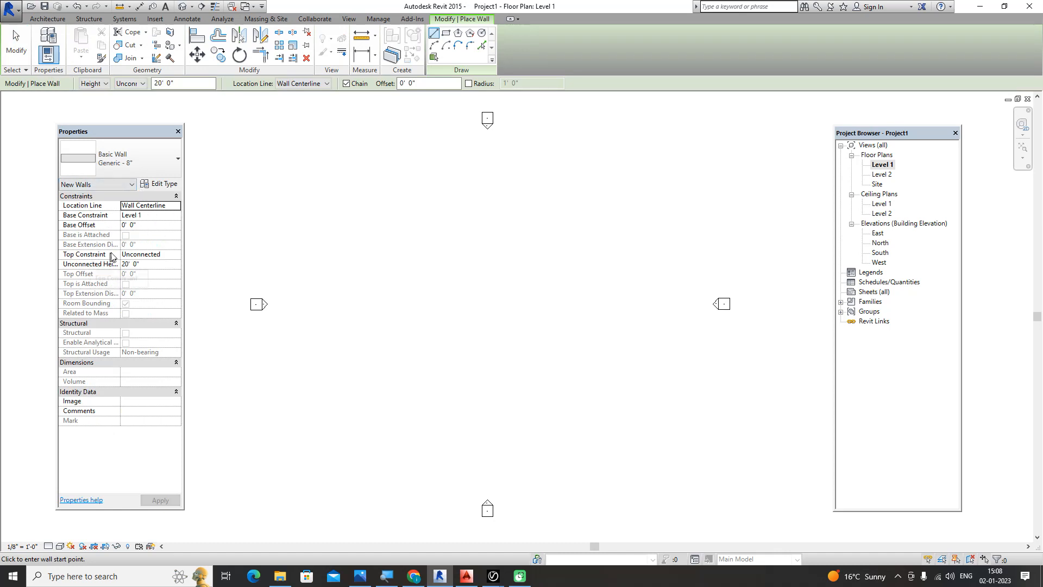
left_click(178, 255)
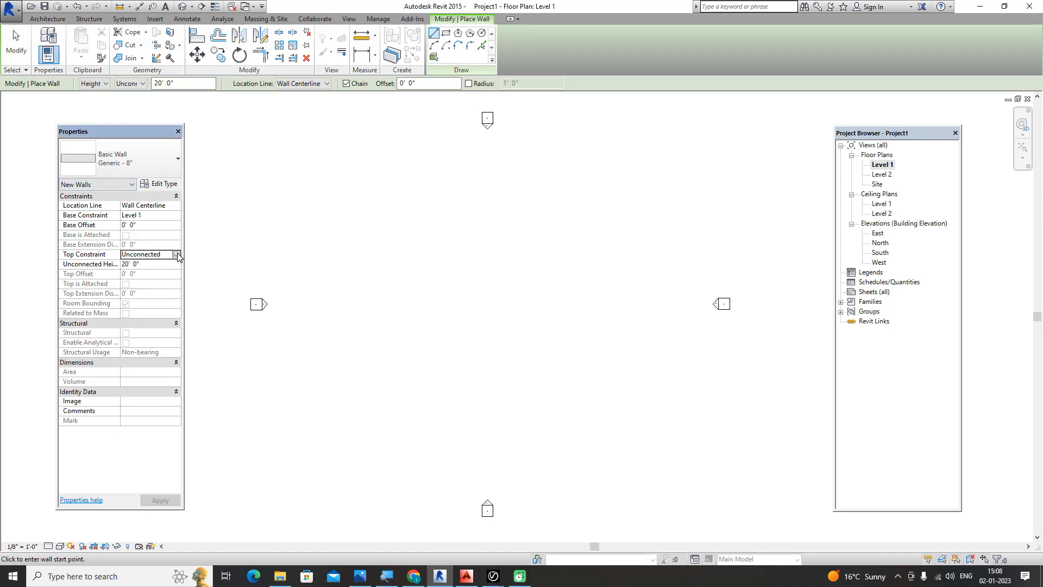
left_click(178, 255)
left_click(170, 280)
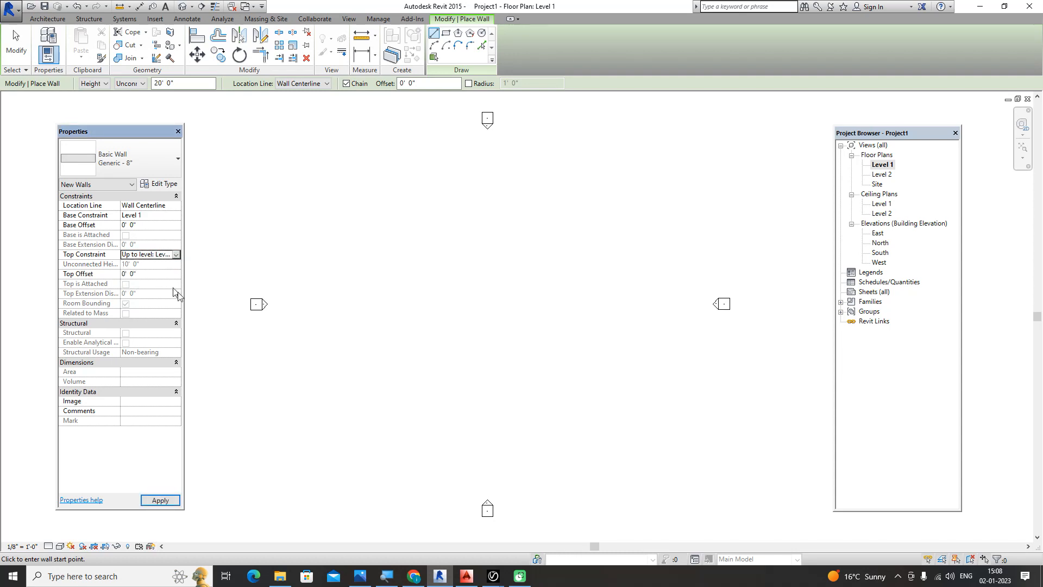
Duplicate the Generic - 8" basic wall type under the name wall9".
left_click(168, 186)
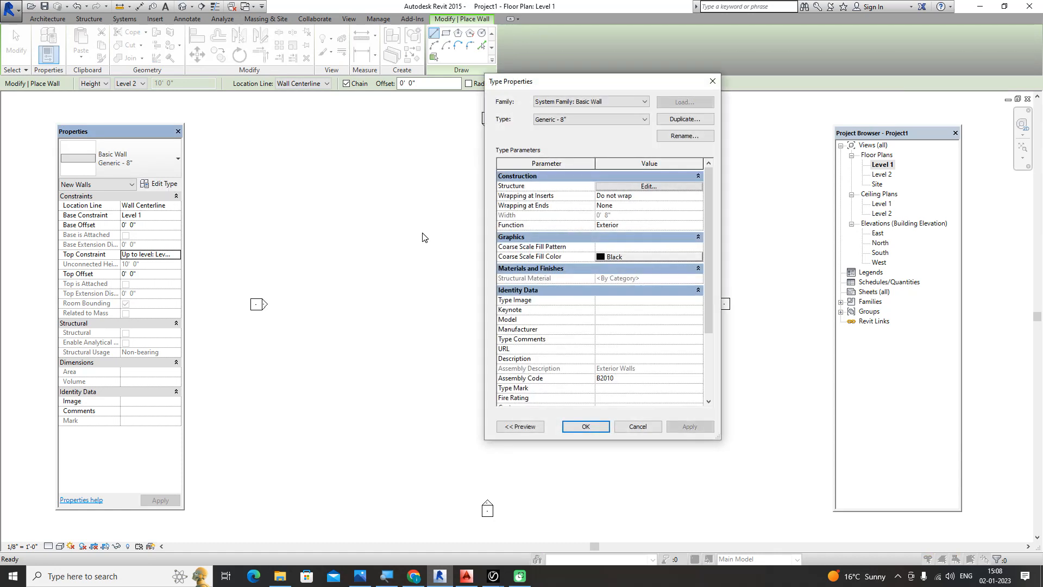
left_click(684, 119)
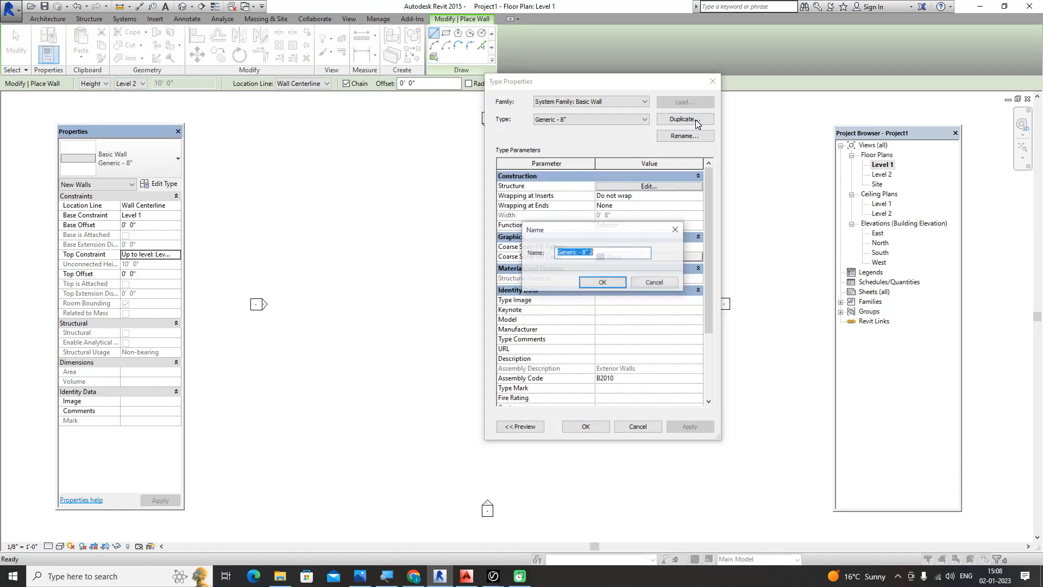
type("wall9")
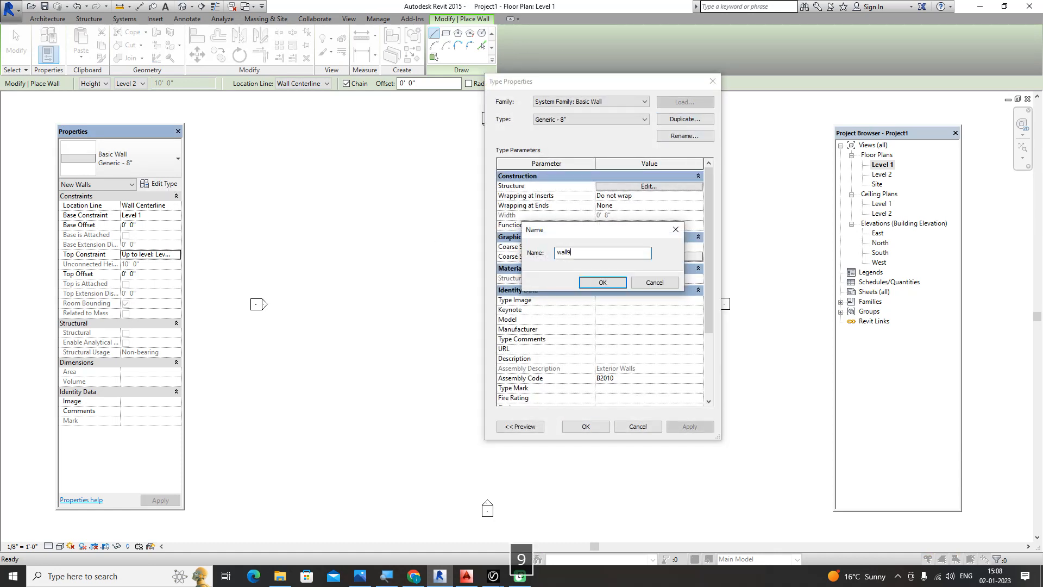
type("\"")
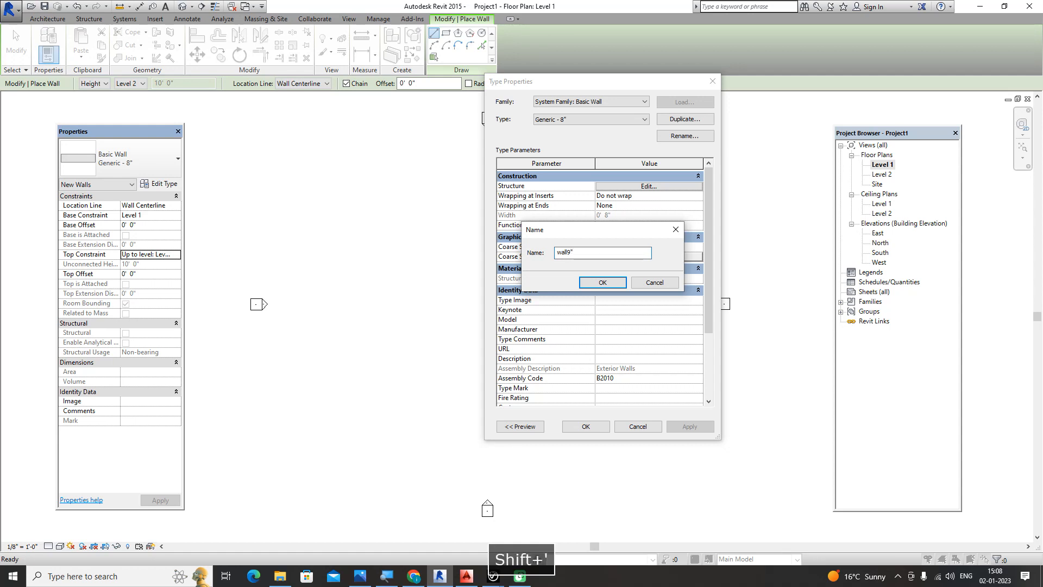
left_click(603, 283)
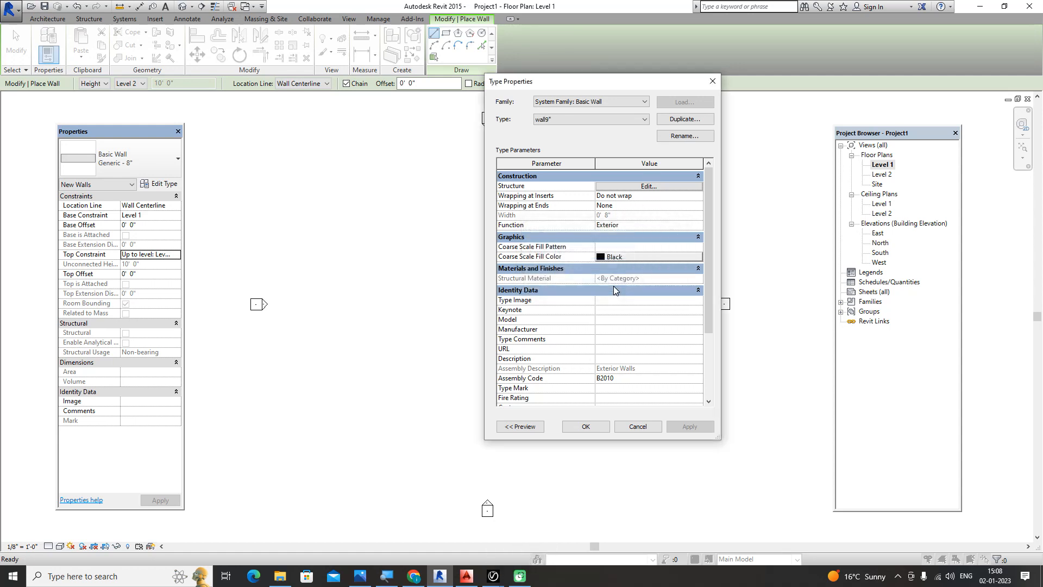
Set the thickness of the Structure [1] layer to 9" in the new wall type's assembly.
left_click(621, 186)
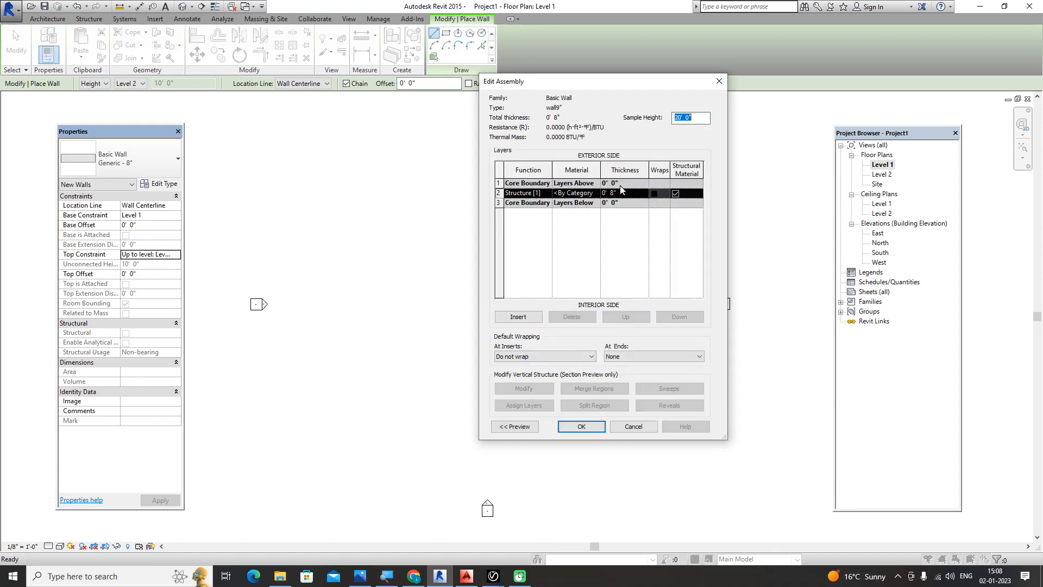
left_click(633, 193)
type("9")
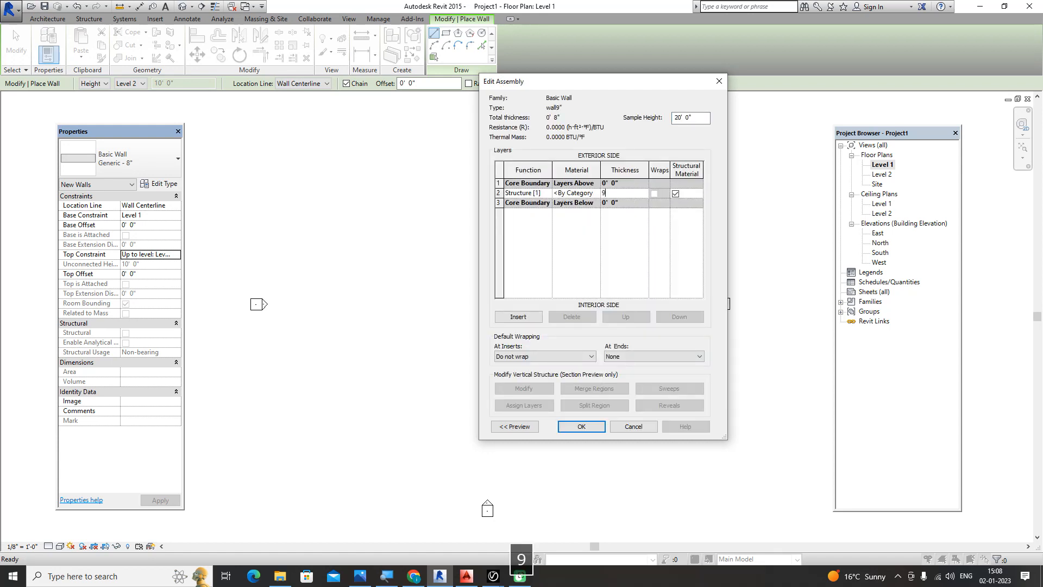
type("\"")
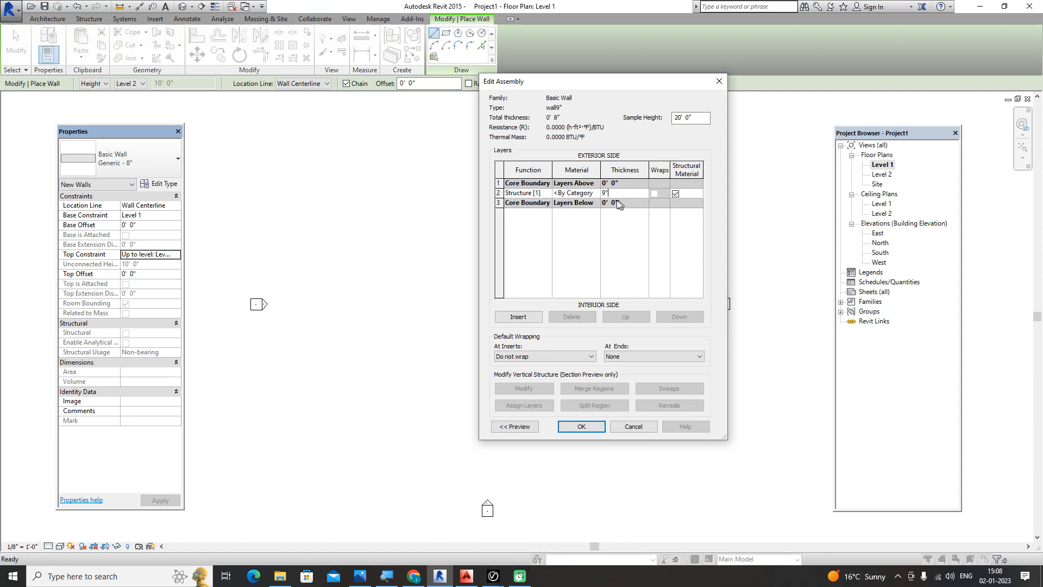
left_click(596, 196)
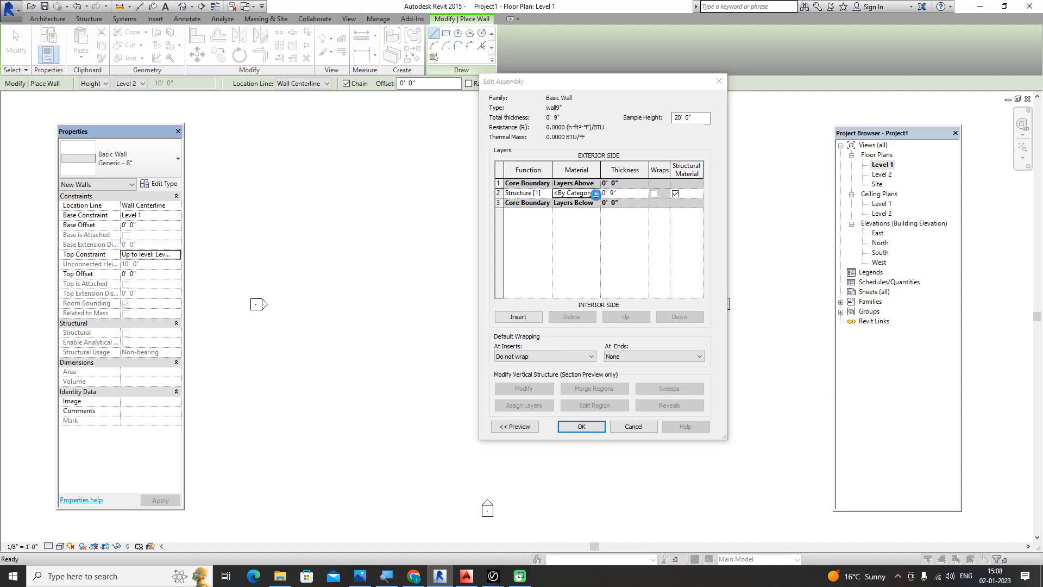
left_click(595, 195)
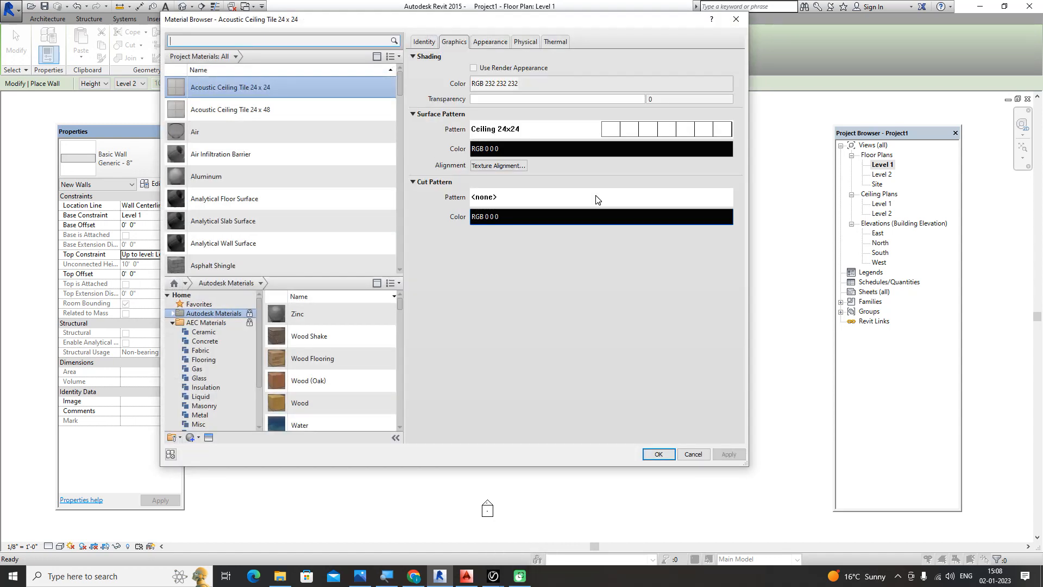
left_click(739, 23)
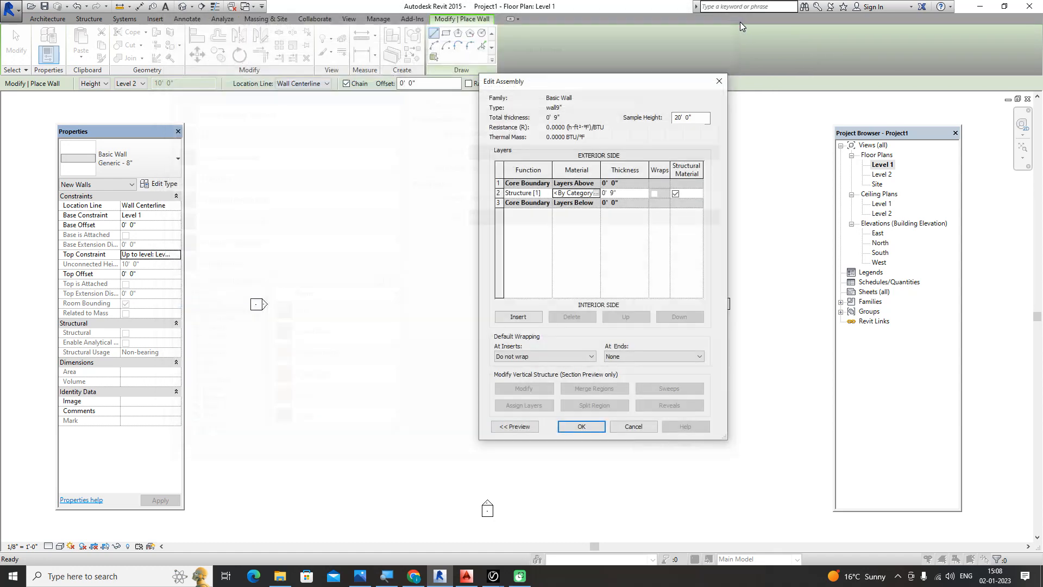
Accept the wall assembly and set the wall9" type's coarse scale fill pattern to Masonry - Brick.
left_click(581, 427)
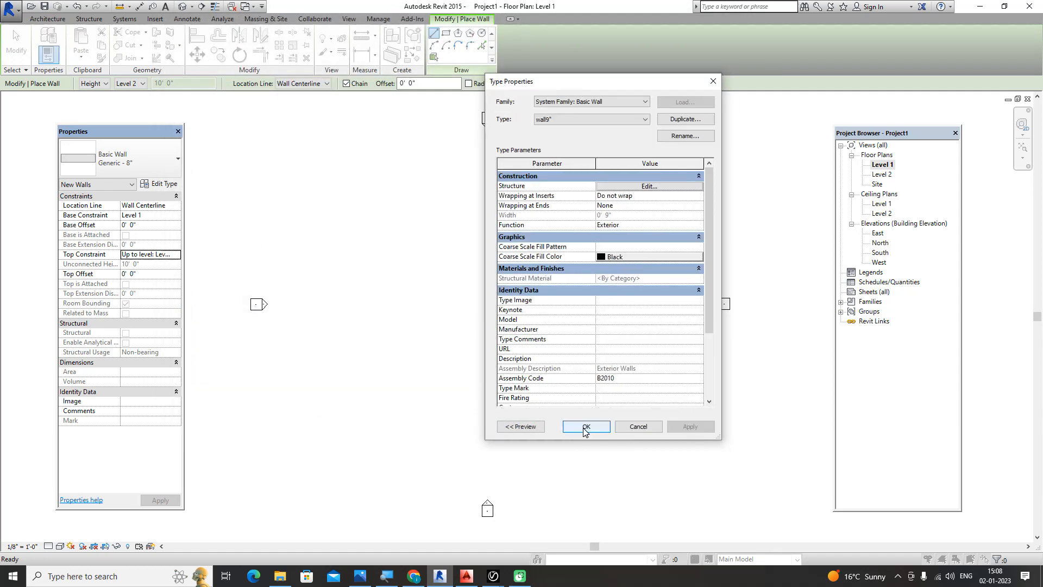
left_click(699, 239)
left_click(699, 239)
left_click(700, 248)
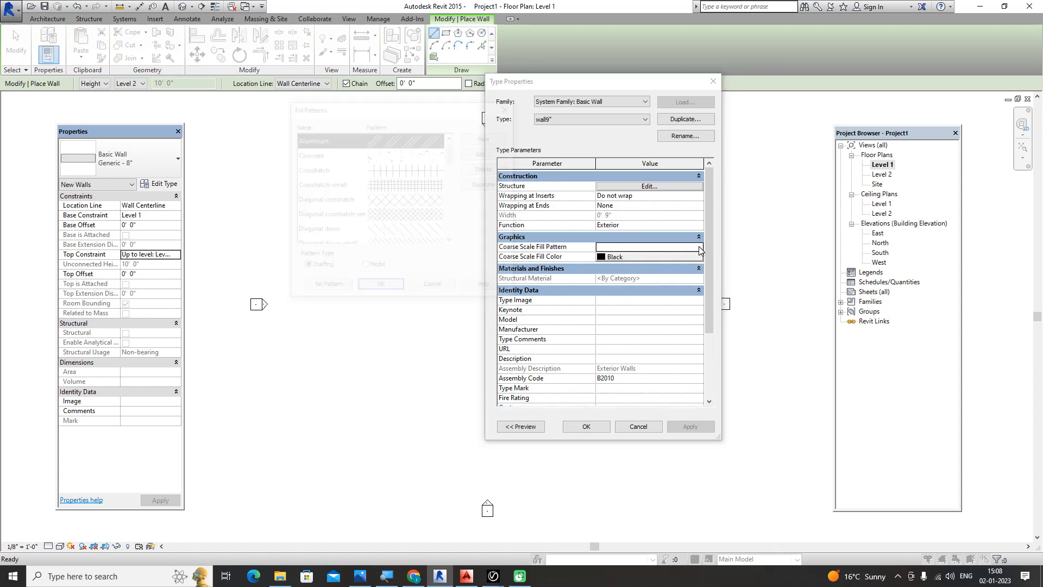
scroll(410, 190, "down", 5)
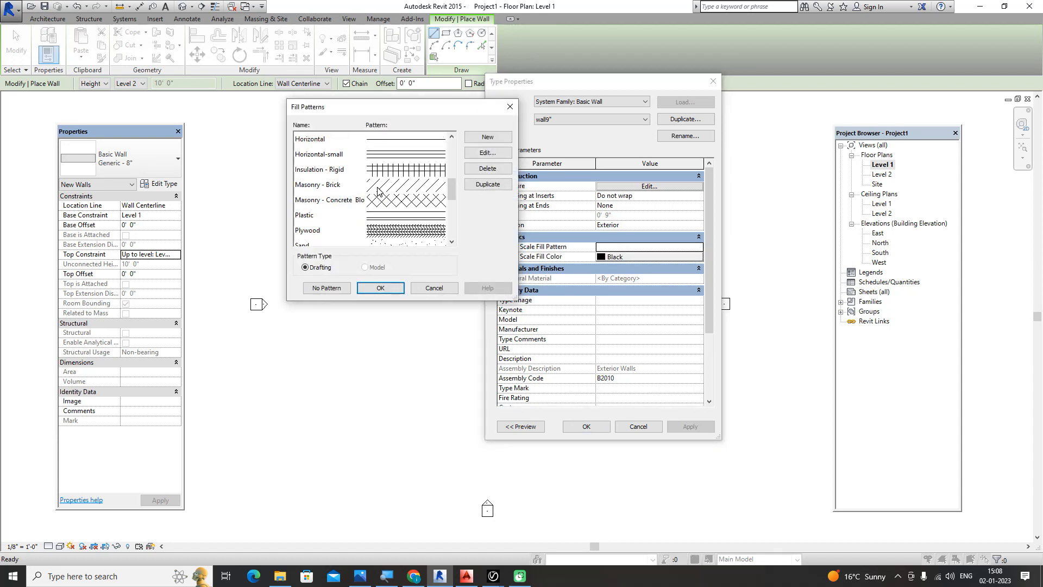
left_click(378, 188)
left_click(380, 288)
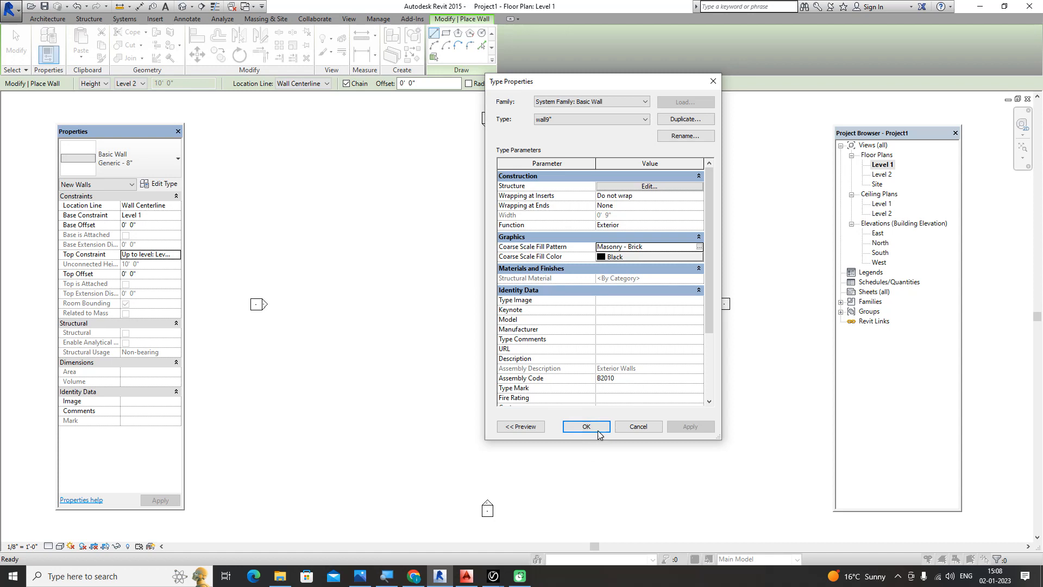
left_click(598, 433)
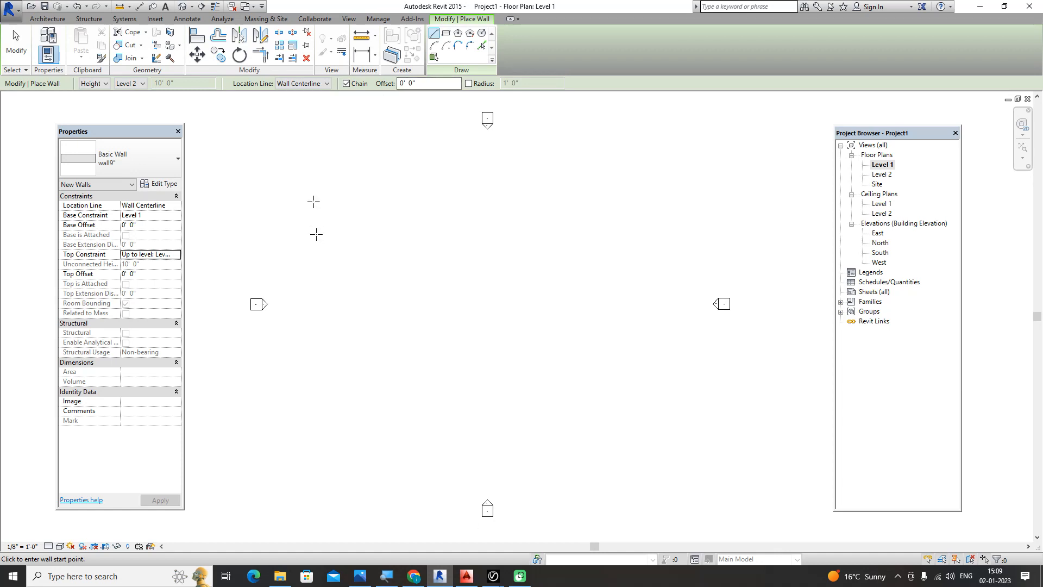
Draw a horizontal wall9" wall 20' long on the Level 1 plan.
left_click(273, 263)
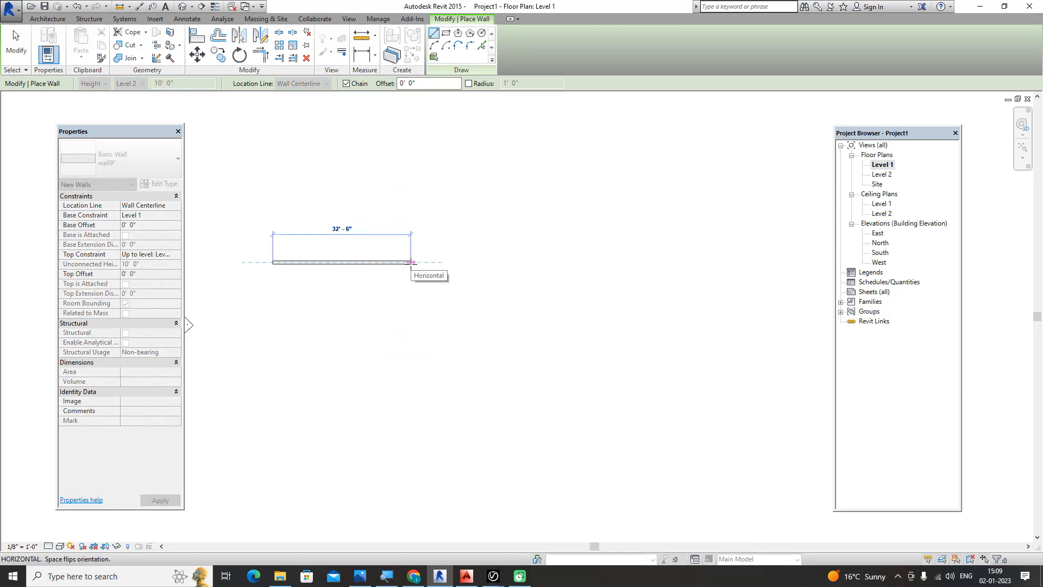
type("20")
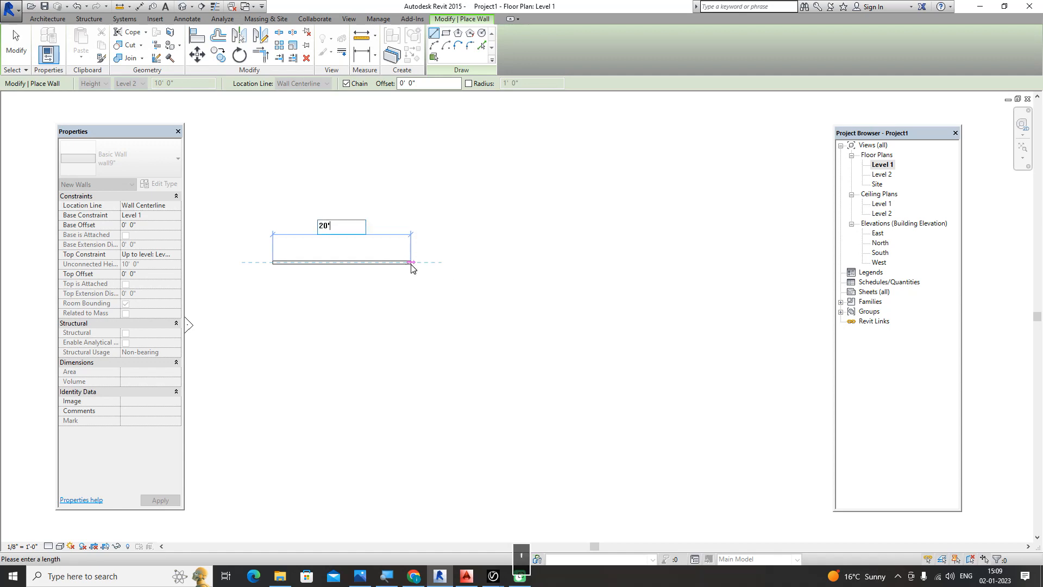
key("Return")
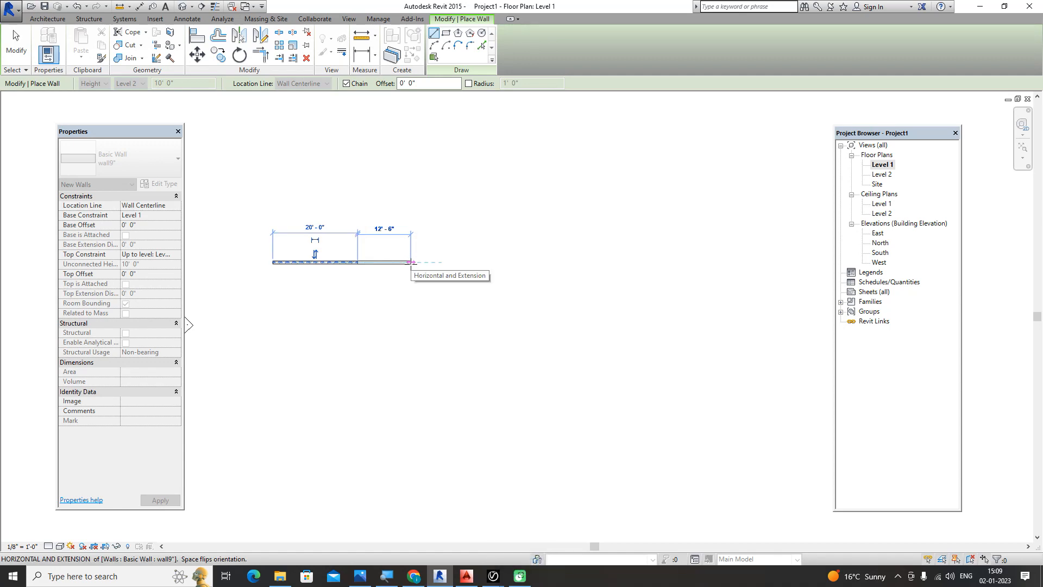
key("Escape")
Draw an L-shaped pair of walls beside the straight wall, with a vertical leg about 11' long.
scroll(424, 245, "up", 2)
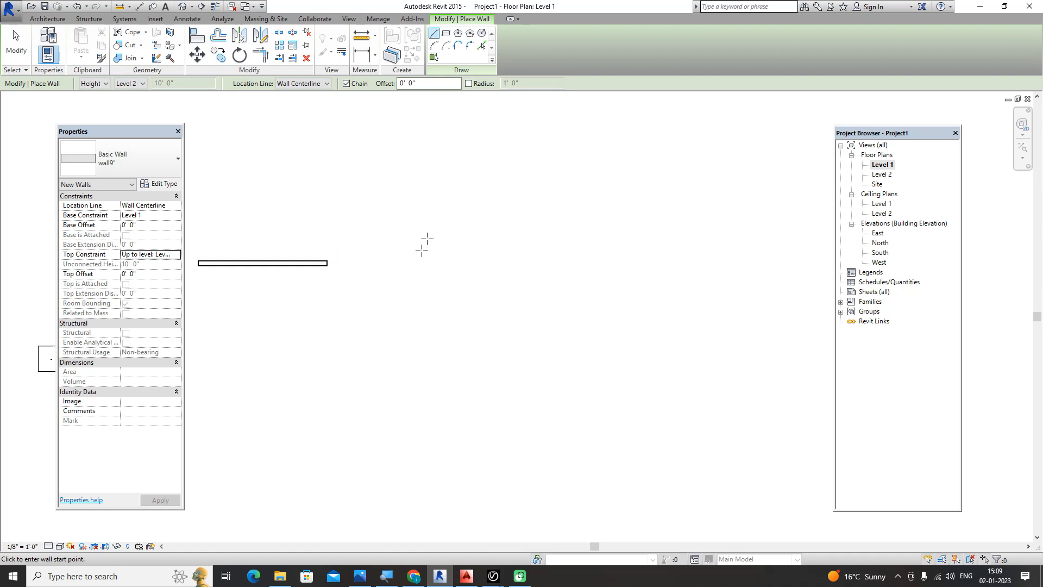
left_click(454, 193)
left_click(454, 263)
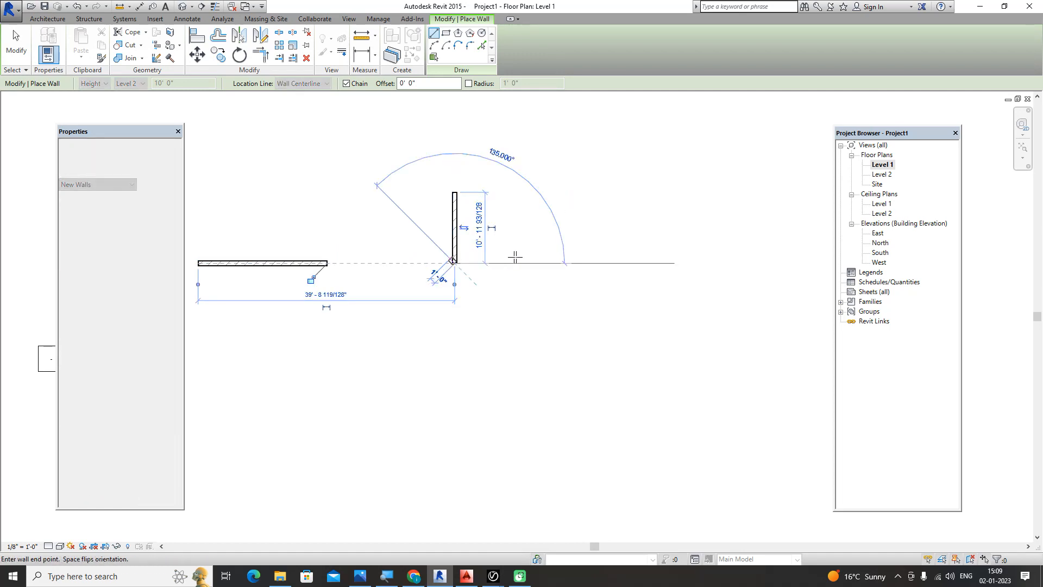
left_click(552, 263)
key("Escape")
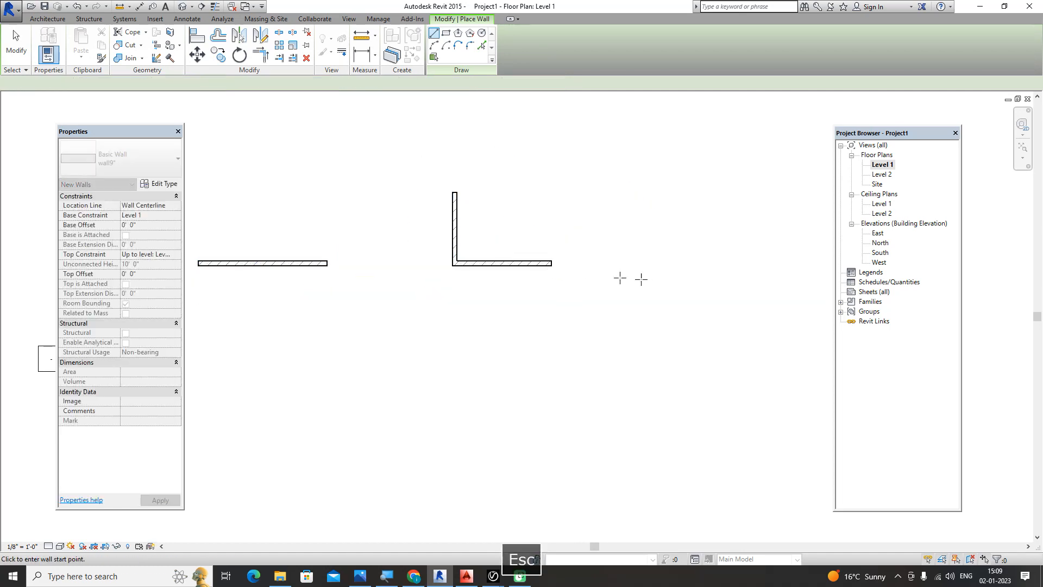
Draw a stepped chain of five walls beside the L-shape, with a drop of about 6' 6" and a lower wall about 20' long.
middle_click_drag(641, 279, 412, 271)
left_click(429, 179)
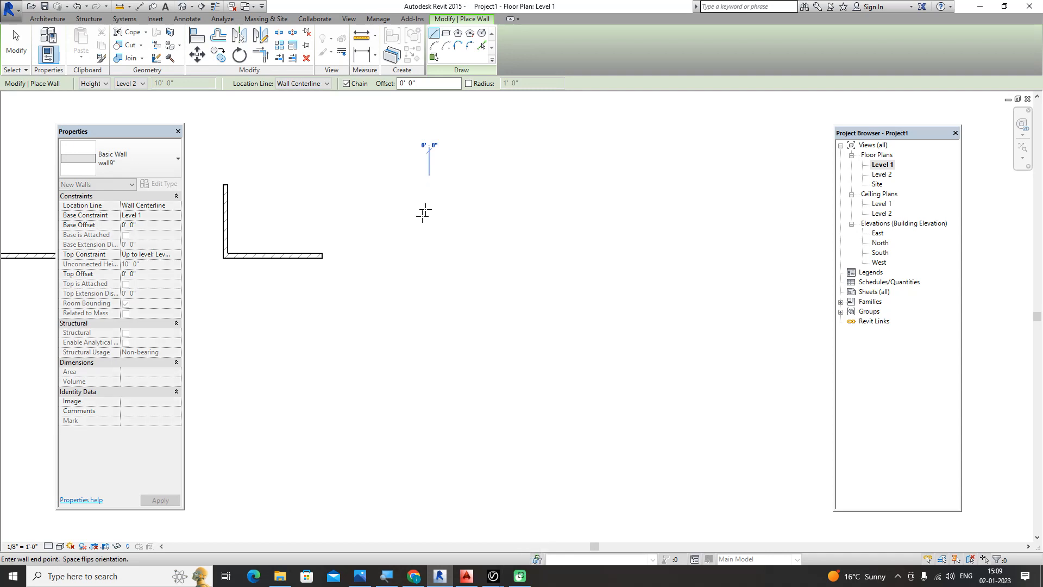
left_click(429, 255)
left_click(499, 255)
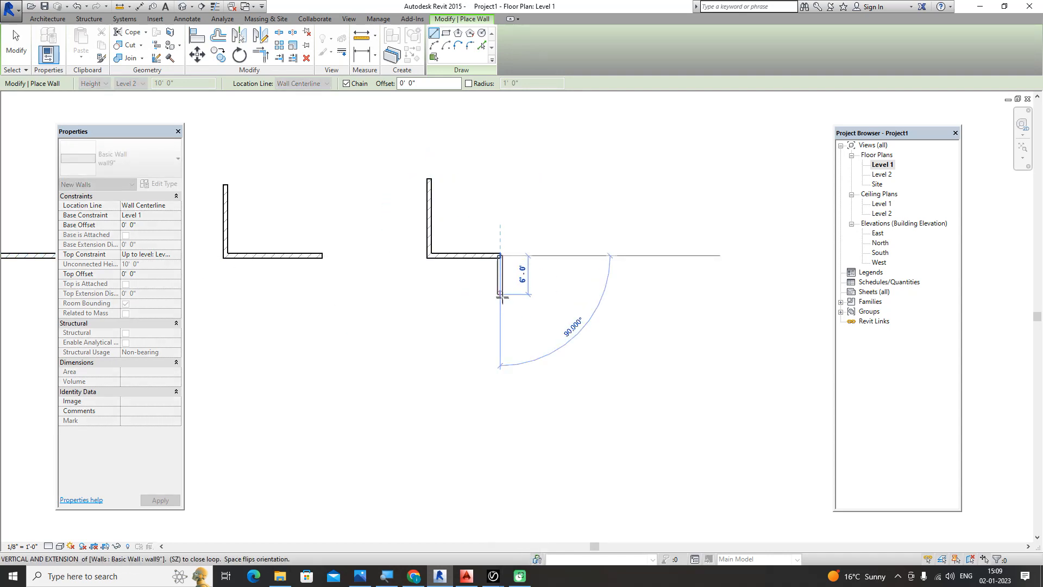
left_click(500, 297)
left_click(630, 297)
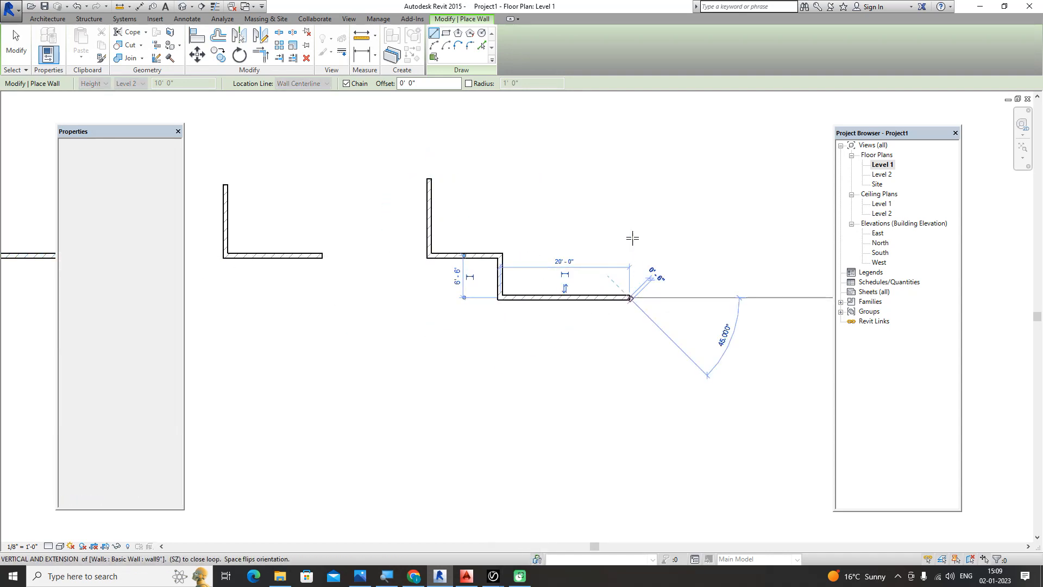
left_click(630, 224)
key("Escape")
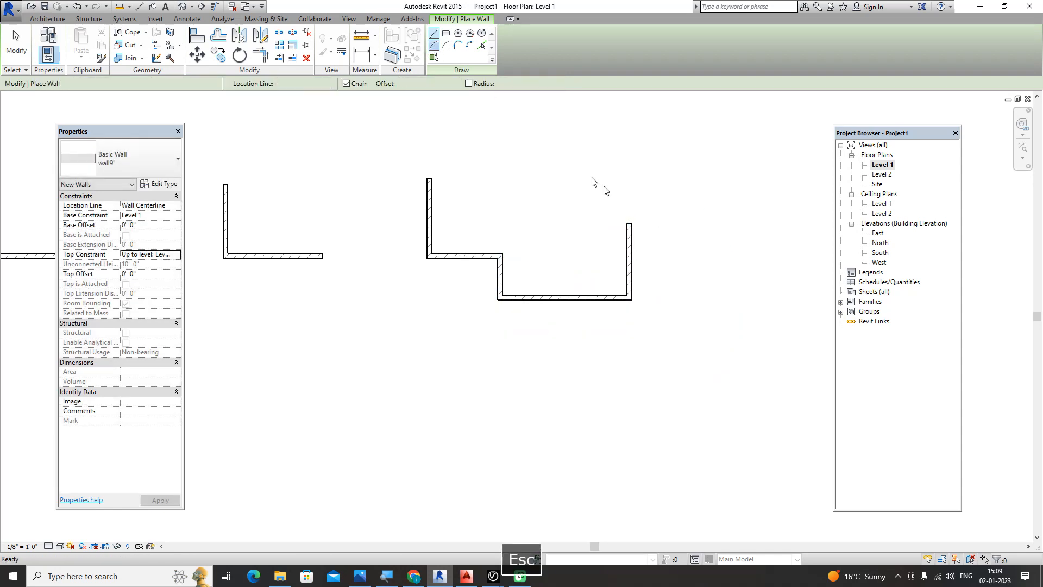
Draw a curved wall from the free end of the stepped chain's last vertical wall, bulging outward.
middle_click_drag(593, 182, 498, 241)
left_click(630, 224)
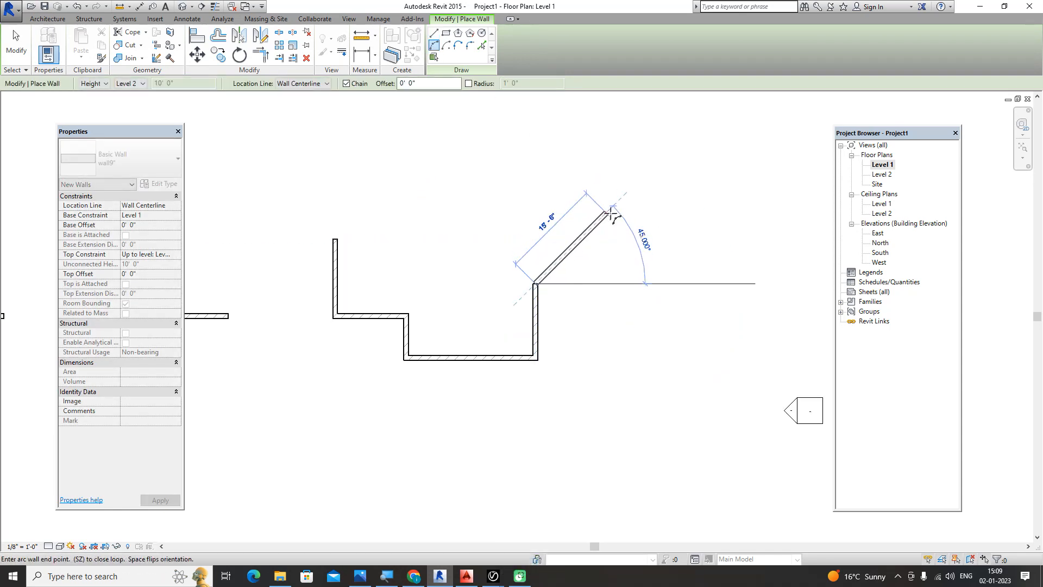
left_click(618, 202)
left_click(618, 249)
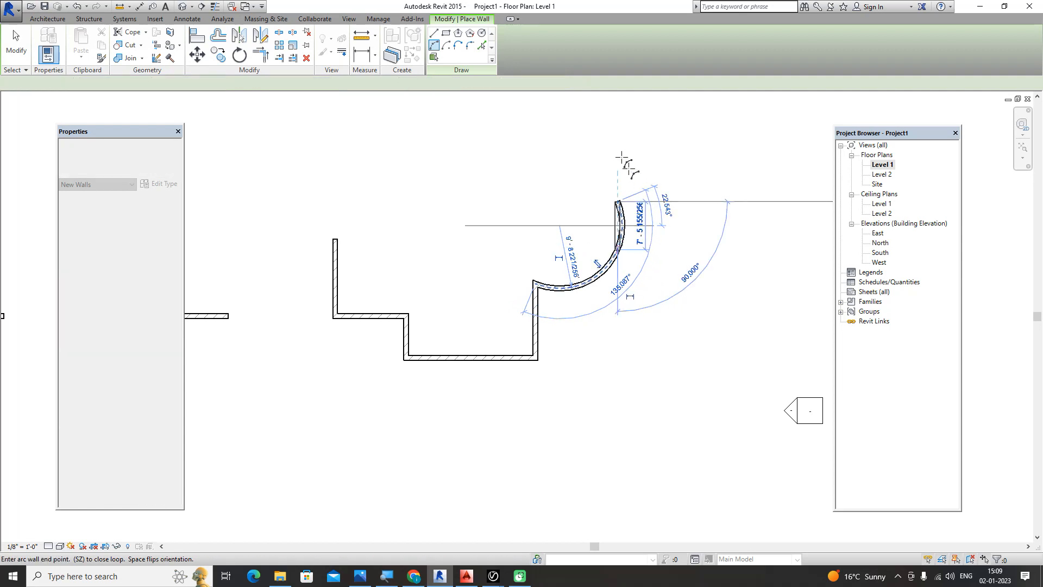
key("Escape")
Draw a straight wall about 44' 6" long from the curved wall's free end back above the chain's first vertical wall.
left_click(434, 34)
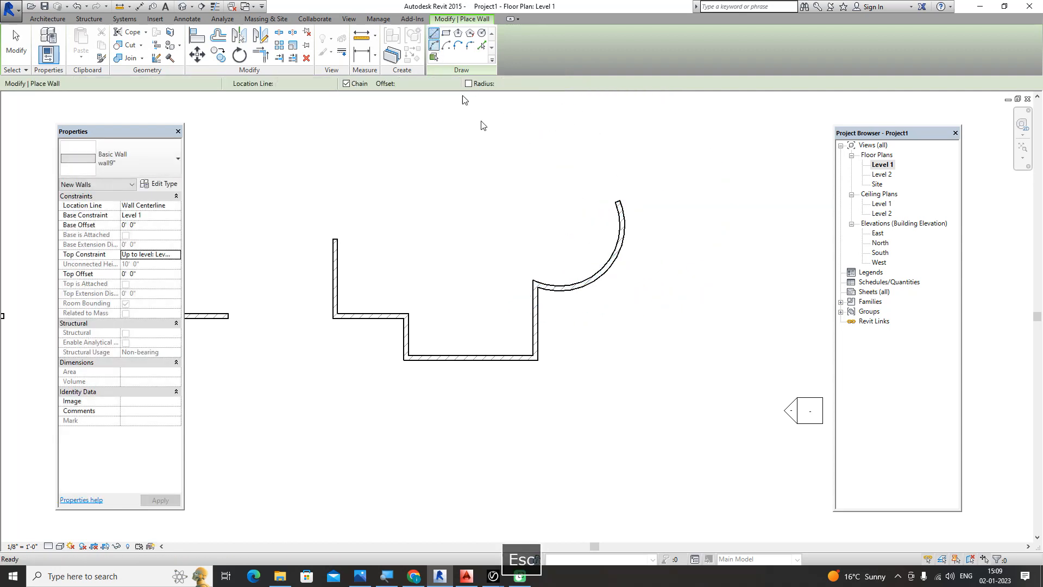
left_click(618, 202)
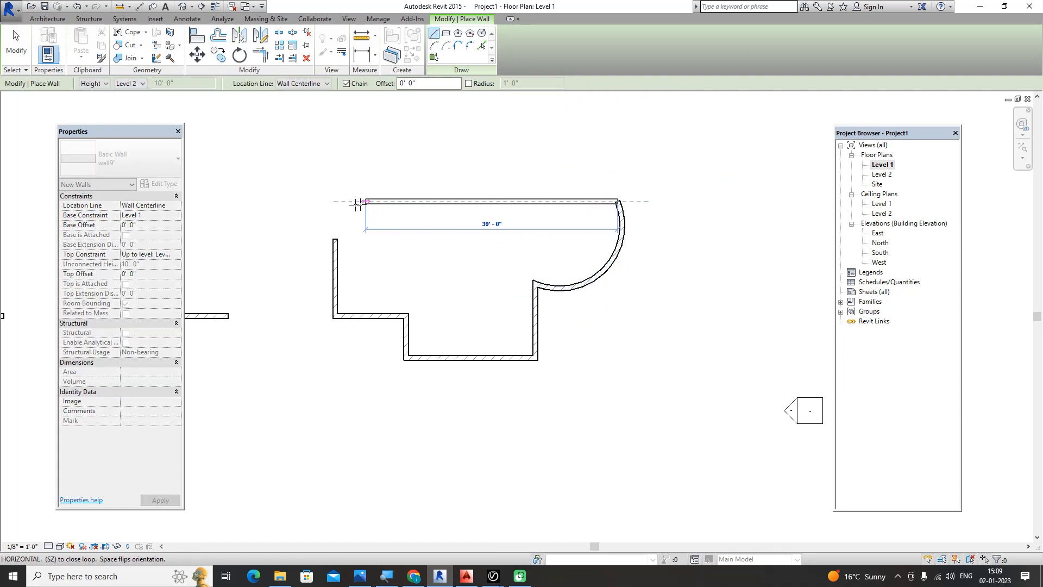
left_click(332, 211)
key("Escape")
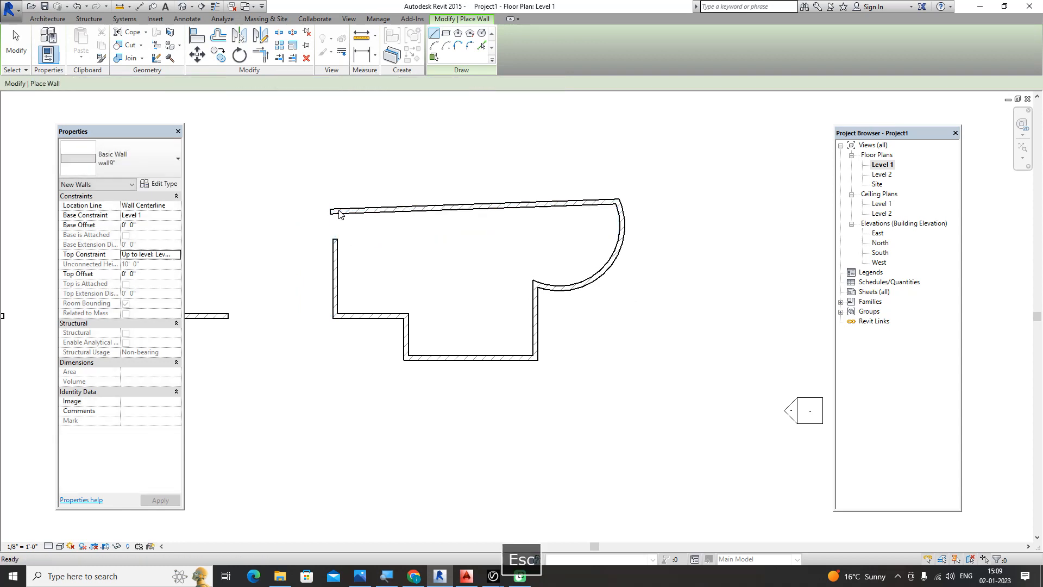
key("Escape")
Set the angle of the slanted upper wall to 0 so it runs horizontally.
left_click(339, 212)
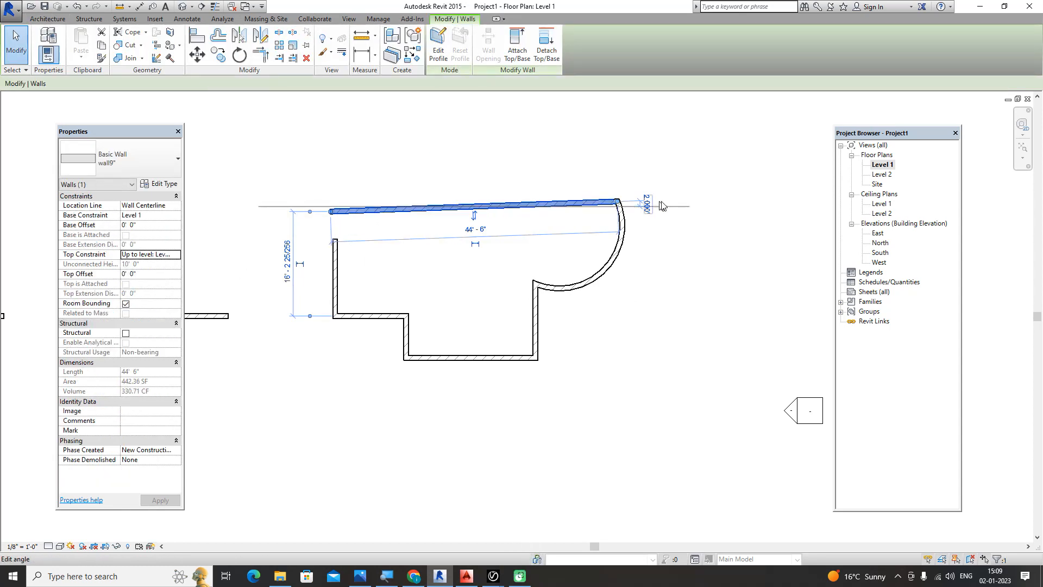
left_click(647, 204)
type("0")
key("Return")
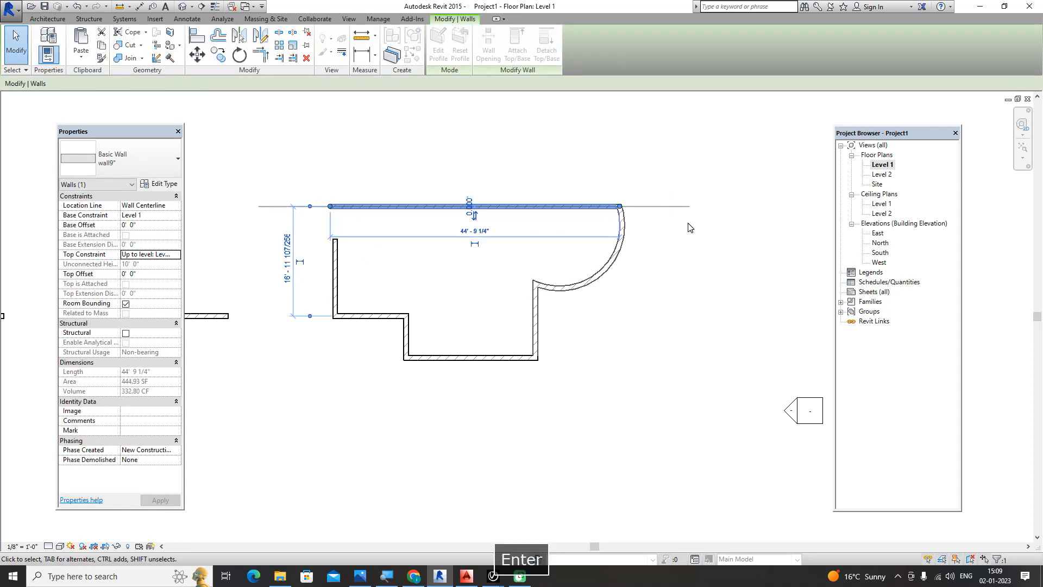
Trim/extend the upper wall and the chain's first vertical wall to a corner, closing the outline.
left_click(261, 53)
scroll(360, 288, "down", 2)
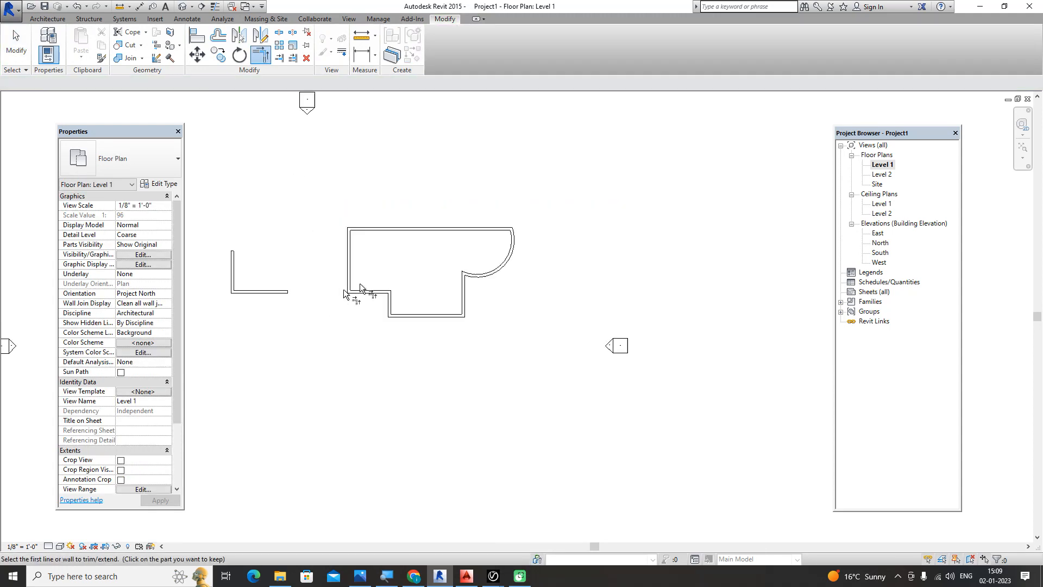
middle_click_drag(360, 288, 507, 265)
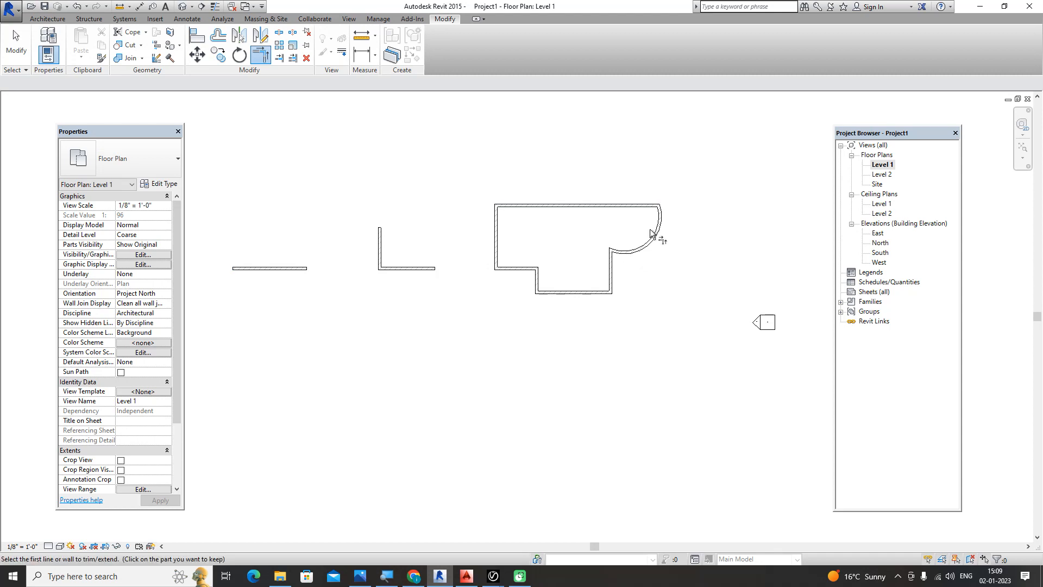
Open the default 3D view, orbit around the walls and exit the Trim/Extend command.
left_click(185, 6)
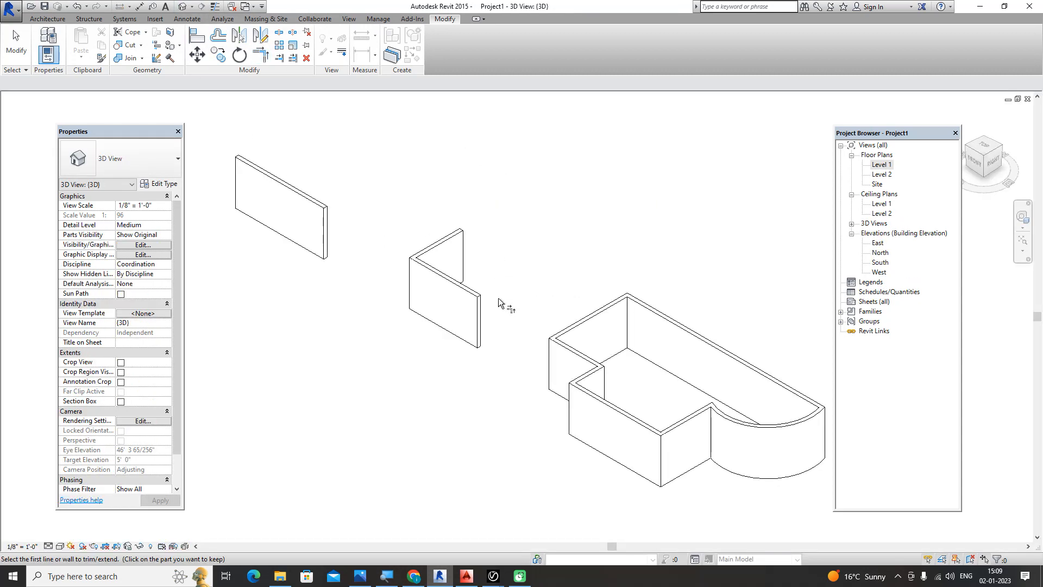
middle_click_drag(498, 302, 431, 204, "shift")
right_click(431, 204)
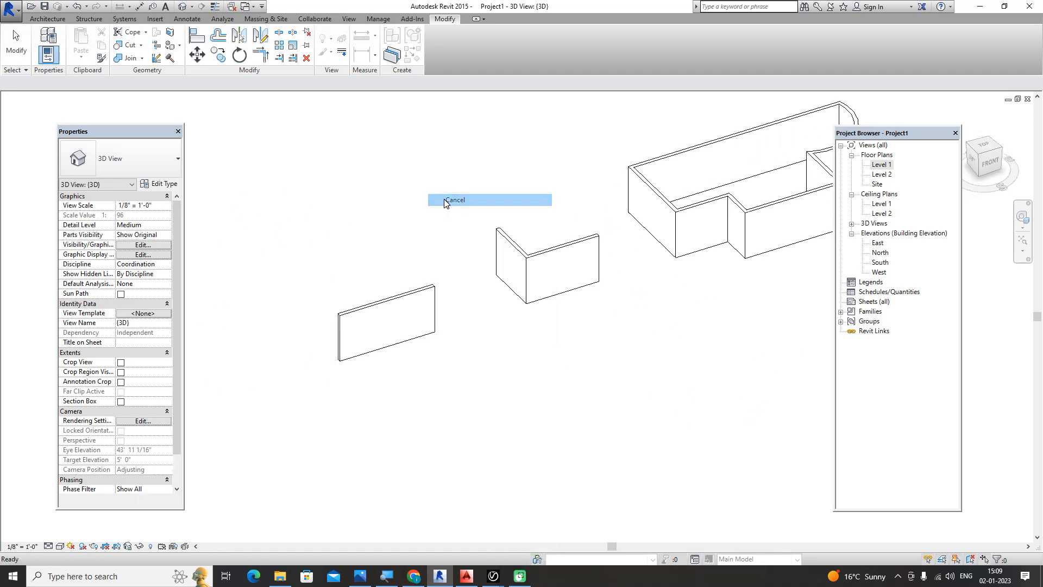
left_click(444, 199)
Place a horizontal Cornice wall sweep near the top of the single straight wall and restart the sweep command.
left_click(46, 16)
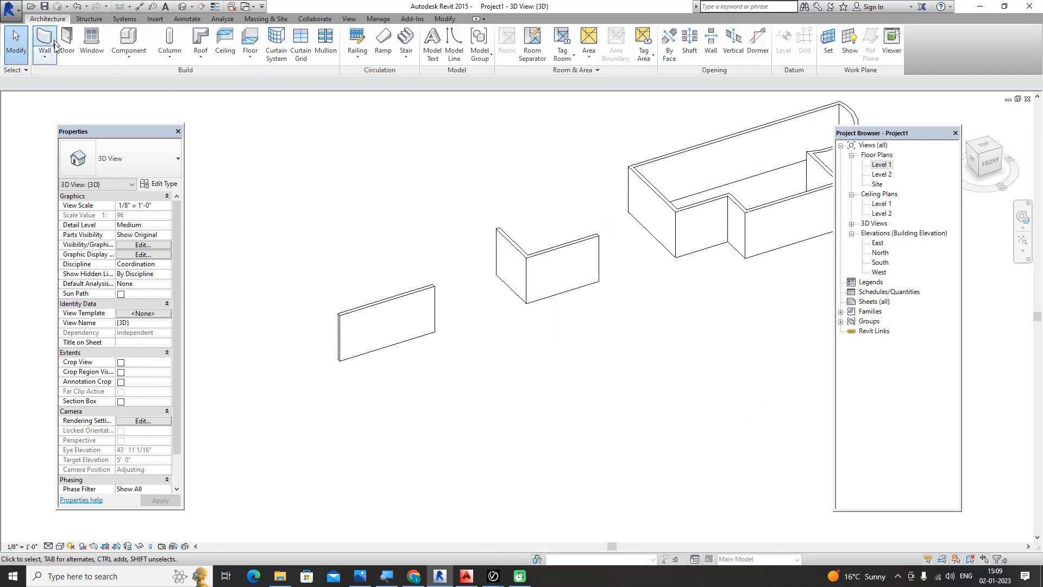
left_click(44, 55)
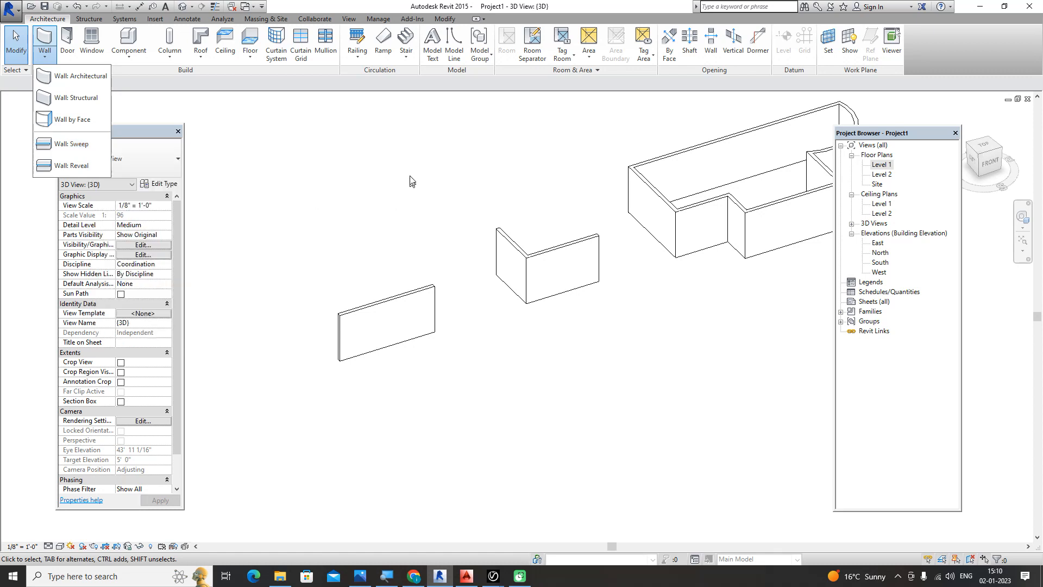
scroll(377, 376, "up", 1)
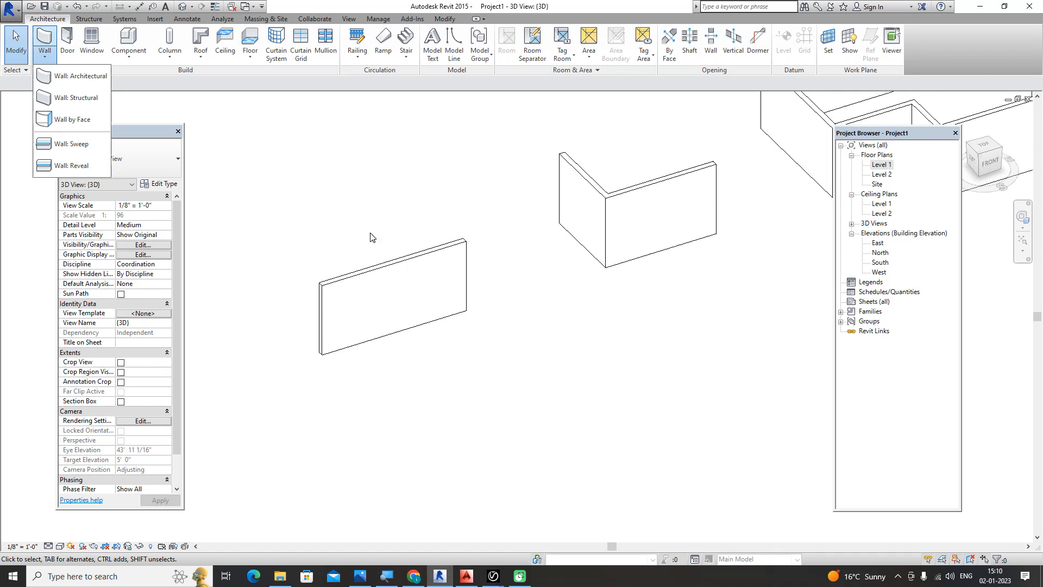
left_click(74, 144)
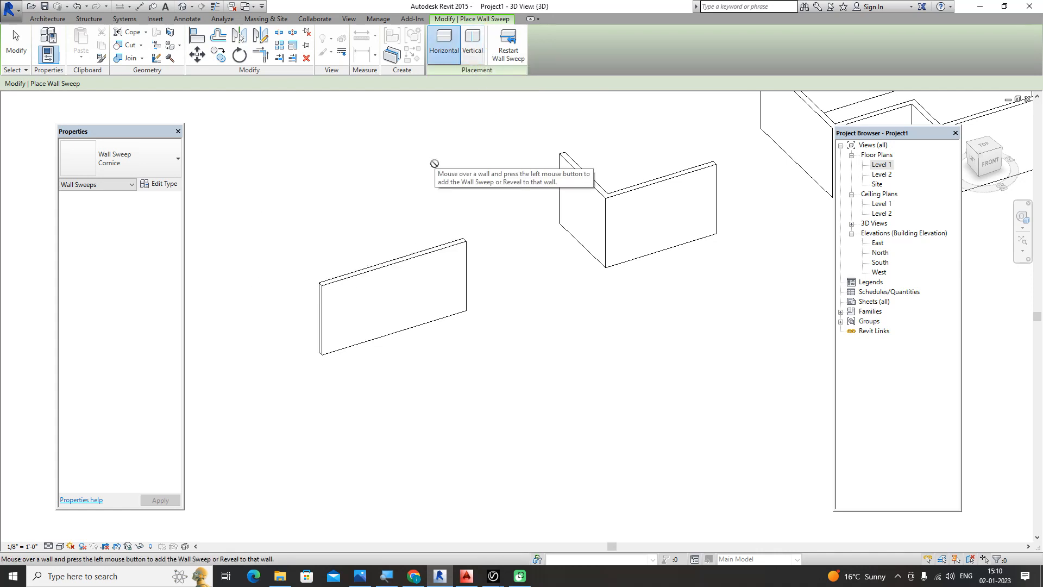
scroll(389, 370, "up", 2)
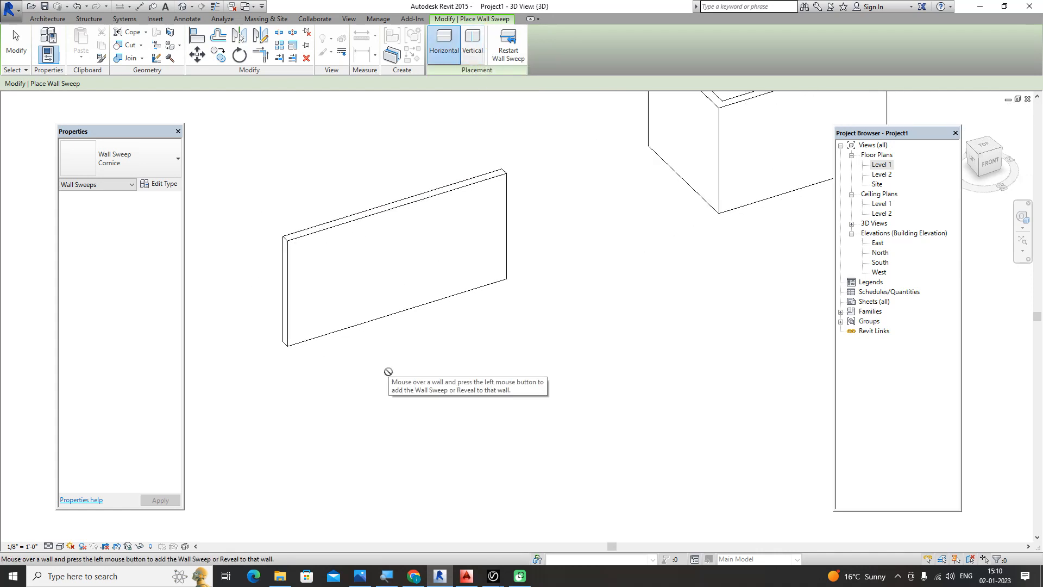
scroll(331, 218, "up", 4)
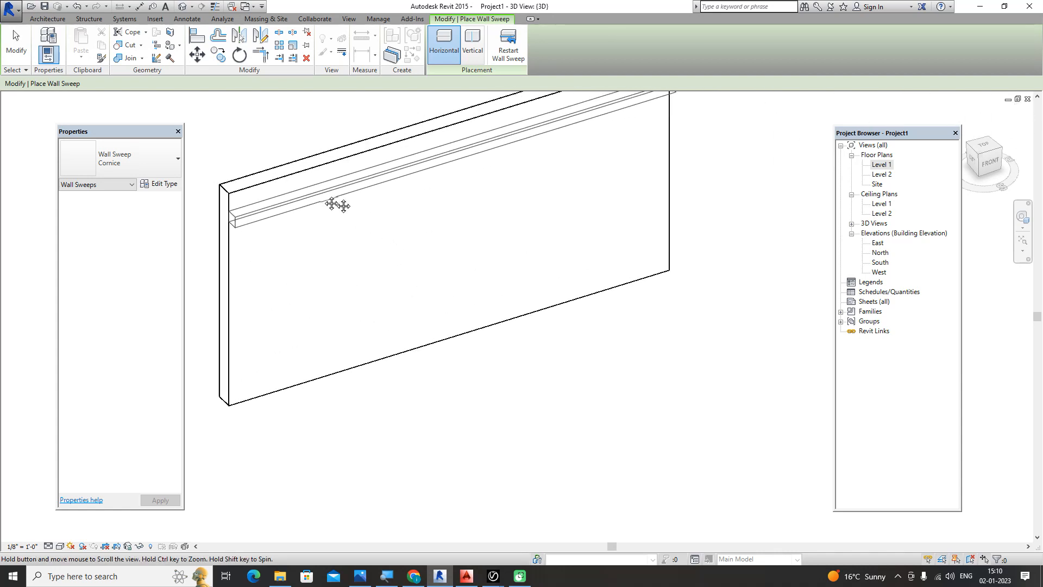
middle_click_drag(336, 204, 366, 206)
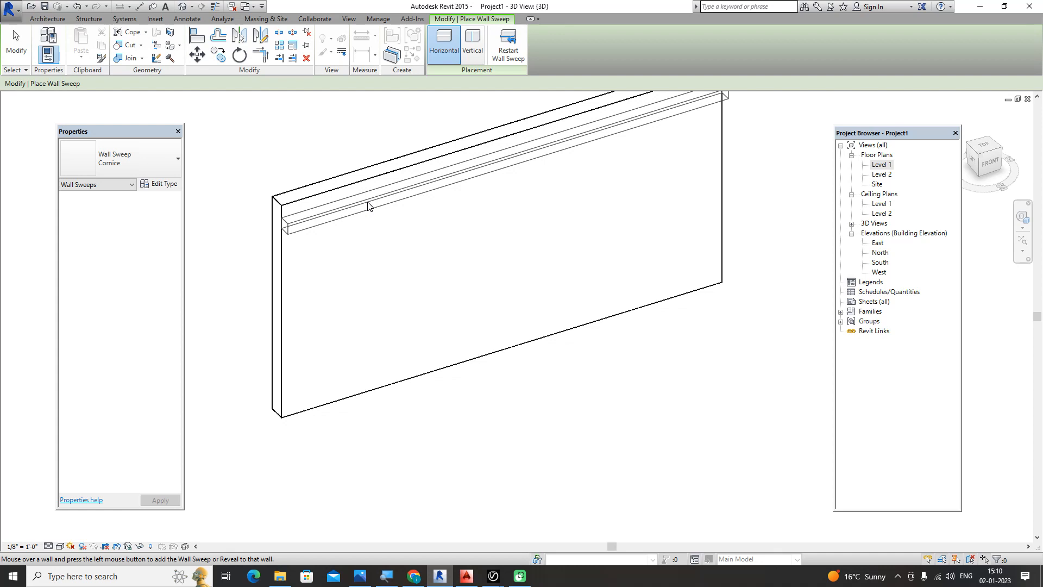
left_click(368, 203)
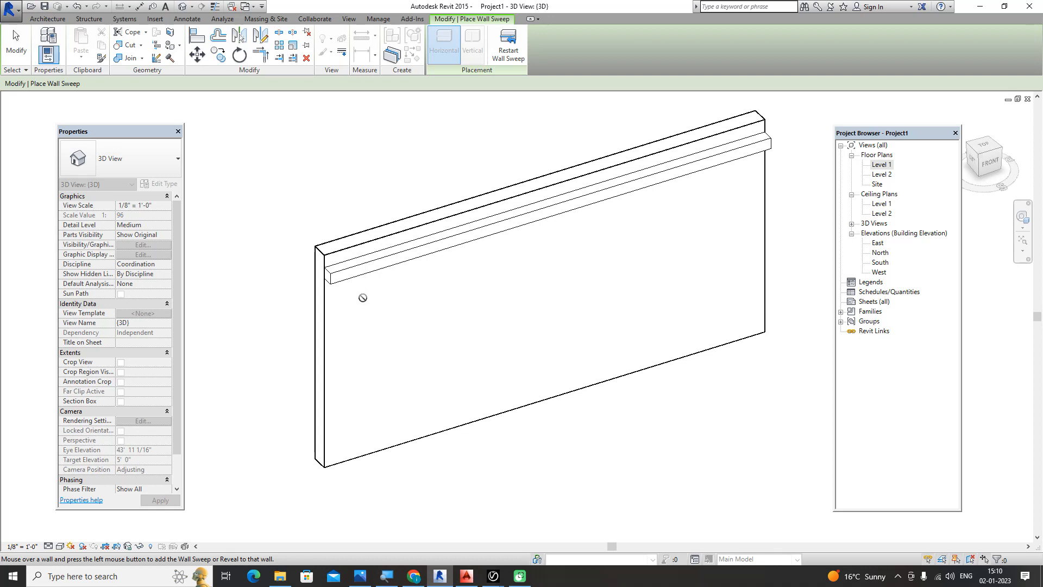
left_click(508, 47)
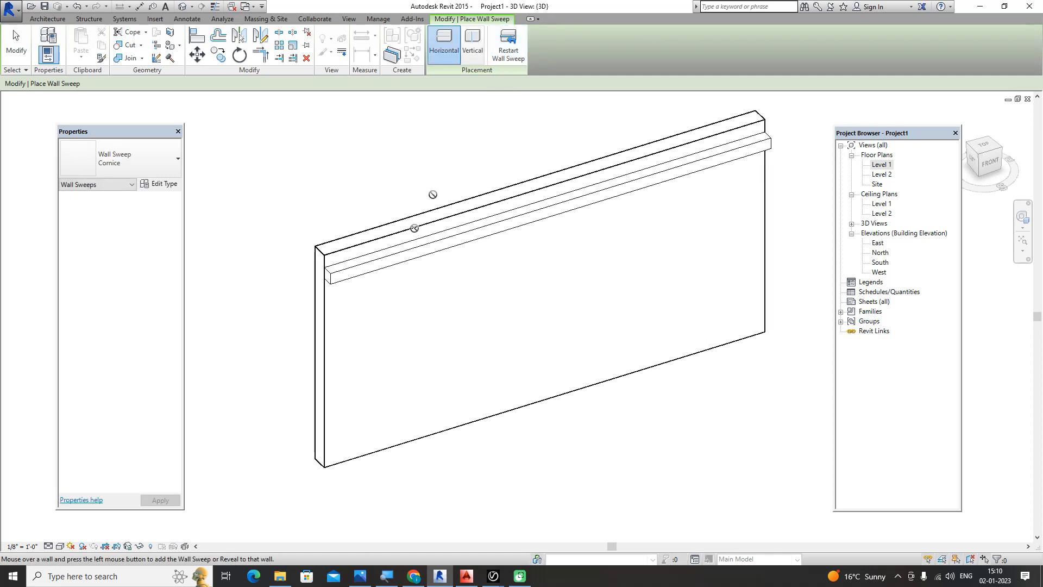
Place two more horizontal Cornice wall sweeps on the single straight wall, one near mid-height and one lower down.
left_click(380, 328)
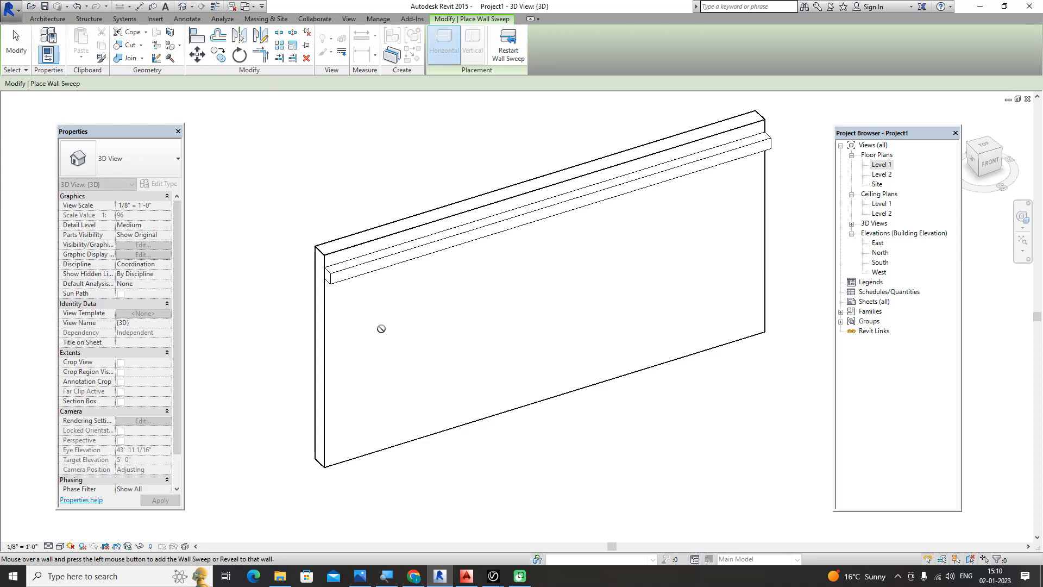
scroll(381, 329, "up", 1)
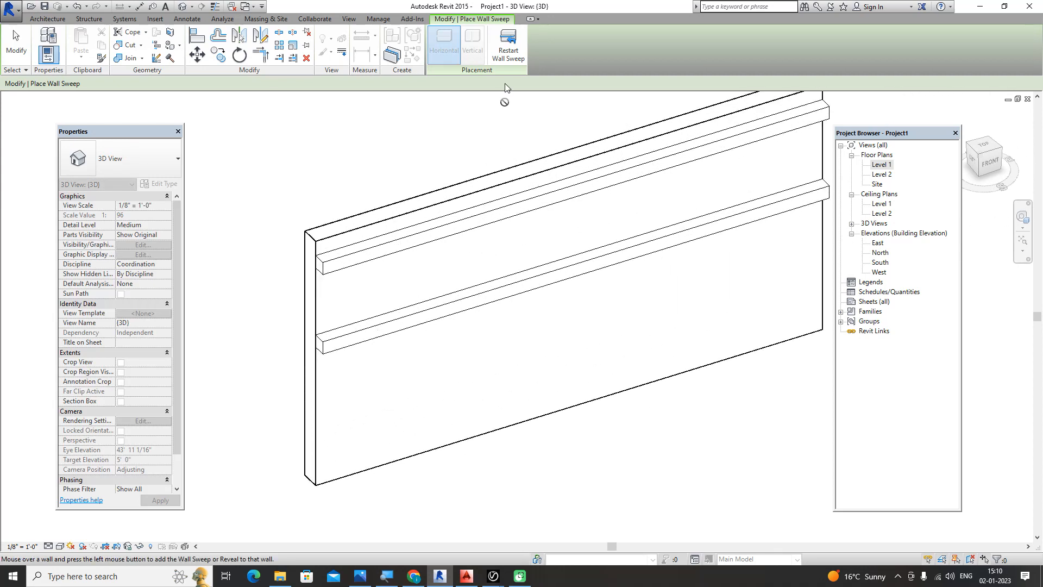
left_click(508, 48)
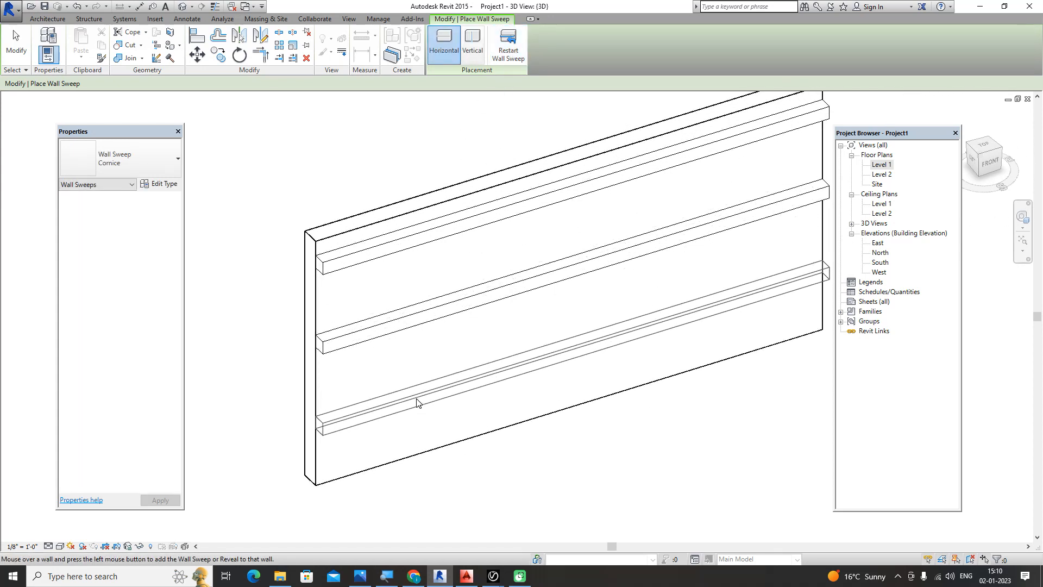
left_click(416, 399)
scroll(416, 398, "down", 2)
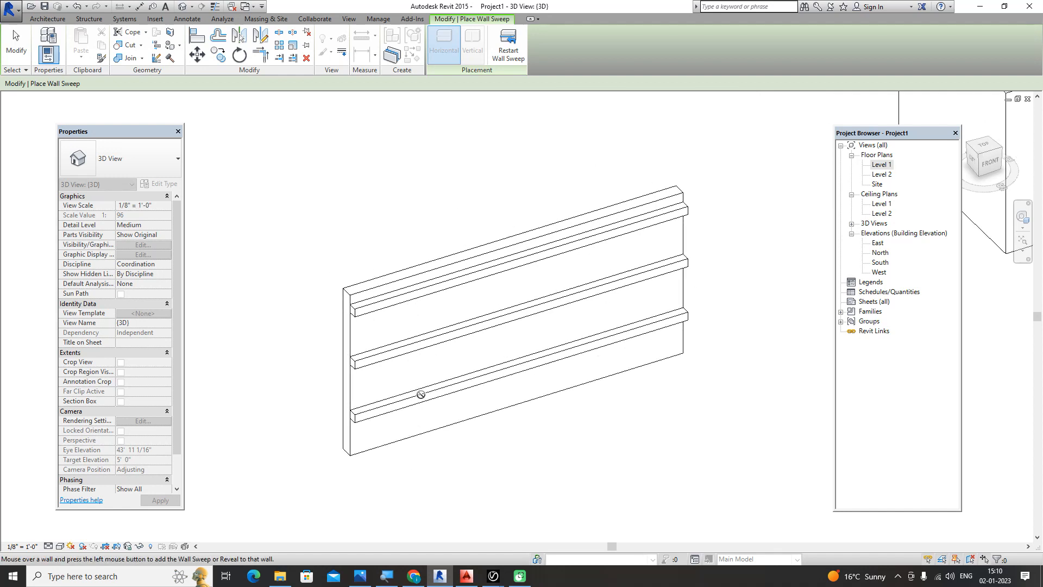
Place a horizontal Cornice wall sweep near the base of the L-shaped wall pair, running around both walls.
scroll(430, 393, "down", 3)
middle_click_drag(622, 365, 223, 454)
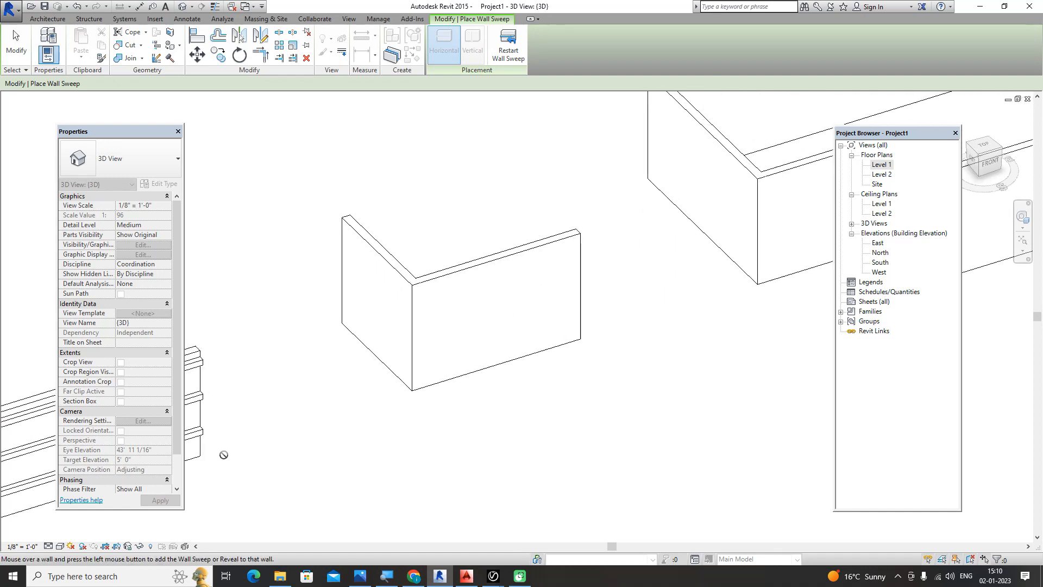
scroll(375, 285, "up", 1)
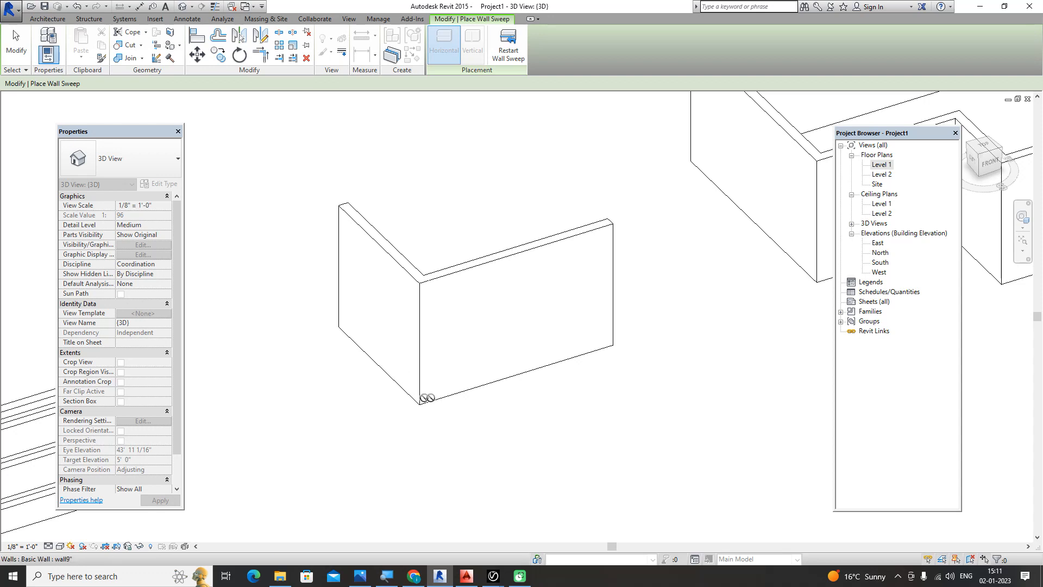
left_click(509, 348)
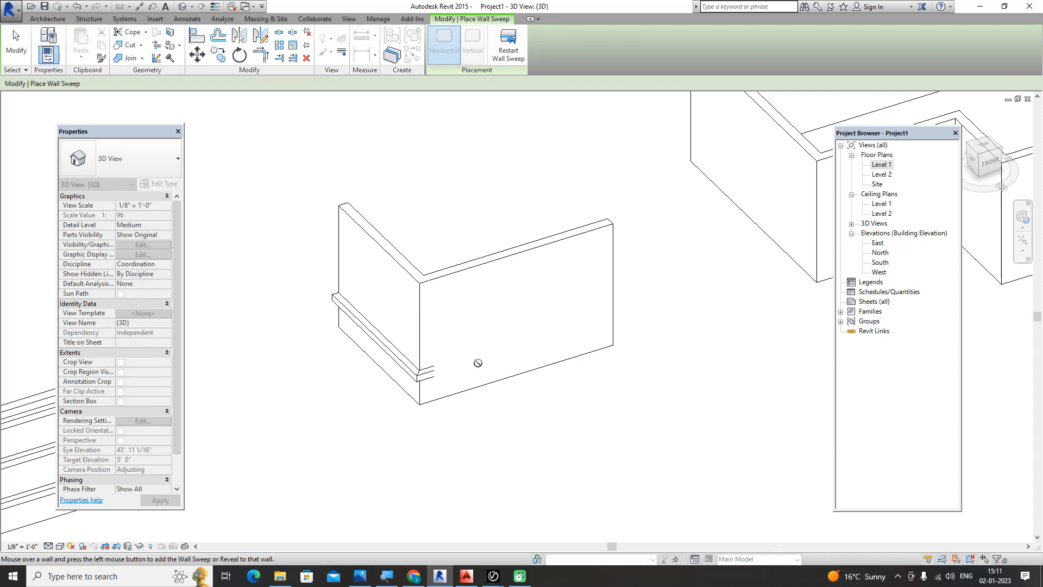
scroll(479, 367, "down", 3)
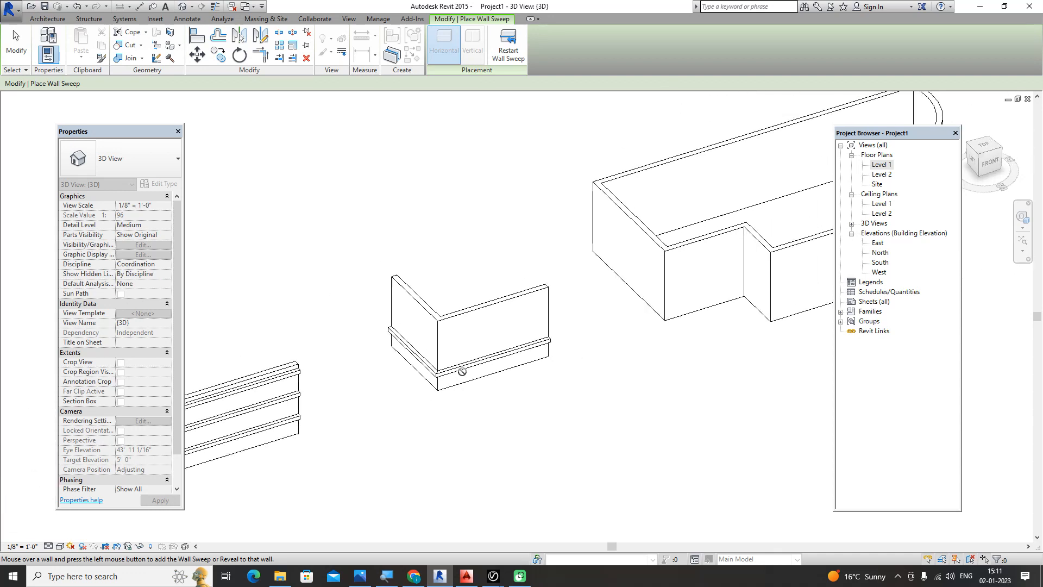
Restart the wall sweep and place a horizontal Cornice around the upper part of the closed outline, including the curved wall, and exit the command.
middle_click_drag(461, 371, 253, 431)
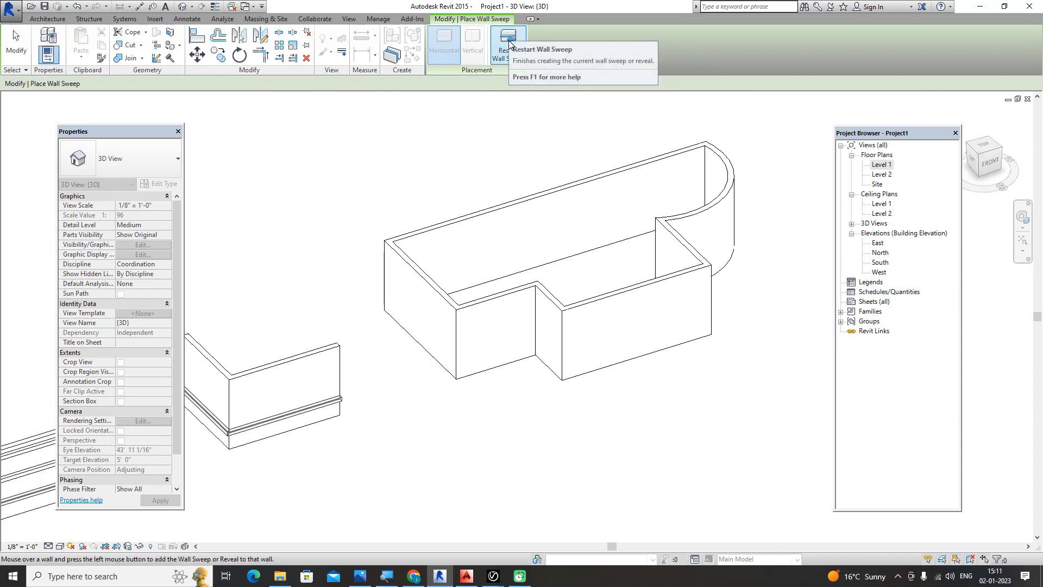
left_click(509, 44)
scroll(416, 301, "up", 2)
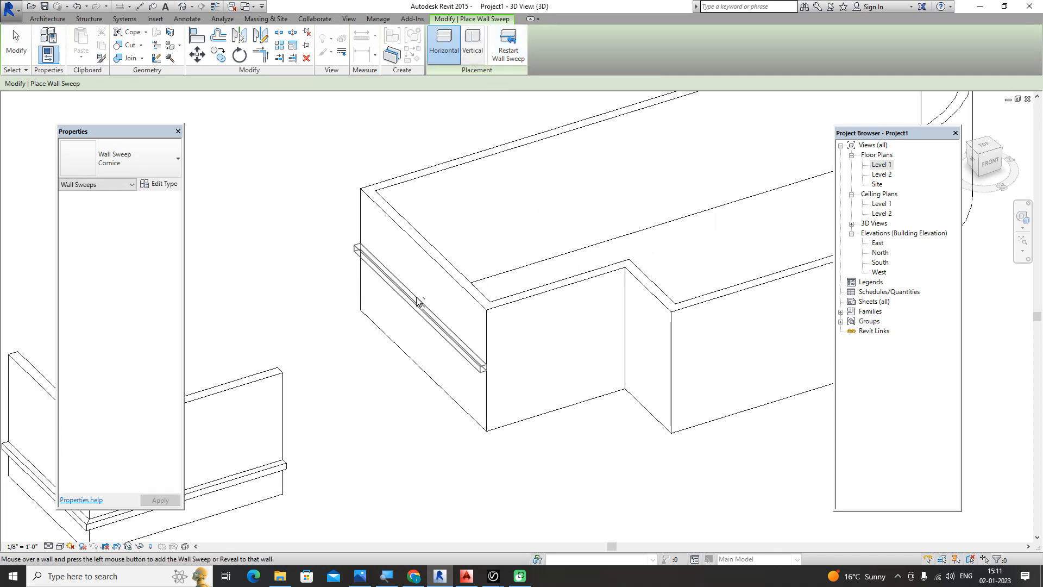
left_click(416, 298)
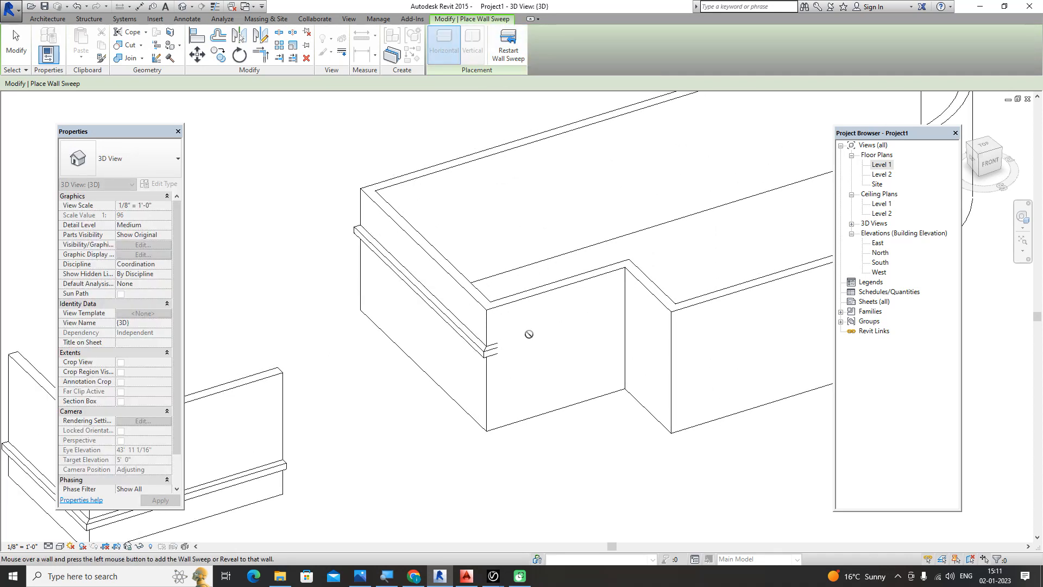
left_click(597, 334)
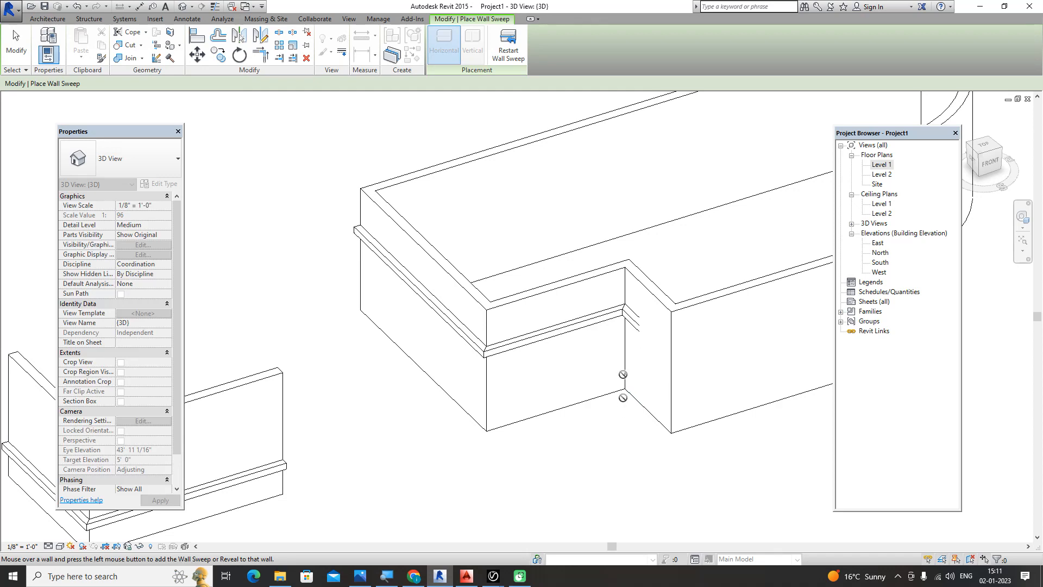
scroll(660, 386, "down", 4)
mouse_move(412, 377)
middle_mouse_down("shift")
mouse_move(576, 375)
mouse_move(486, 372)
mouse_move(538, 433)
mouse_move(413, 375)
middle_mouse_up("shift")
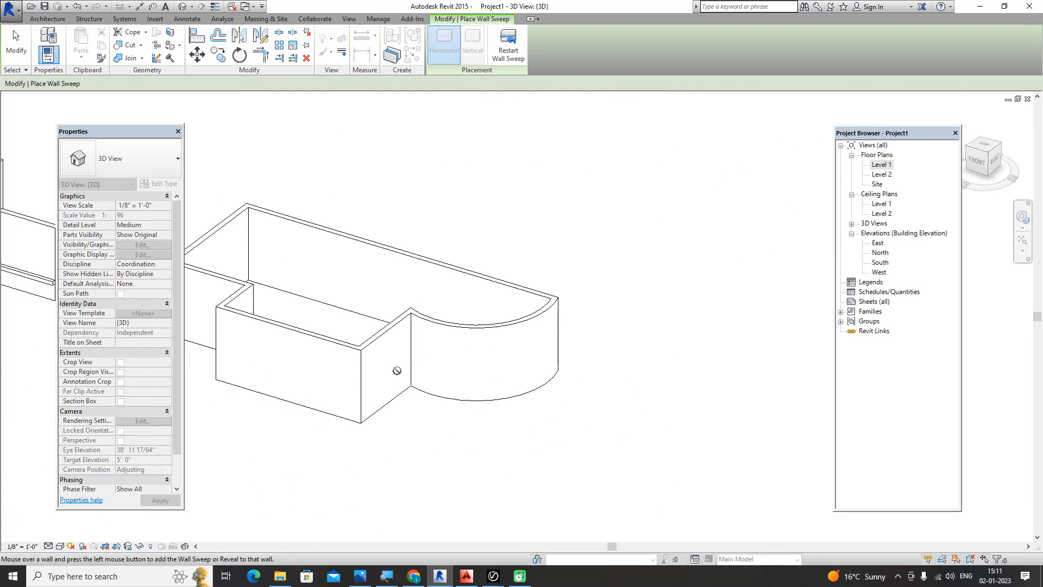
scroll(529, 229, "down", 2)
right_click(529, 229)
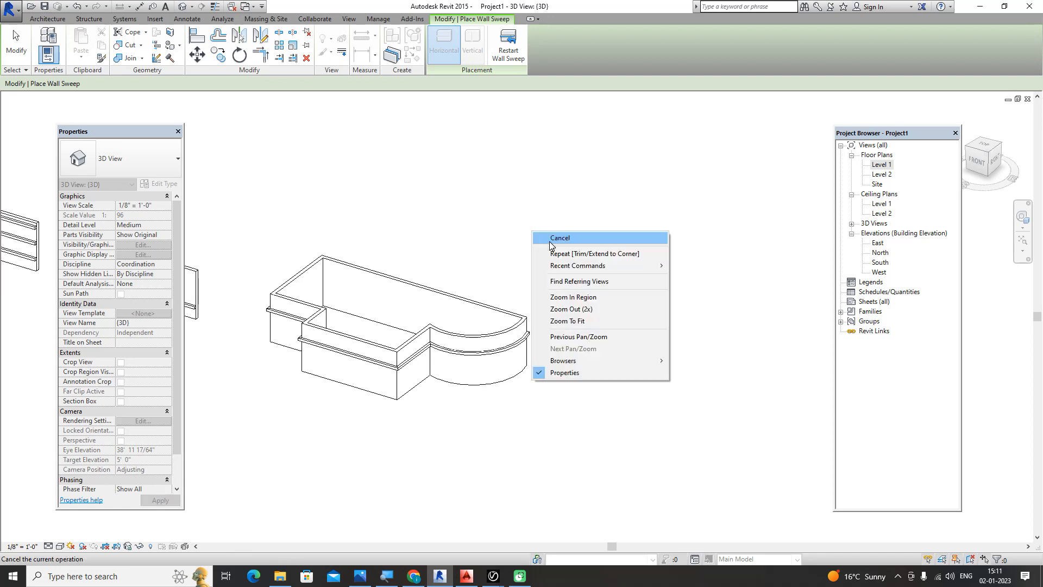
left_click(558, 239)
Place a horizontal wall reveal on the single straight wall between its upper and middle Cornice sweeps.
middle_click_drag(568, 252, 642, 358, "shift")
scroll(482, 296, "up", 6)
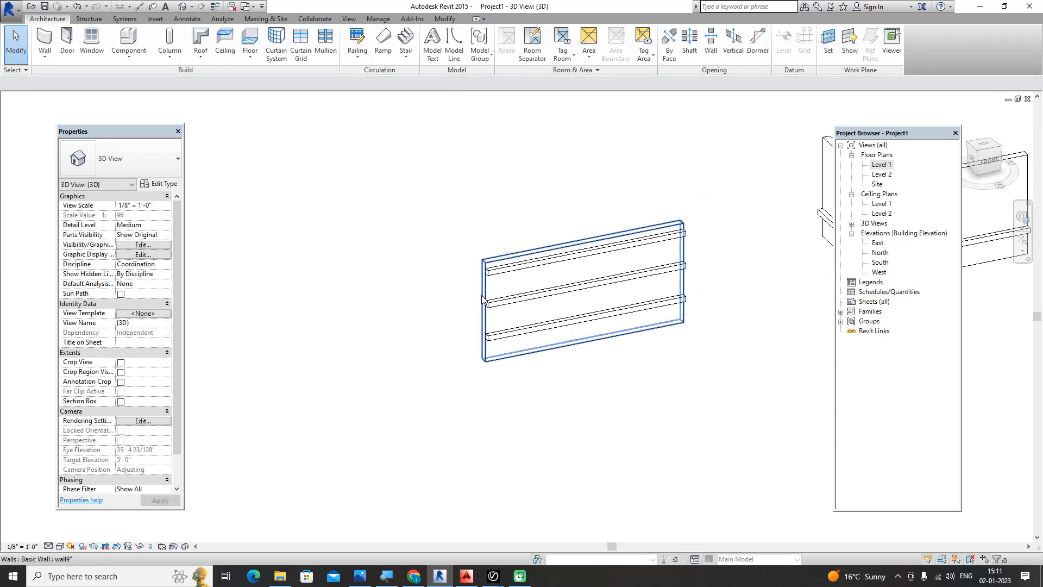
middle_click_drag(482, 296, 415, 319)
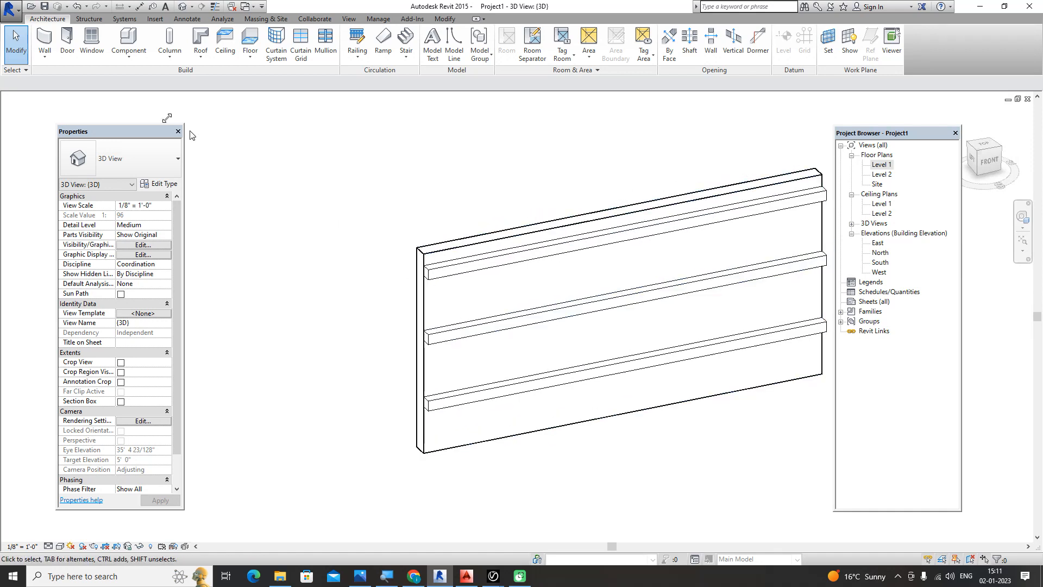
left_click(43, 60)
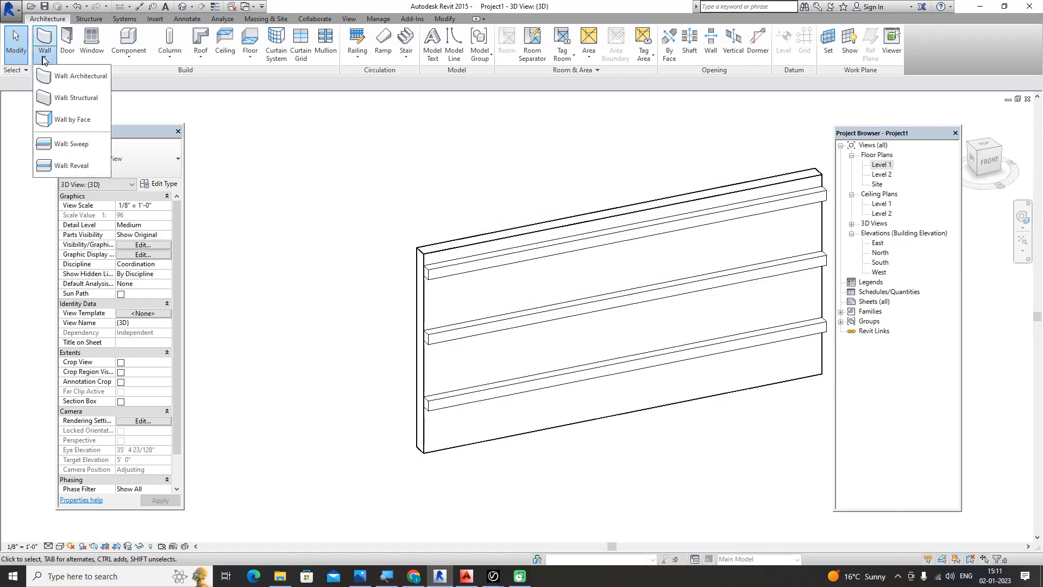
left_click(76, 167)
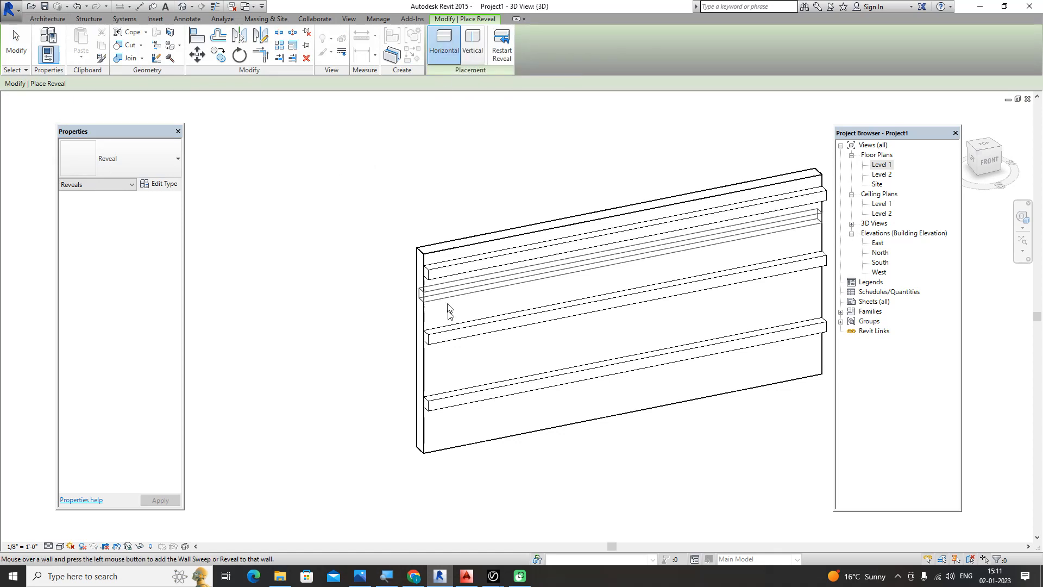
scroll(442, 299, "up", 3)
left_click(460, 291)
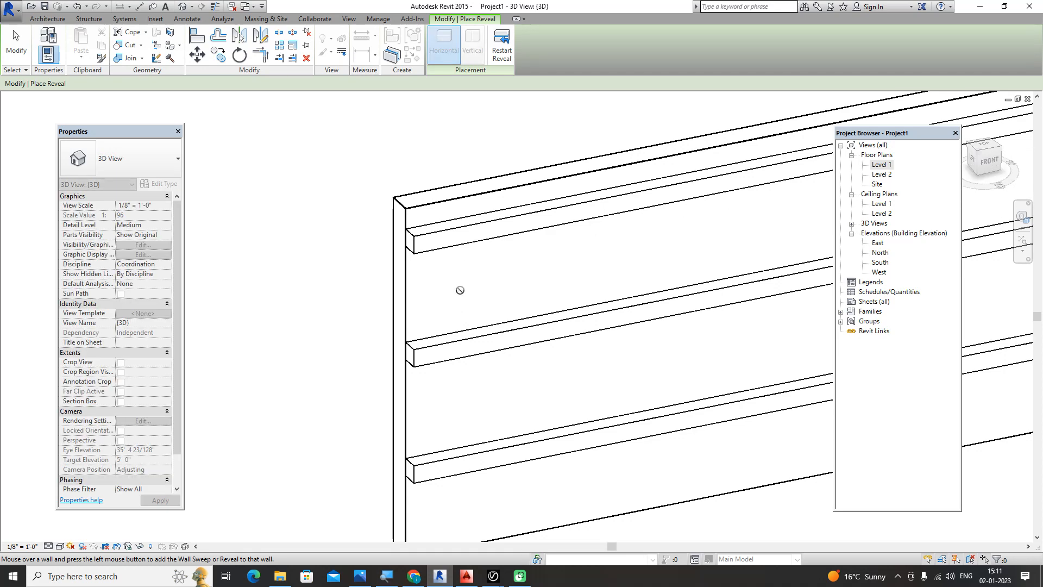
Examine the profile of the reveal and the sweeps at the end of the straight wall in 3D.
scroll(354, 317, "down", 3)
scroll(313, 359, "up", 3)
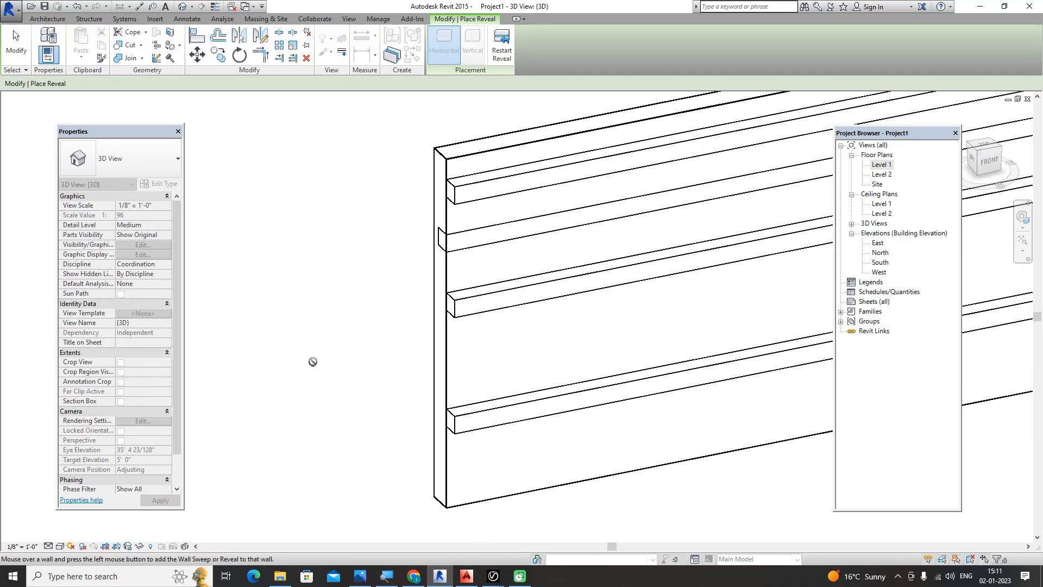
scroll(312, 352, "down", 1)
middle_click_drag(311, 337, 255, 293)
middle_click_drag(285, 349, 324, 313, "shift")
middle_click_drag(399, 272, 183, 284)
scroll(182, 284, "down", 1)
middle_click_drag(535, 447, 228, 399, "shift")
middle_click_drag(461, 434, 328, 367, "shift")
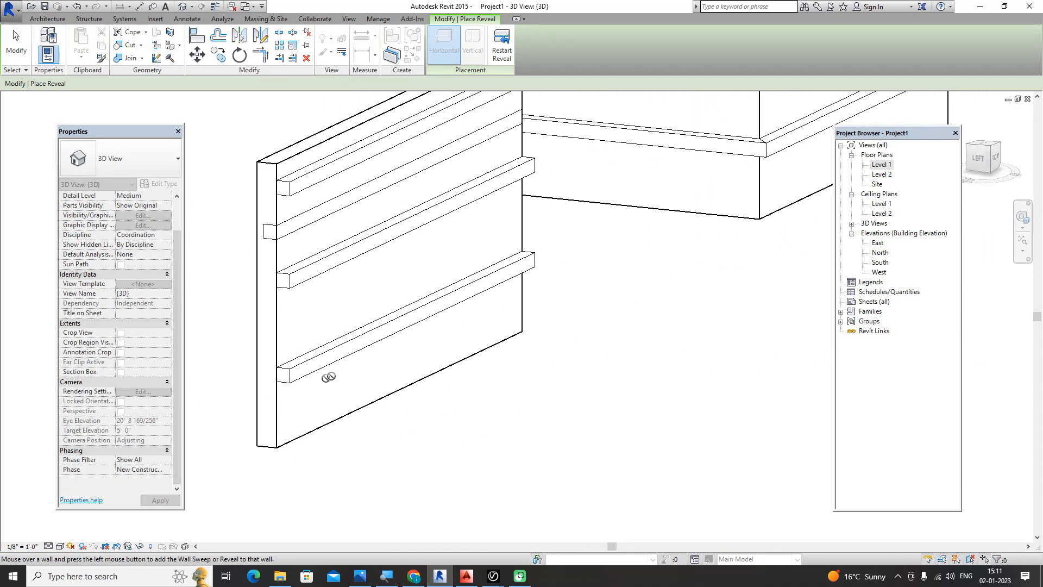
Change the 3D view's visual style to display filled surfaces, and exit the reveal command.
left_click(60, 547)
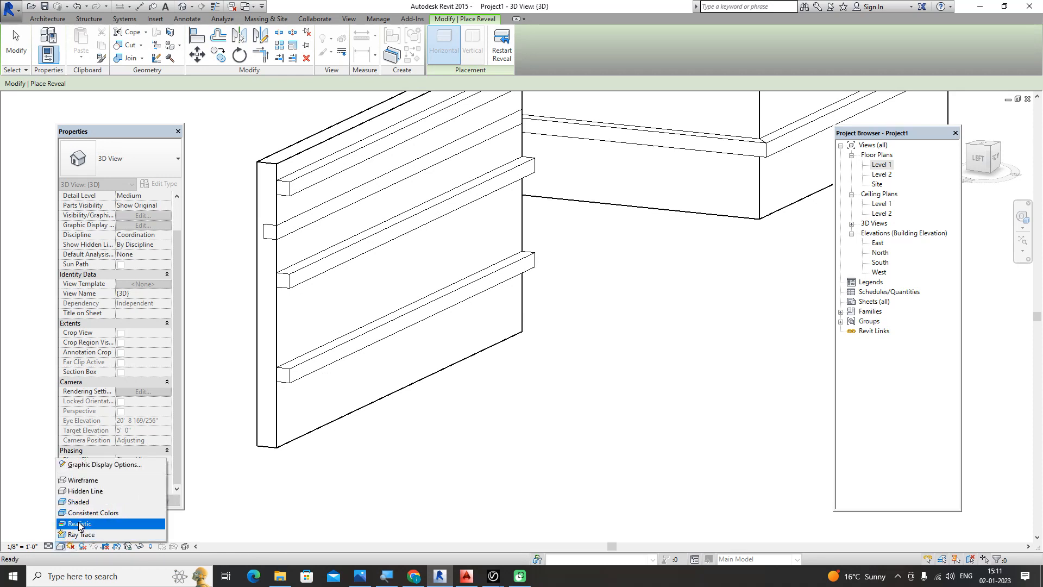
left_click(76, 513)
middle_click_drag(483, 418, 534, 467)
scroll(277, 287, "up", 6)
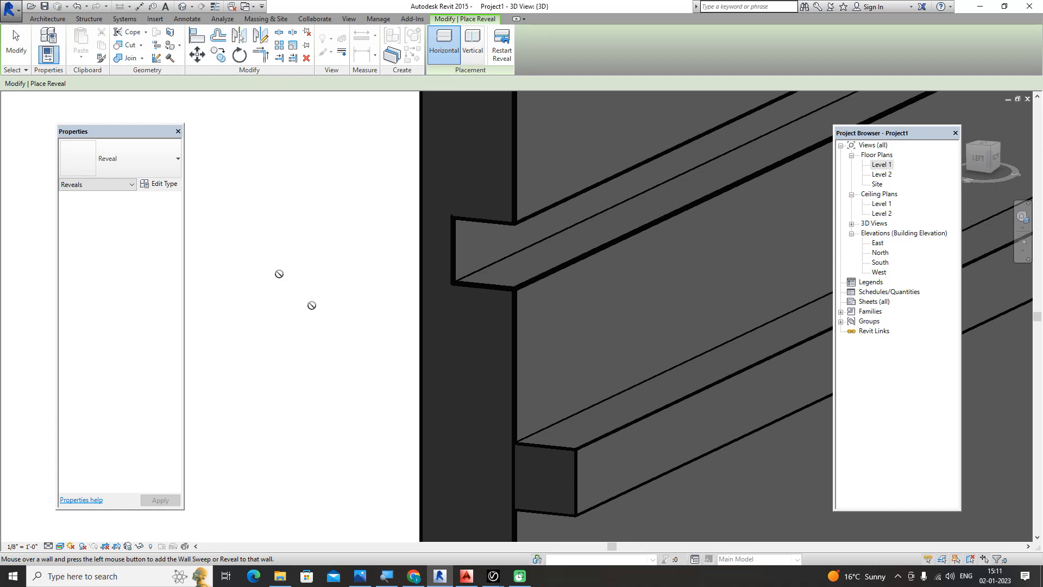
key("Escape")
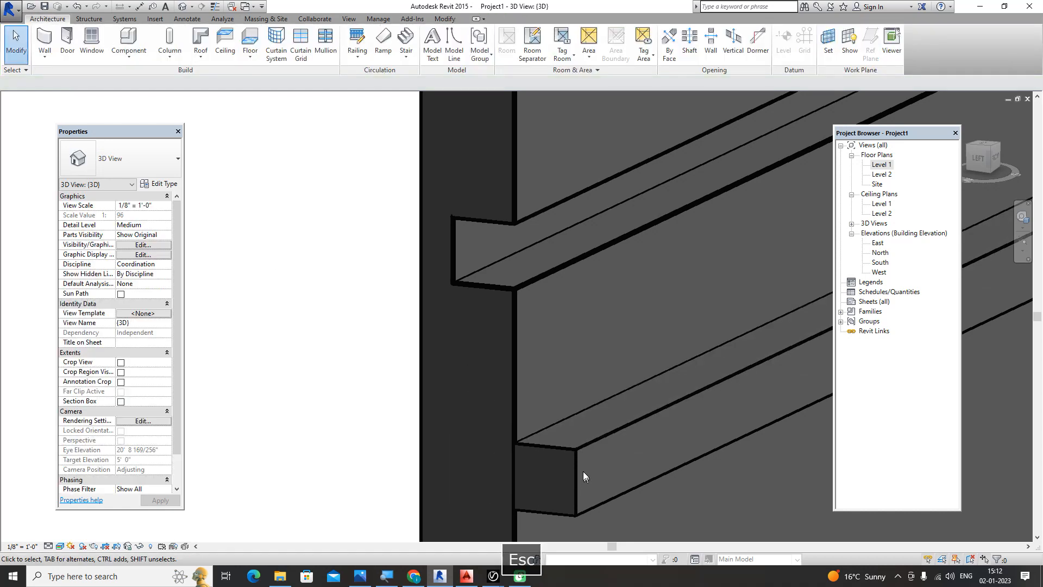
Select the straight wall's middle Cornice sweep to compare its projecting profile with the reveal groove, and clear the selection.
left_click(576, 457)
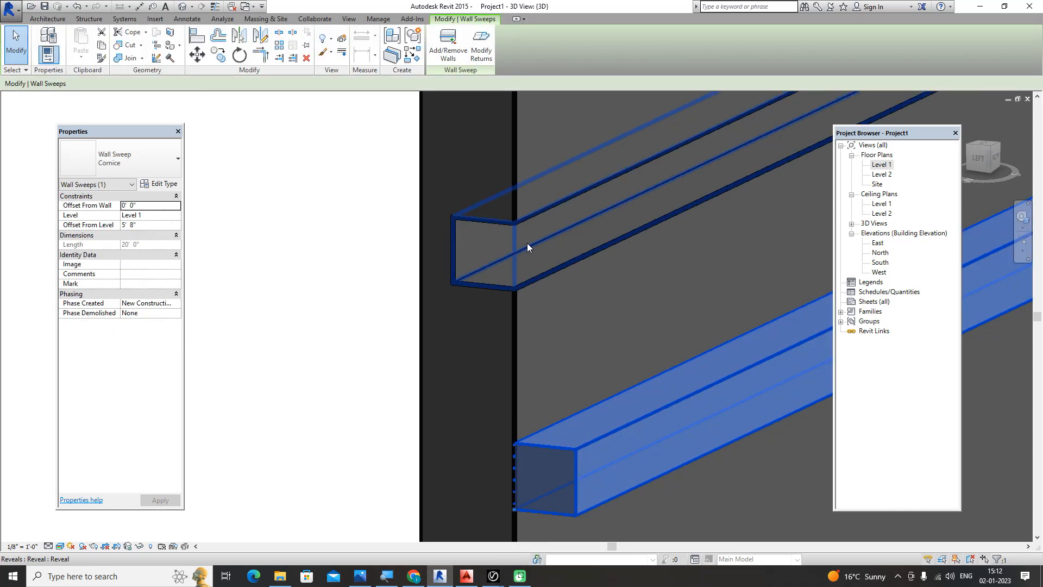
scroll(509, 272, "down", 5)
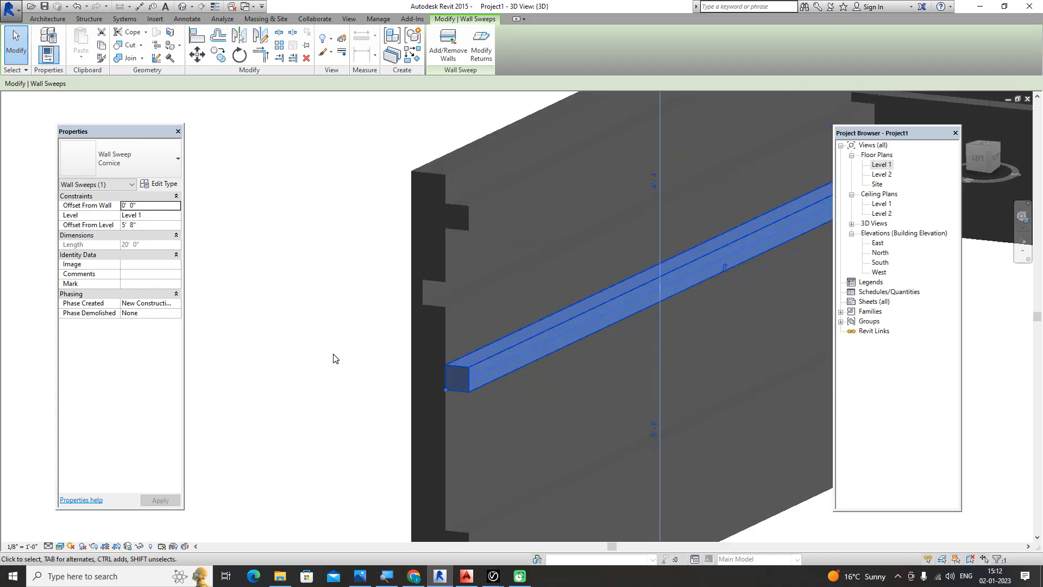
scroll(335, 354, "down", 2)
left_click(335, 354)
scroll(335, 355, "down", 3)
middle_click_drag(647, 461, 474, 424, "shift")
scroll(335, 370, "up", 6)
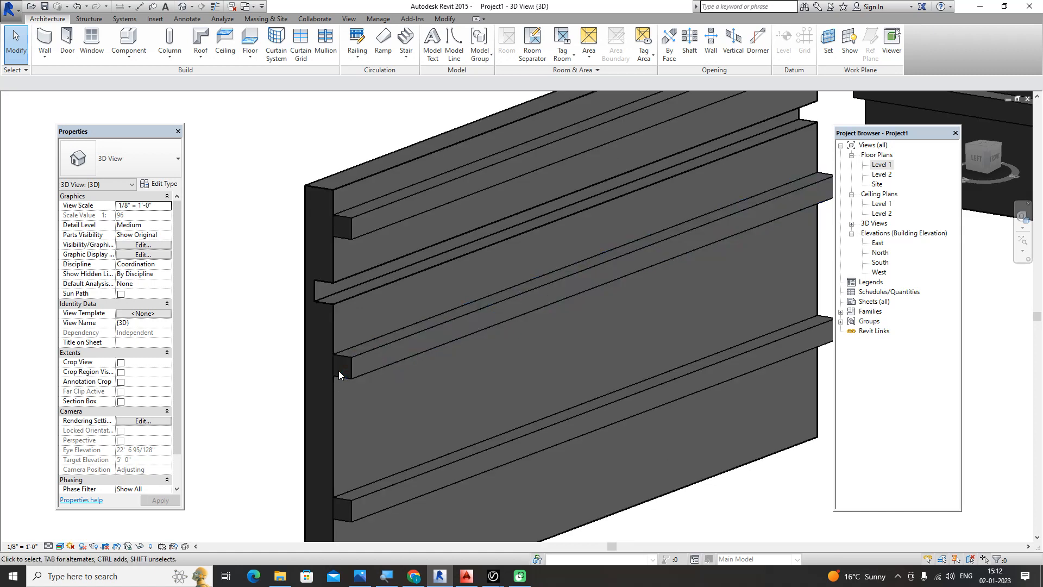
Review the type properties of the middle Cornice wall sweep, close them without changes and deselect the sweep.
left_click(347, 360)
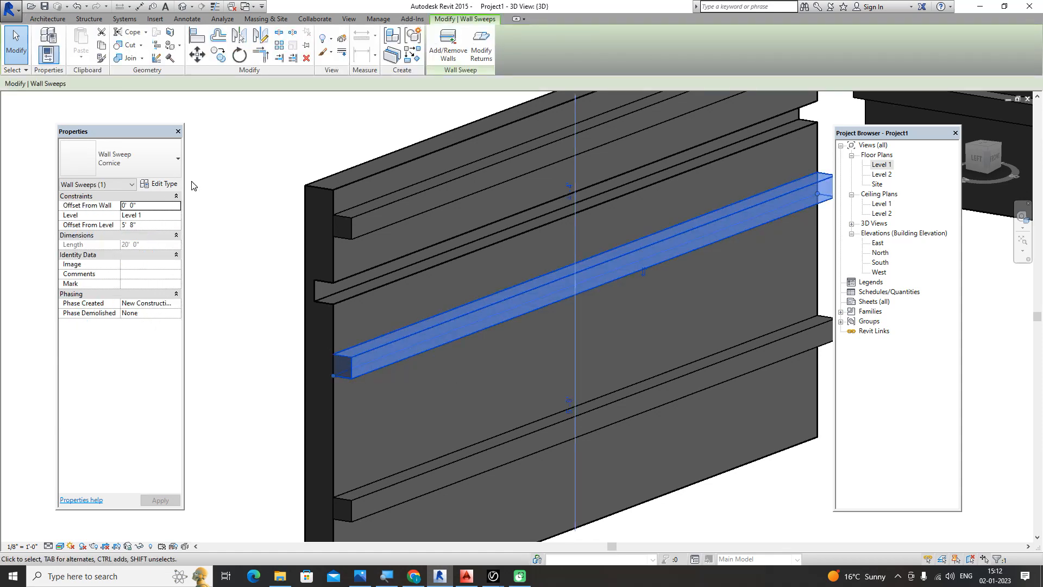
left_click(159, 183)
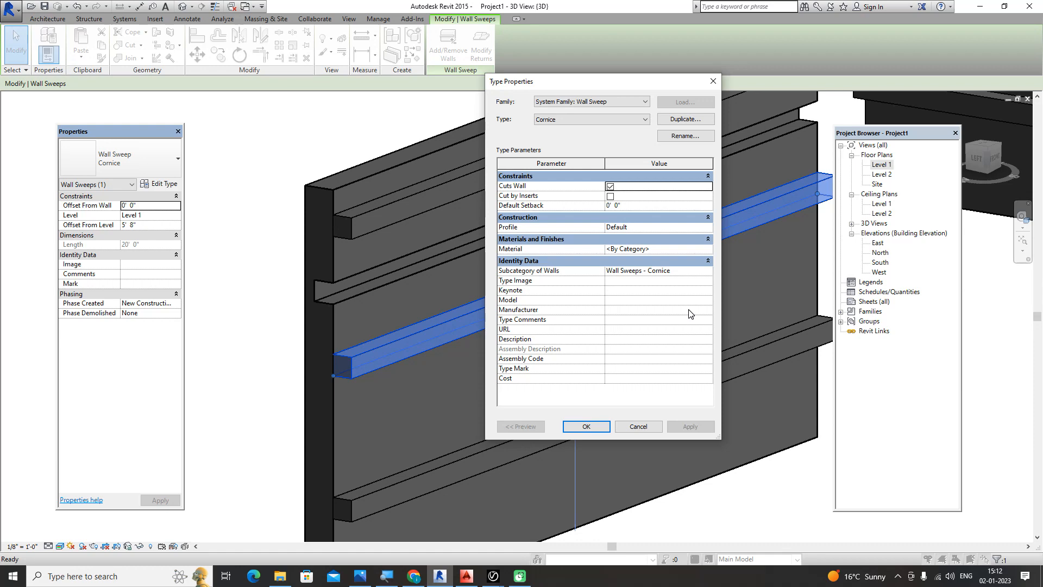
left_click(712, 81)
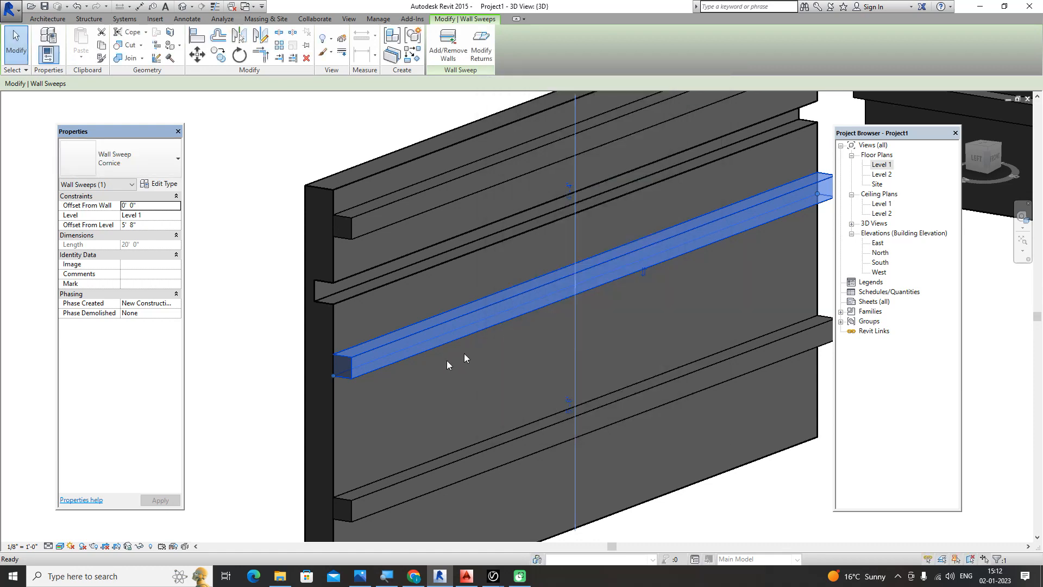
scroll(380, 380, "down", 3)
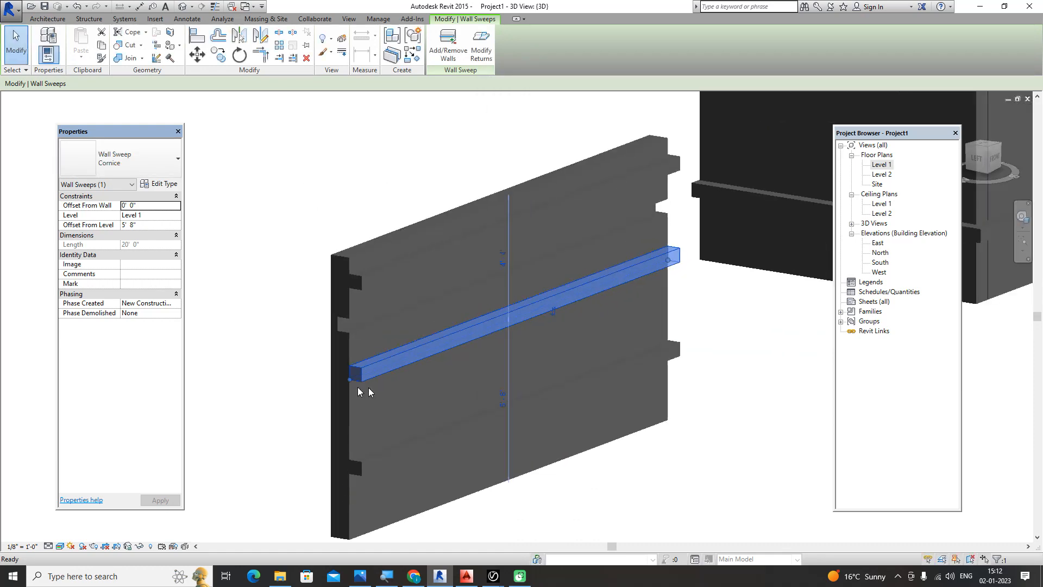
left_click(287, 362)
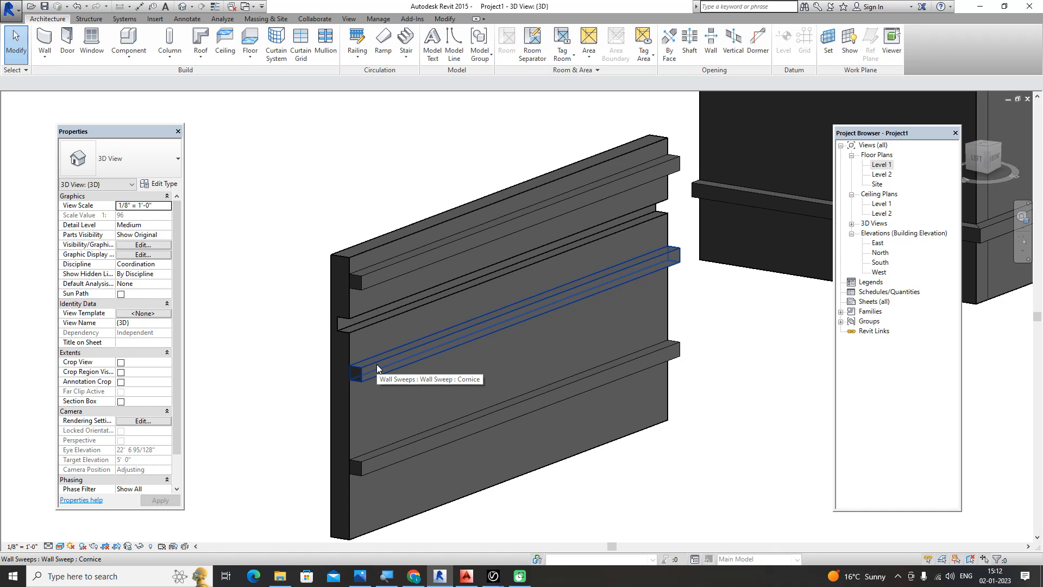
left_click(11, 8)
mouse_move(70, 52)
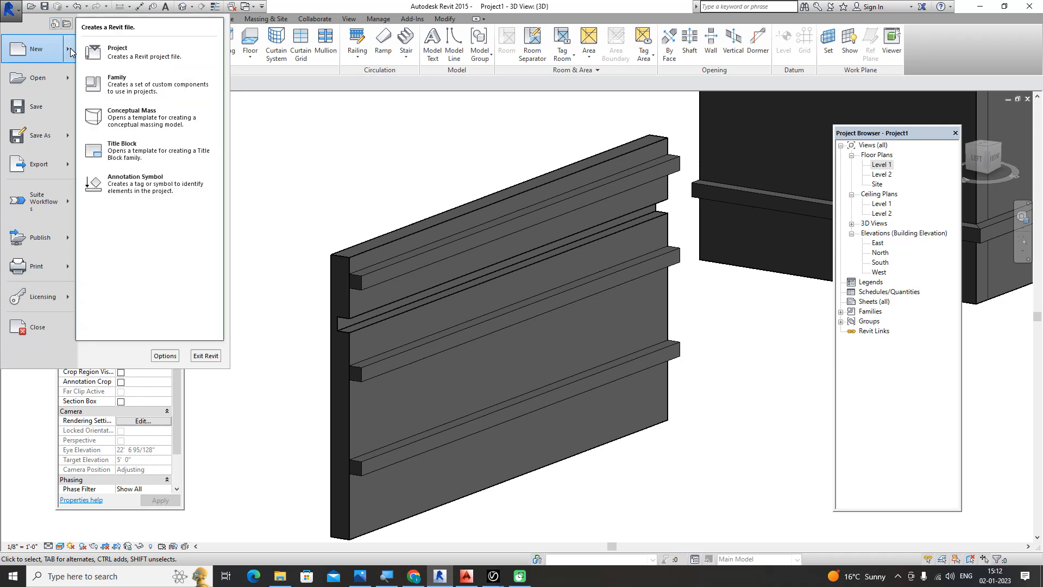
left_click(155, 84)
left_click(204, 287)
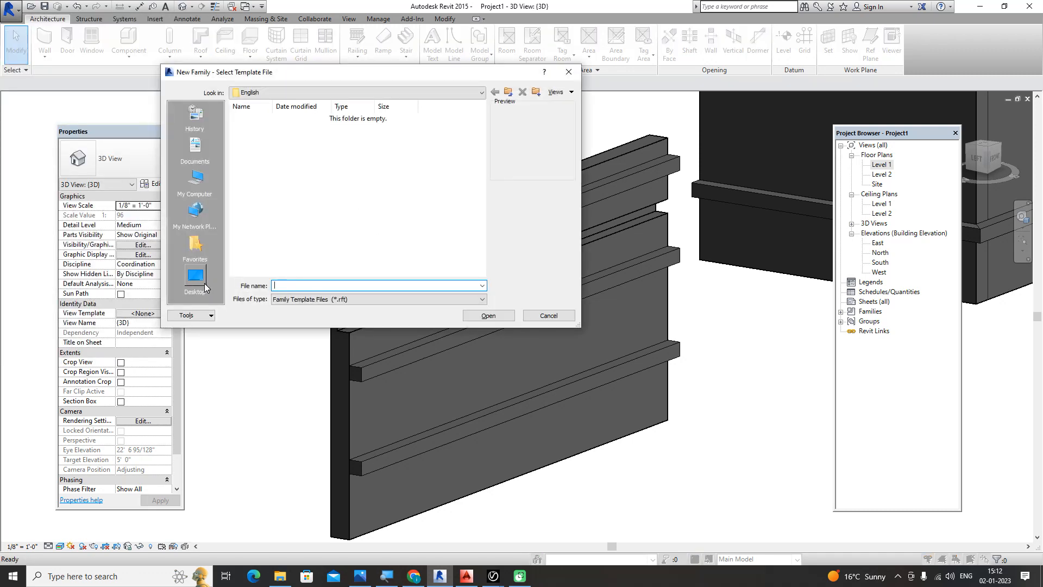
double_click(377, 141)
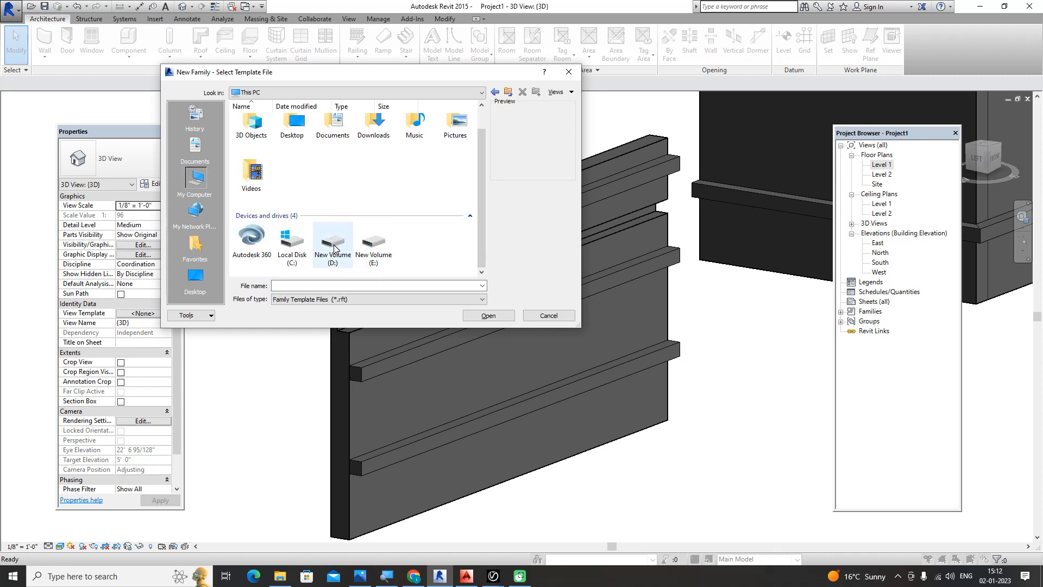
left_click(207, 280)
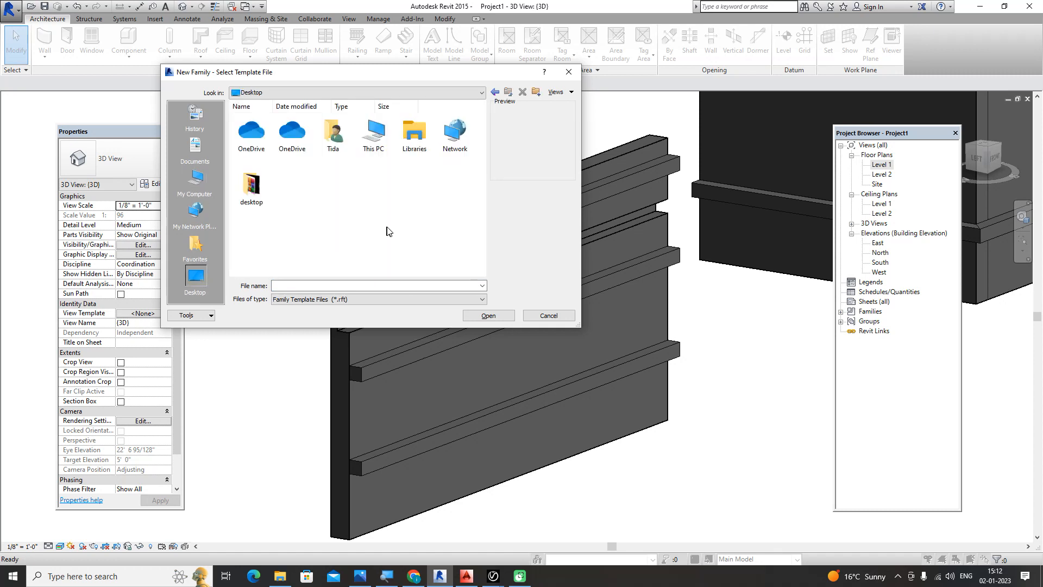
double_click(260, 188)
double_click(352, 204)
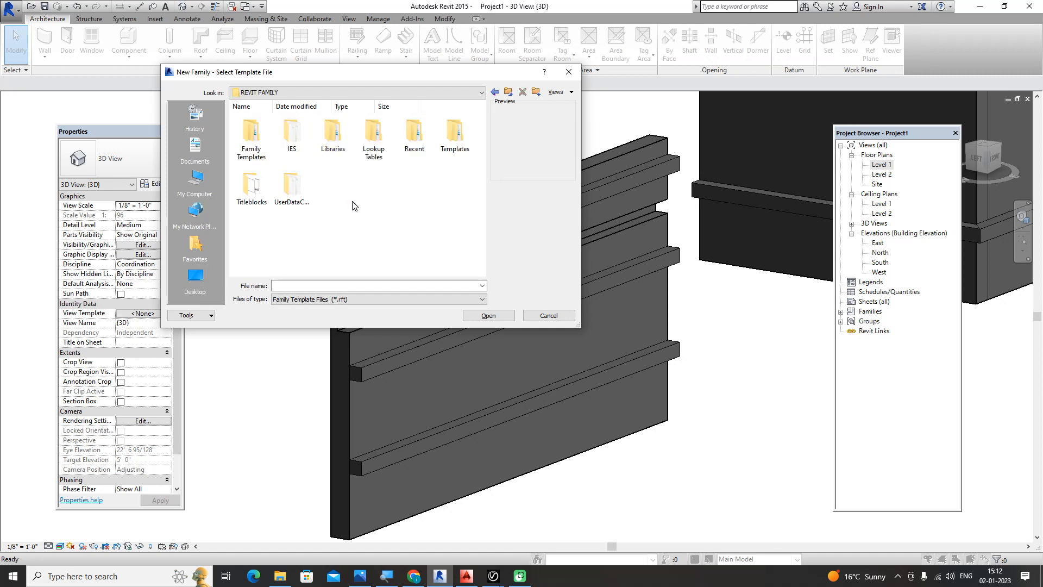
double_click(251, 140)
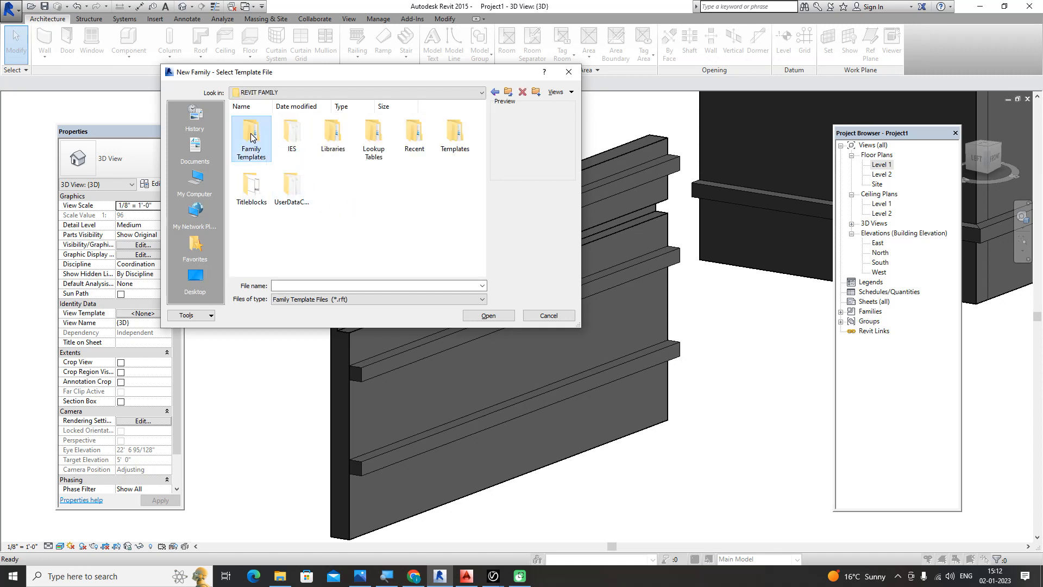
double_click(292, 133)
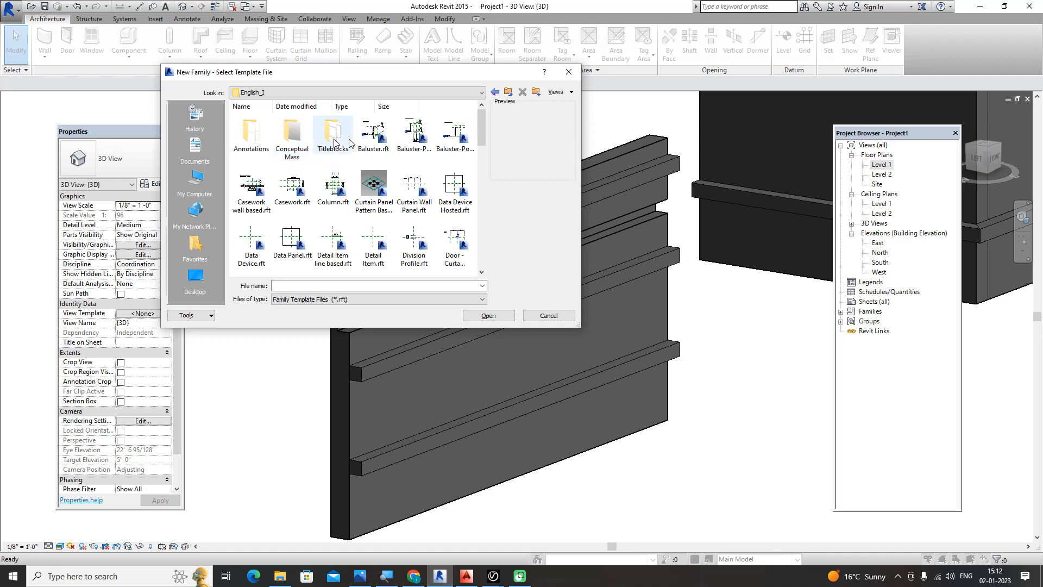
Find the Profile.rft template in the English_I folder and open it for the new family.
scroll(432, 206, "down", 5)
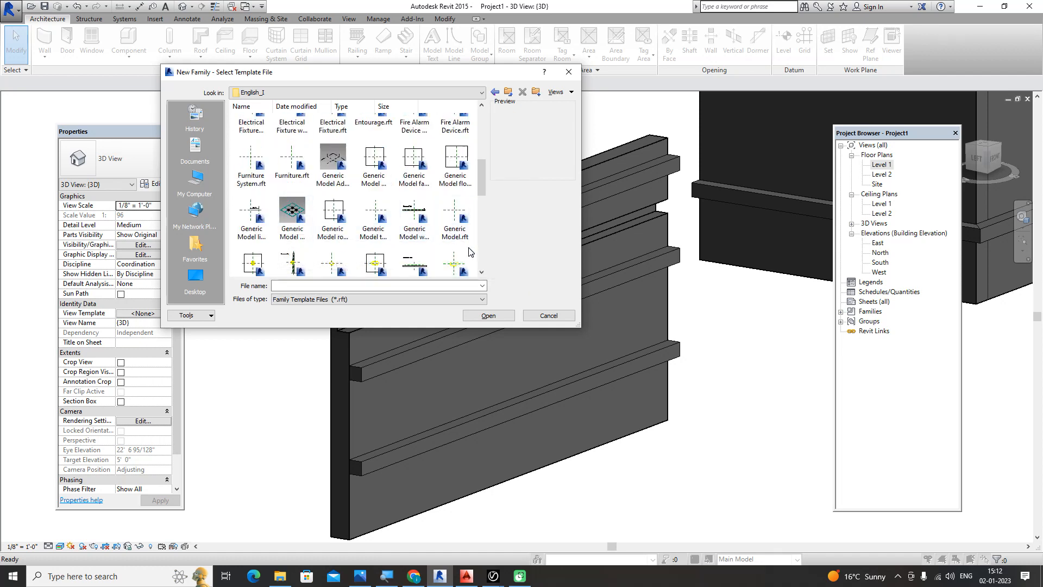
scroll(464, 229, "down", 3)
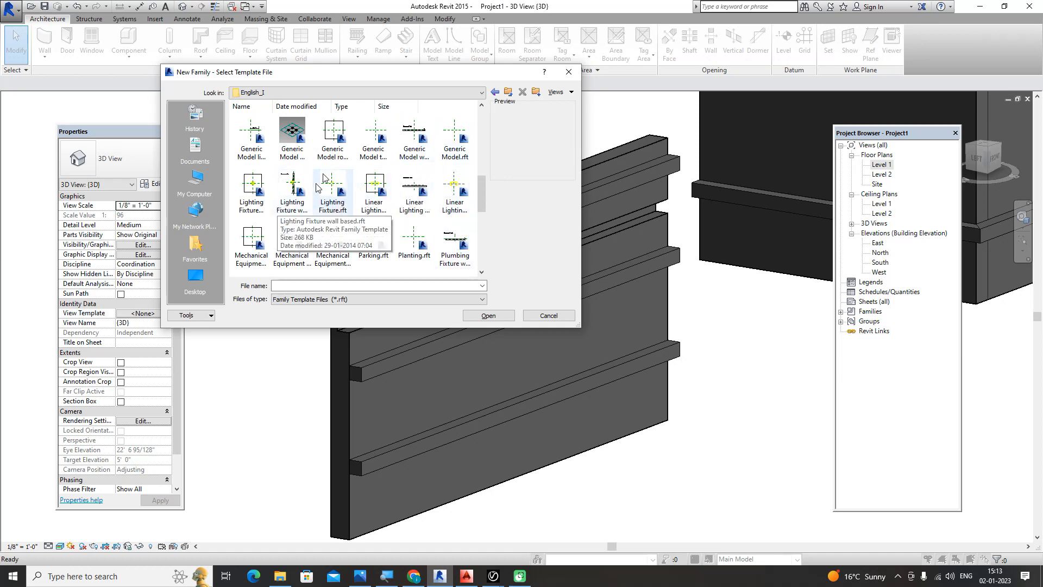
scroll(438, 208, "down", 3)
scroll(437, 209, "down", 3)
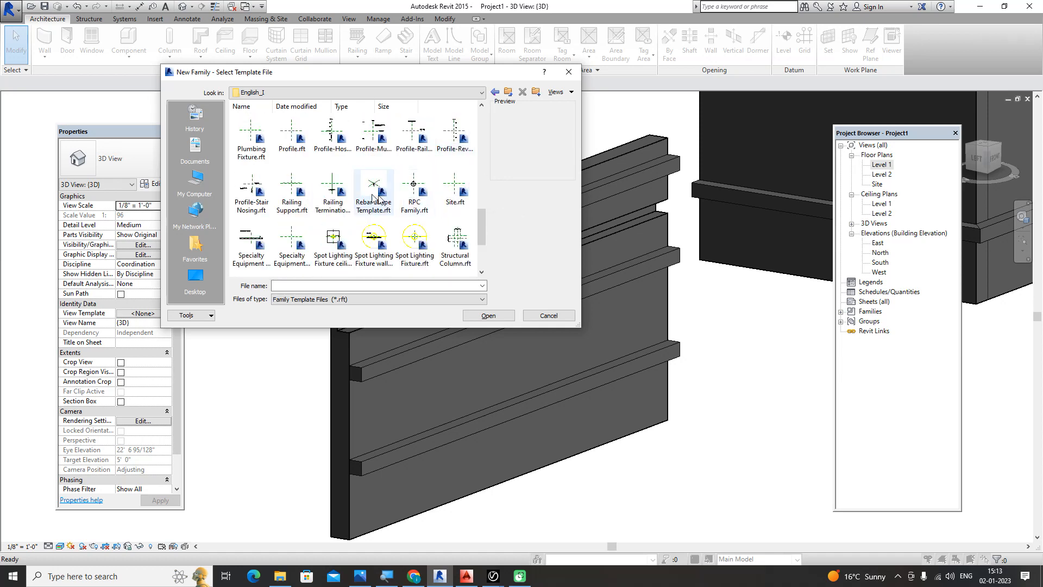
left_click(288, 142)
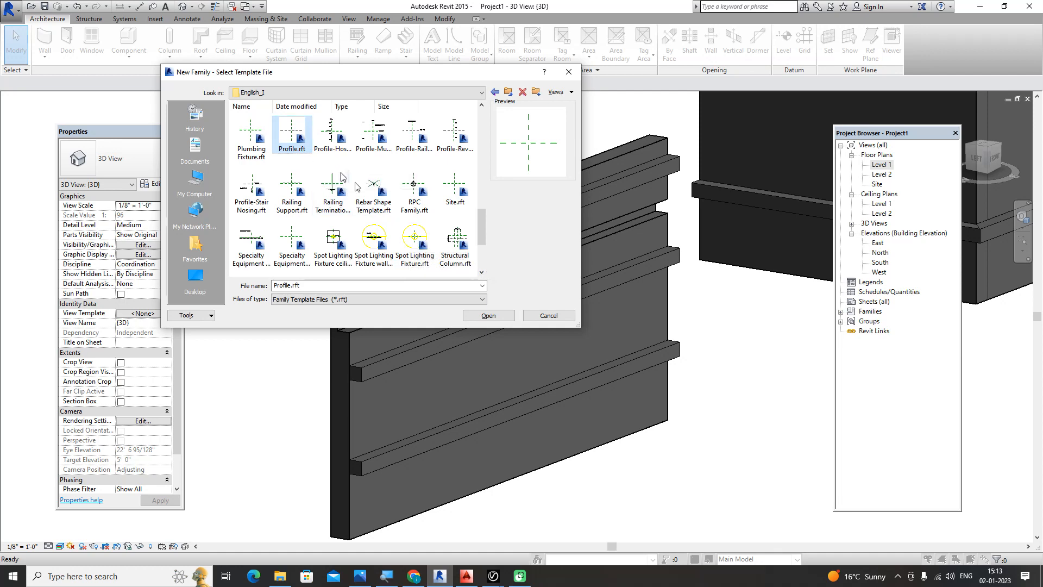
left_click(493, 317)
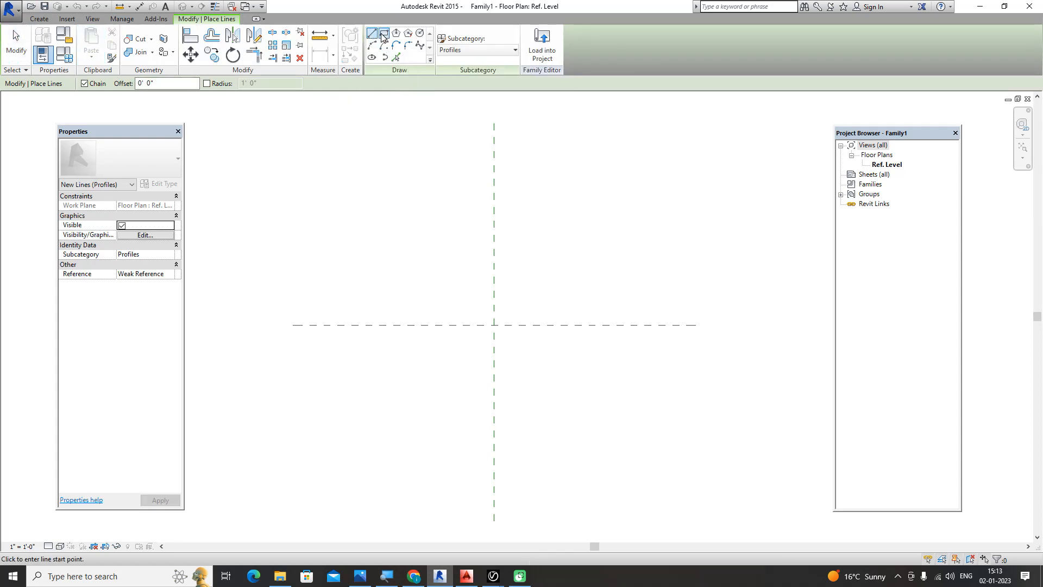
From the reference planes' intersection, draw connected lines about 1' 0 1/4" up, 7 1/2" right, 1 3/4" down and 1 1/2" back left.
scroll(504, 322, "up", 2)
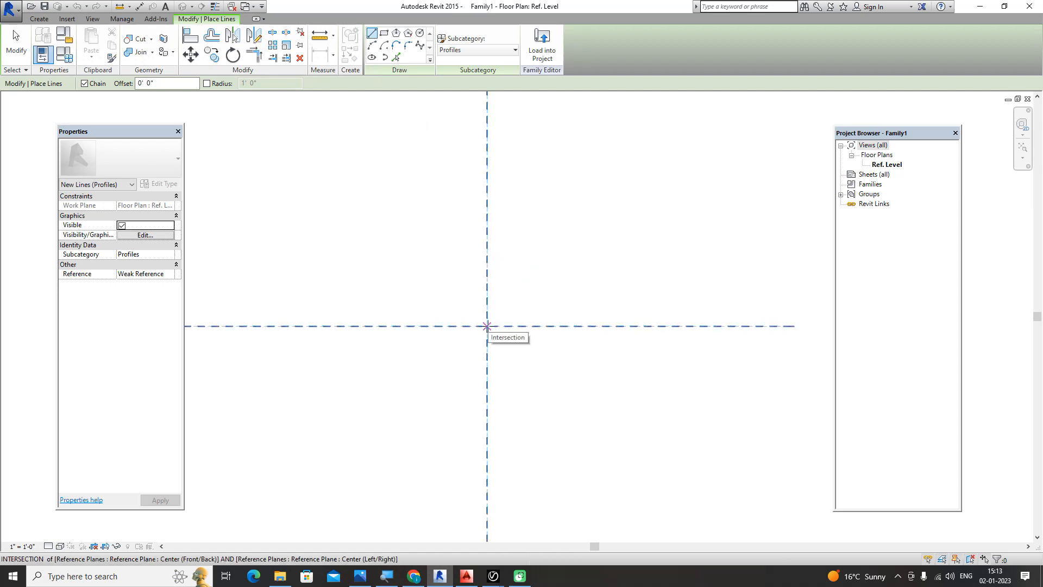
left_click(486, 326)
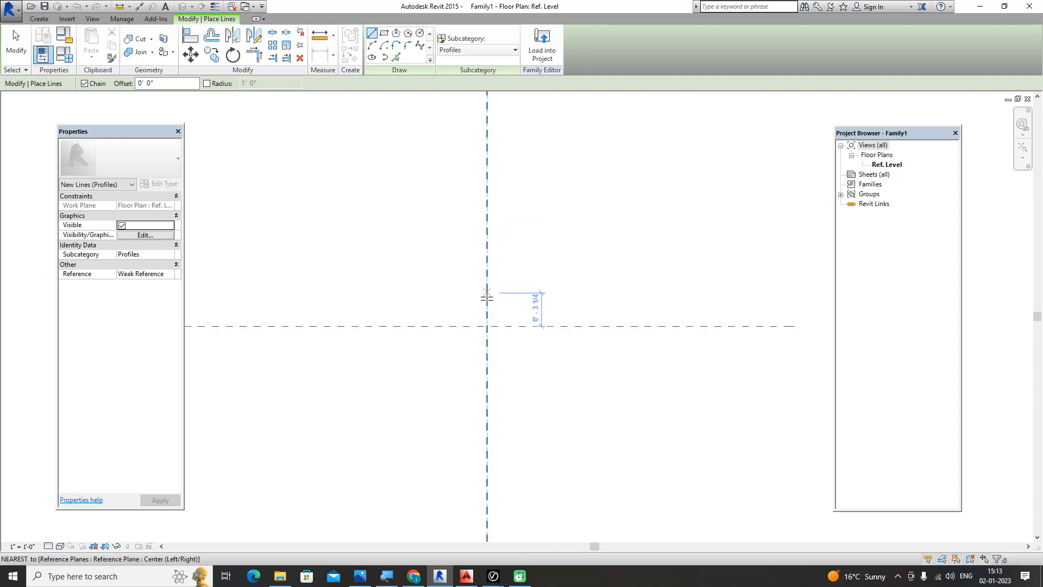
left_click(486, 326)
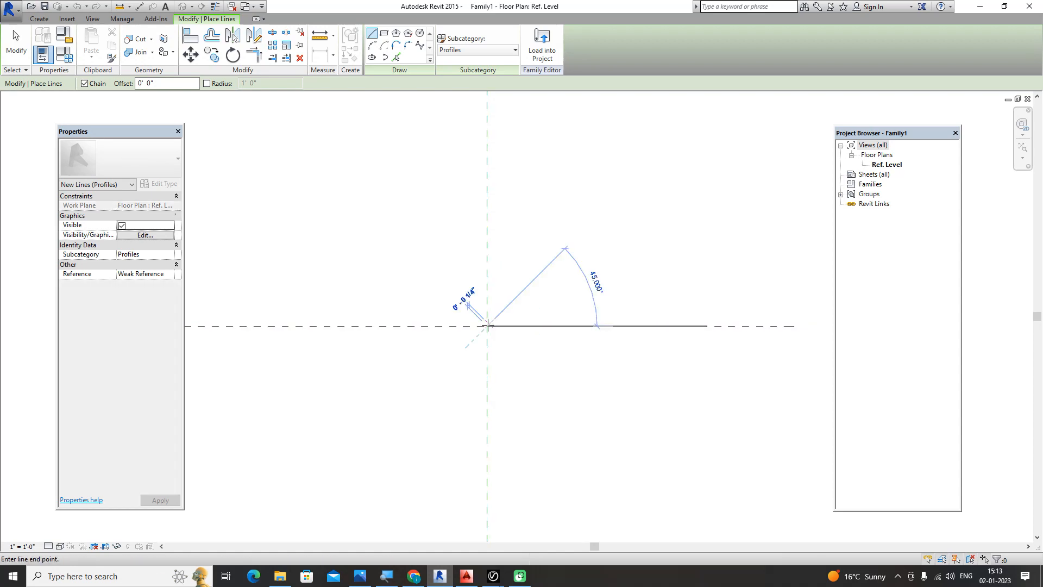
left_click(485, 200)
scroll(579, 202, "up", 2)
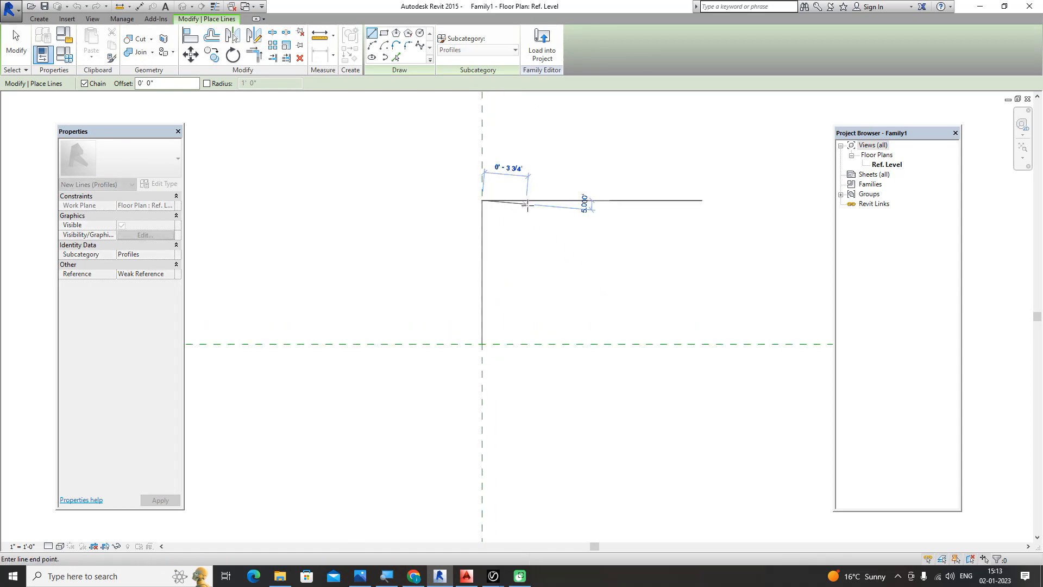
left_click(576, 199)
left_click(576, 223)
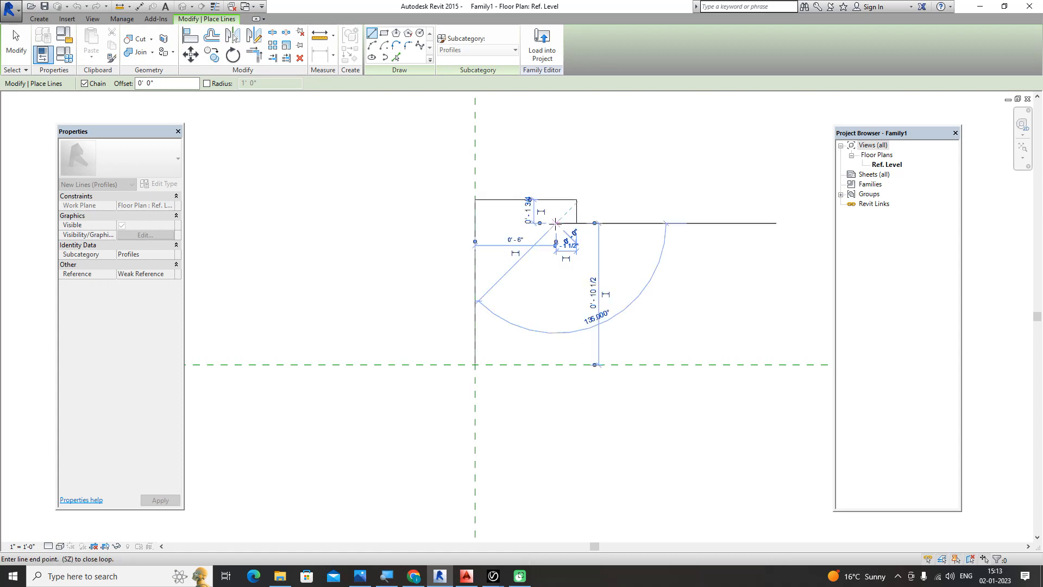
left_click(555, 223)
Continue the profile from the short ledge with an outward-bulging arc of about 4 3/8" radius and a small inward-curling arc below it.
left_click(372, 45)
scroll(543, 242, "up", 1)
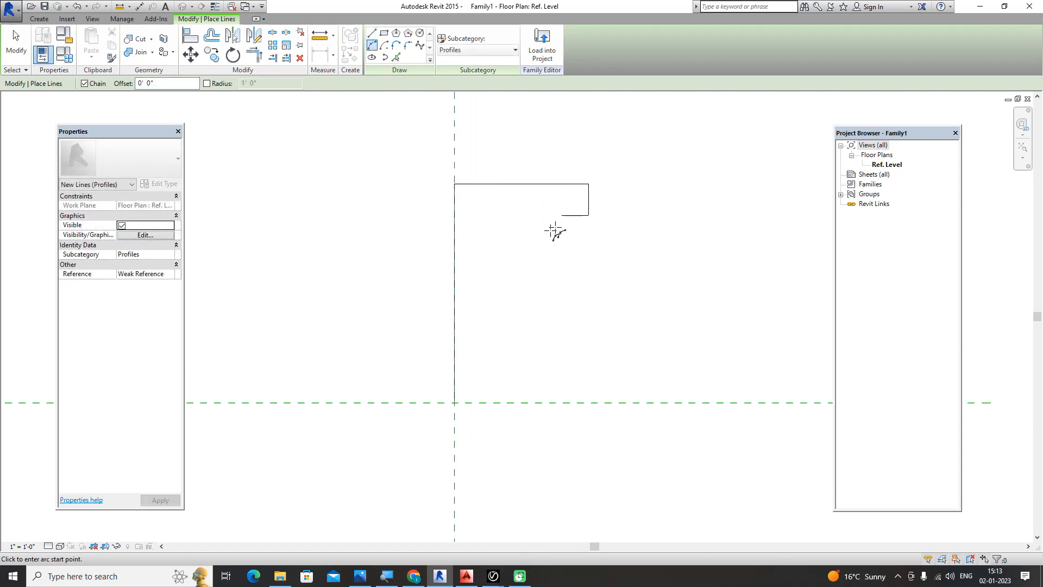
left_click(561, 215)
left_click(504, 315)
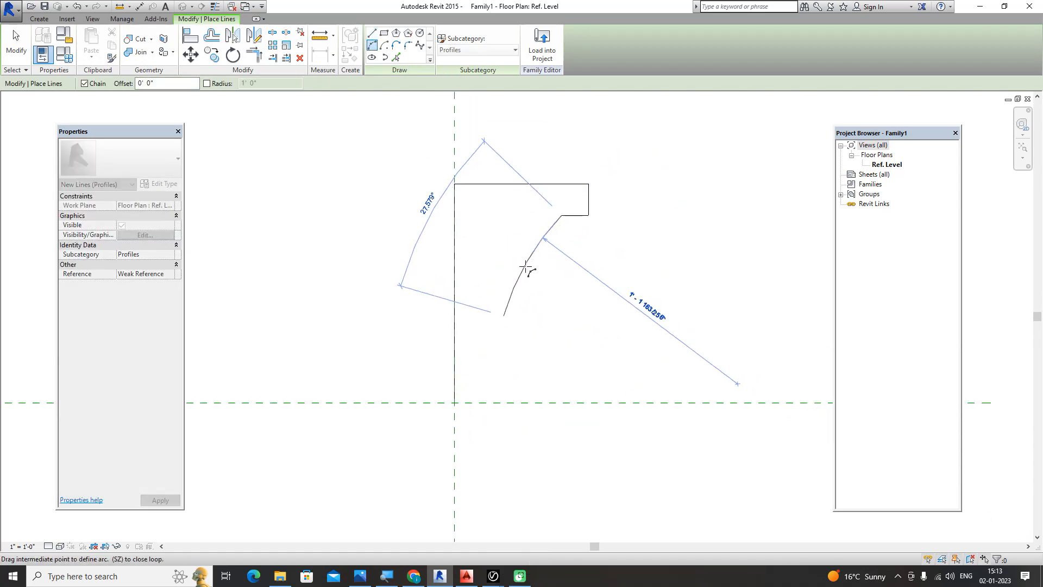
left_click(552, 283)
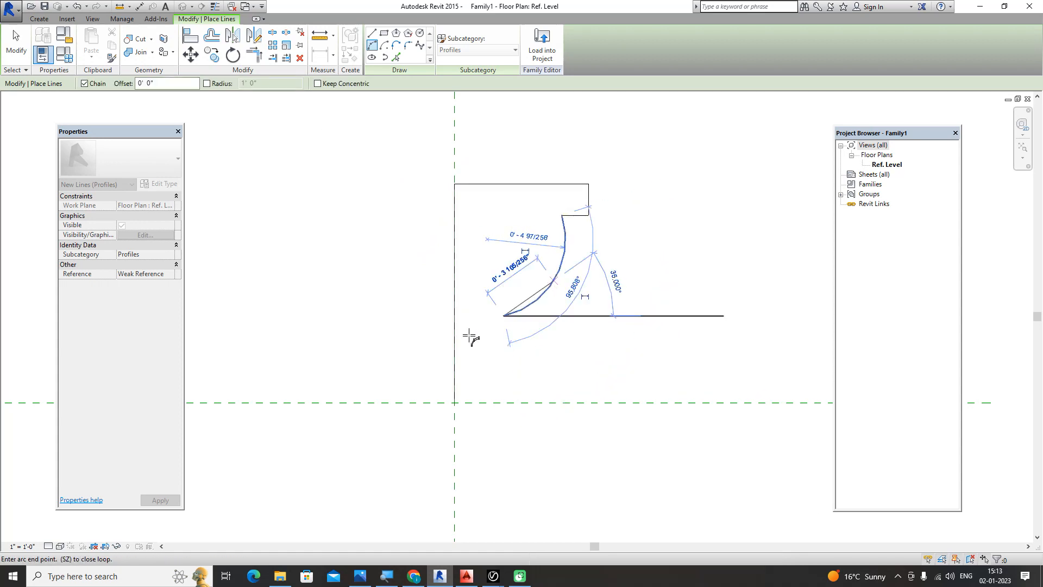
scroll(496, 338, "up", 1)
left_click(503, 347)
key("Escape")
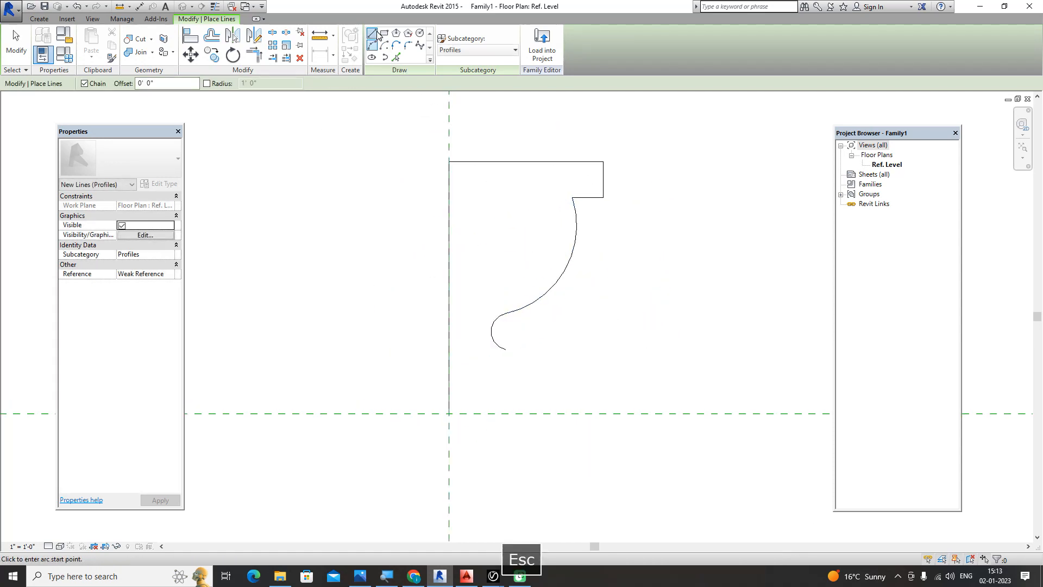
Close the profile with stepped lines about 1 1/4" down, 1 1/4" left, down to the horizontal reference plane and 1 1/2" left to the origin.
left_click(374, 34)
left_click(504, 349)
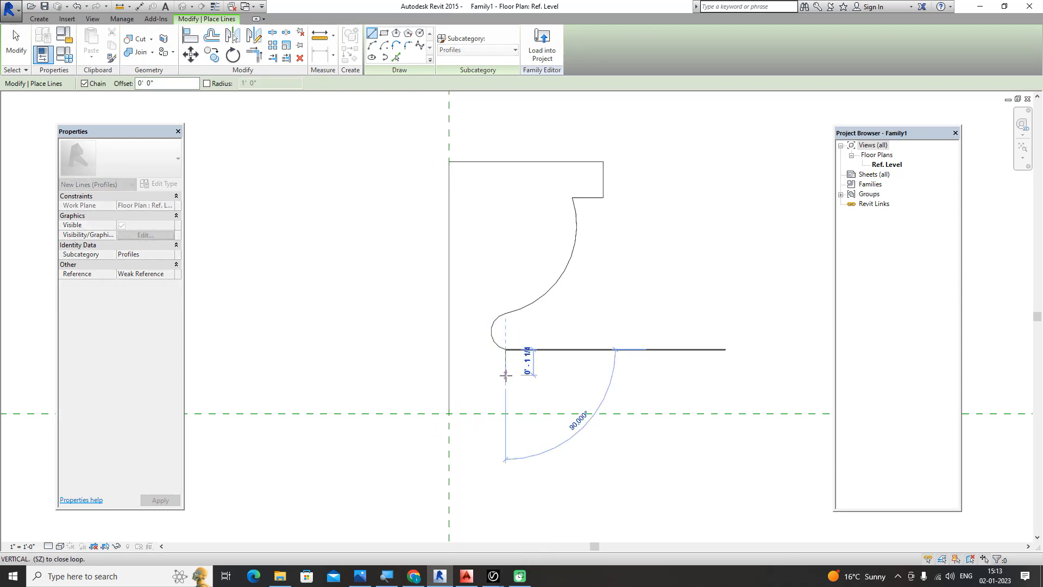
left_click(505, 375)
left_click(480, 375)
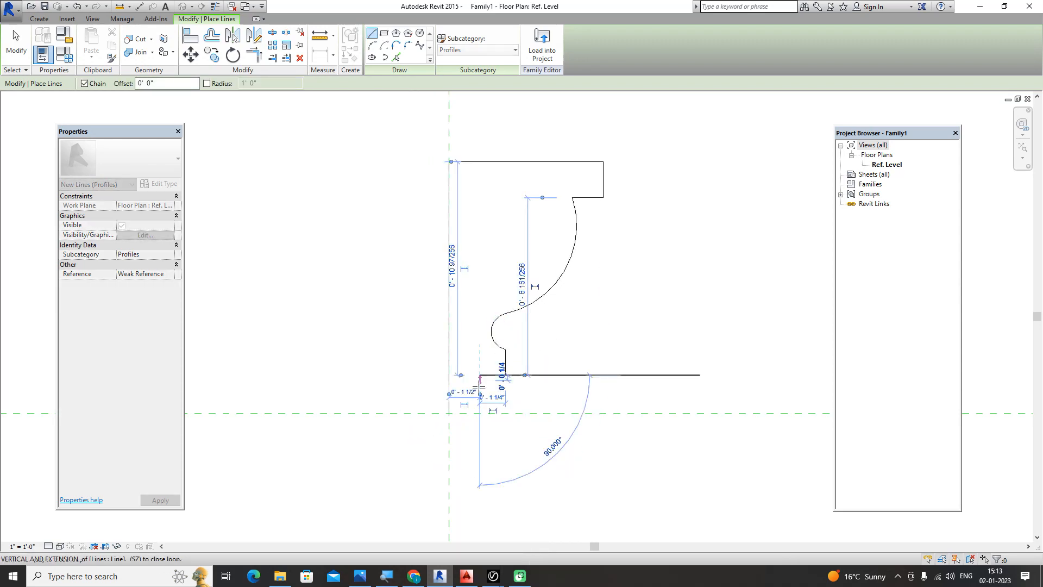
left_click(480, 413)
left_click(449, 413)
key("Escape")
key("Escape")
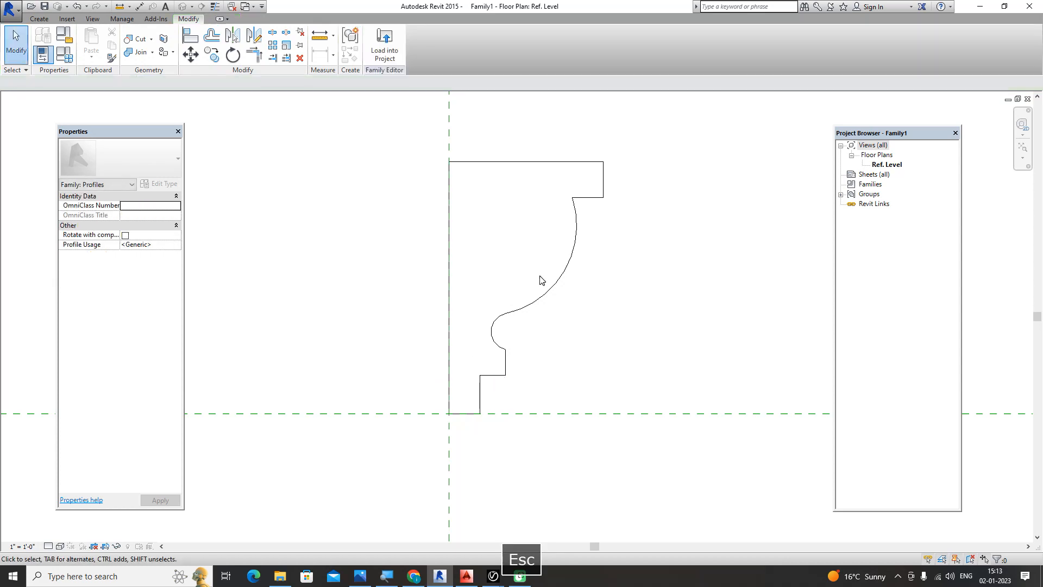
Inspect the profile's straight vertical edge along the reference plane, and clear the selection.
scroll(540, 280, "down", 4)
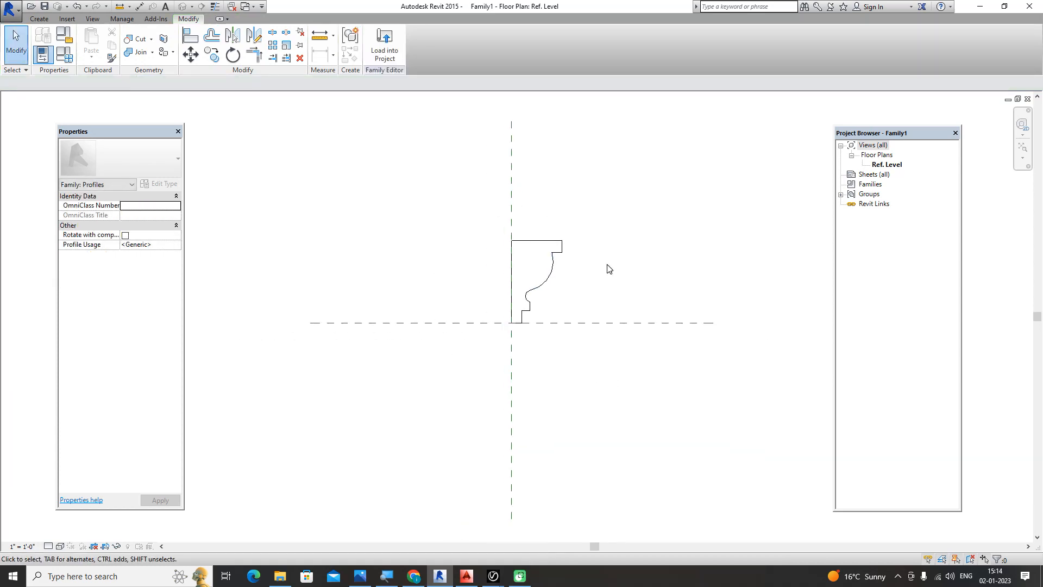
left_click(514, 265)
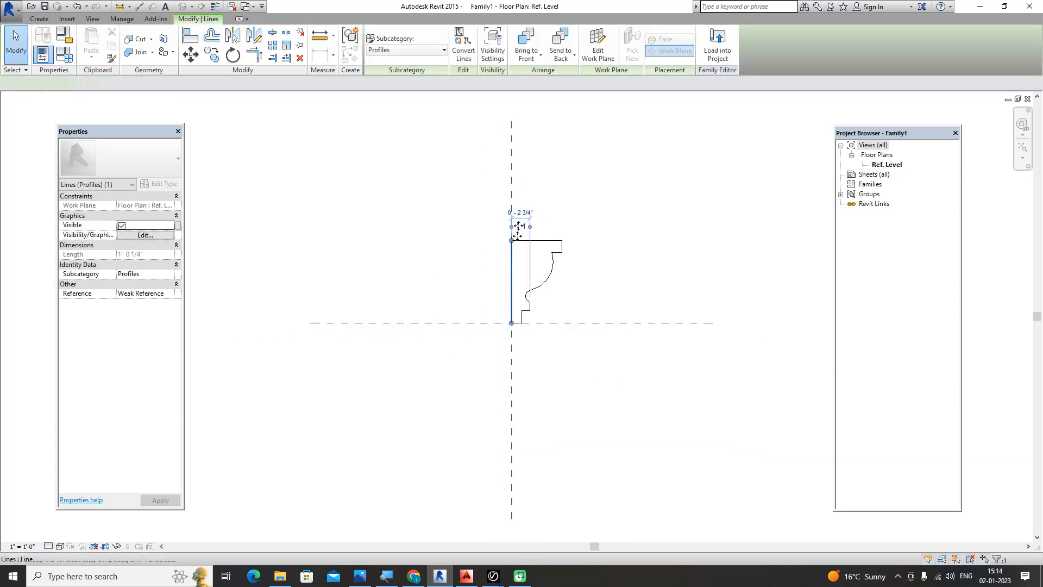
left_click(483, 253)
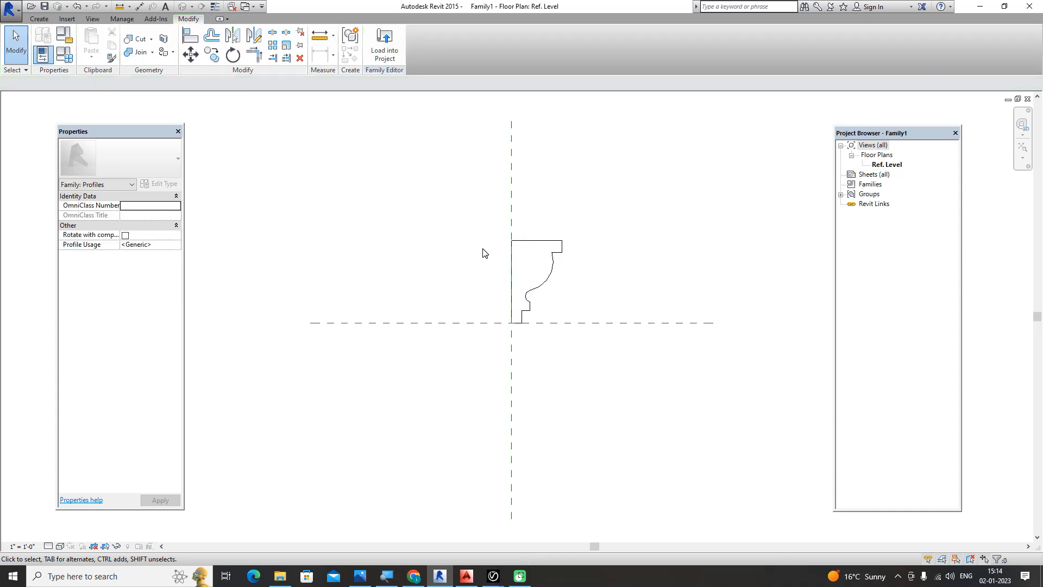
Save the profile family to the Desktop under the file name sp1.
left_click(10, 12)
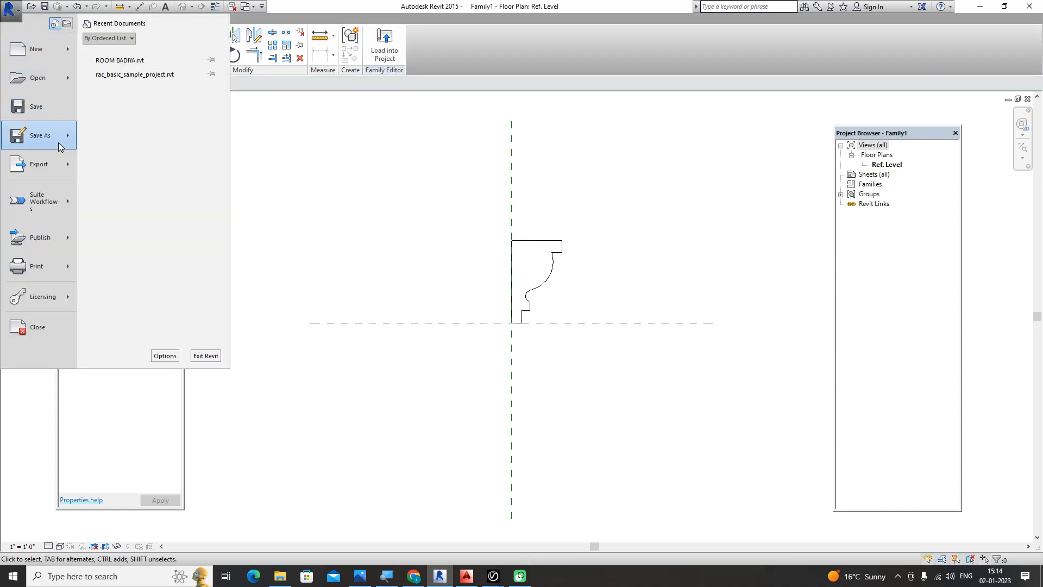
mouse_move(61, 145)
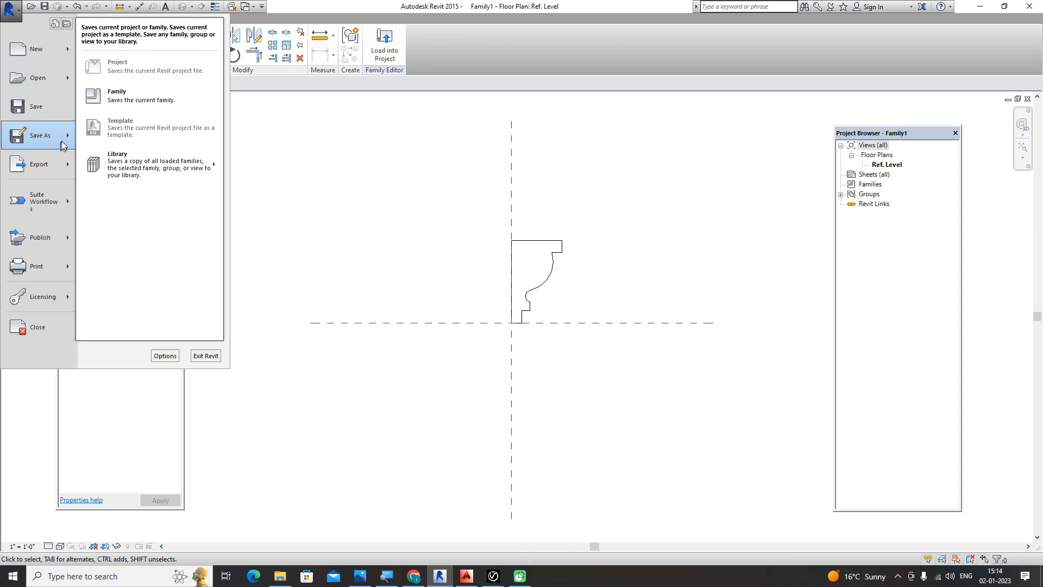
left_click(145, 103)
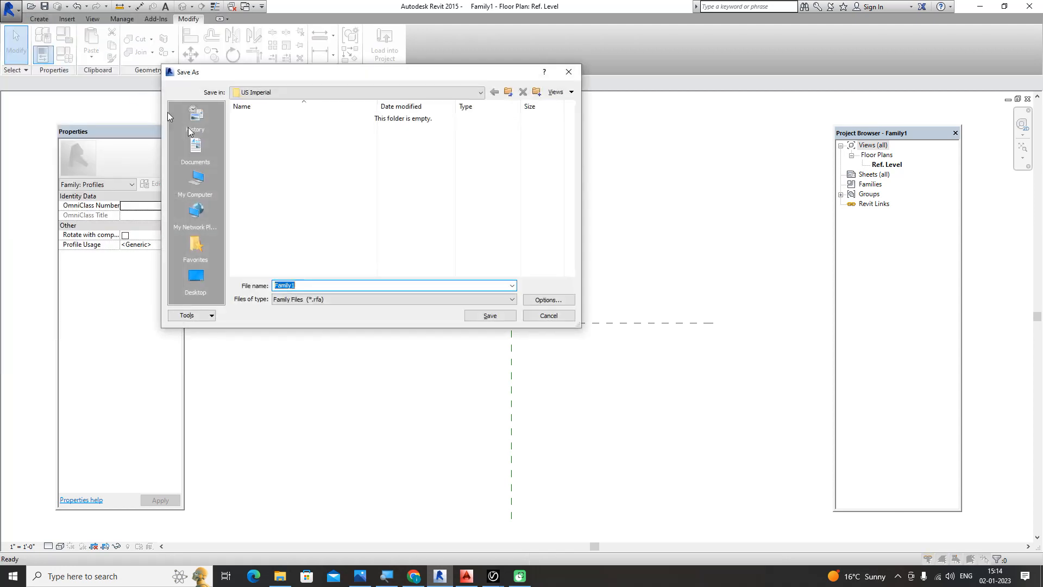
left_click(196, 276)
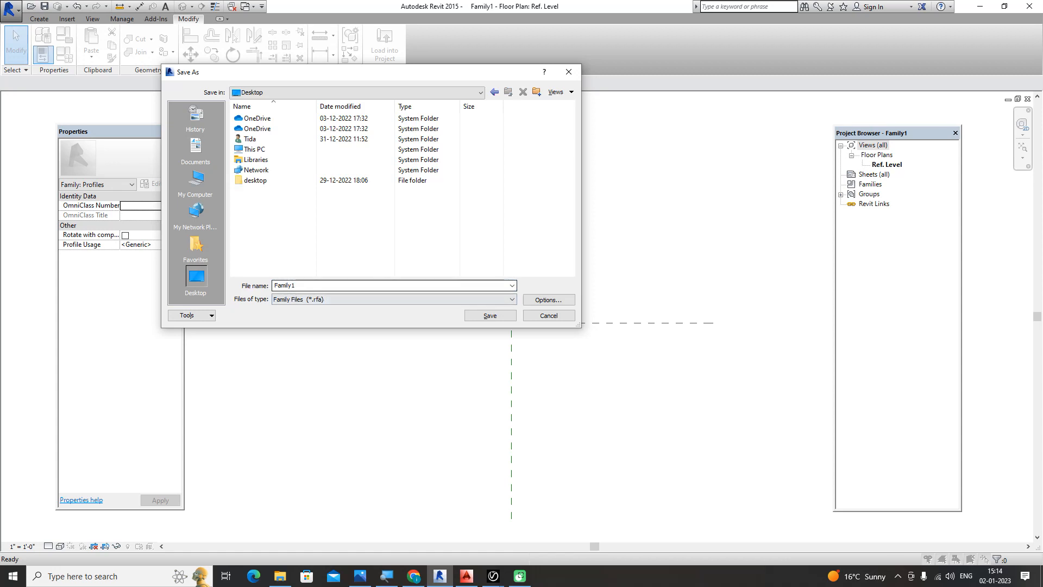
type("swee")
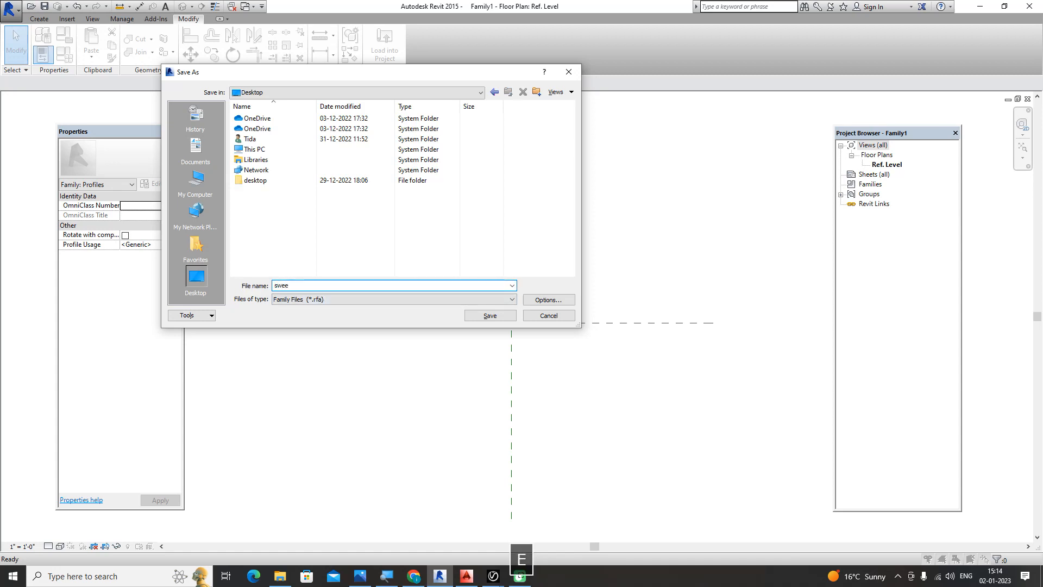
key("BackSpace")
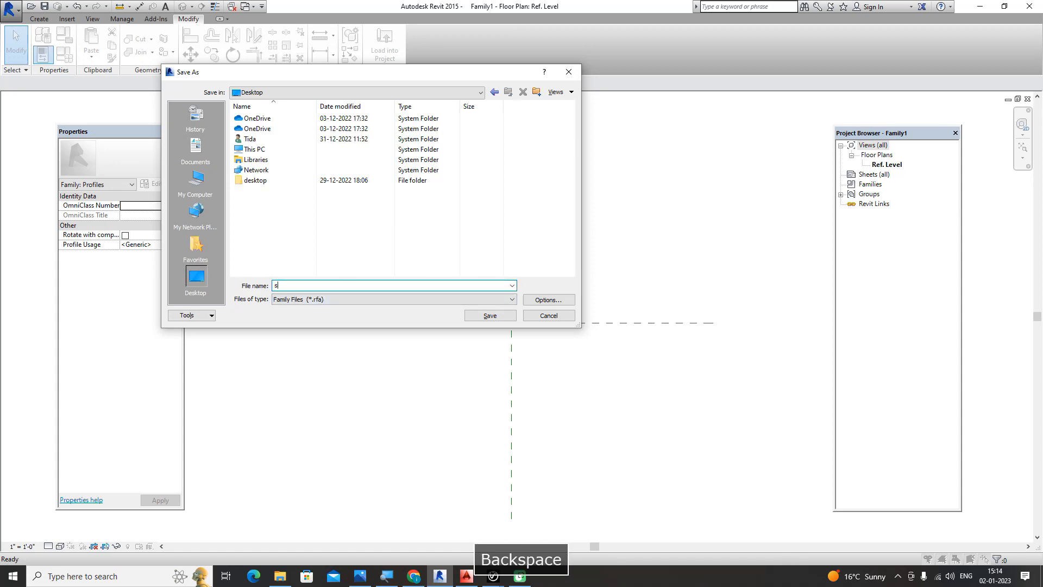
type("sp1")
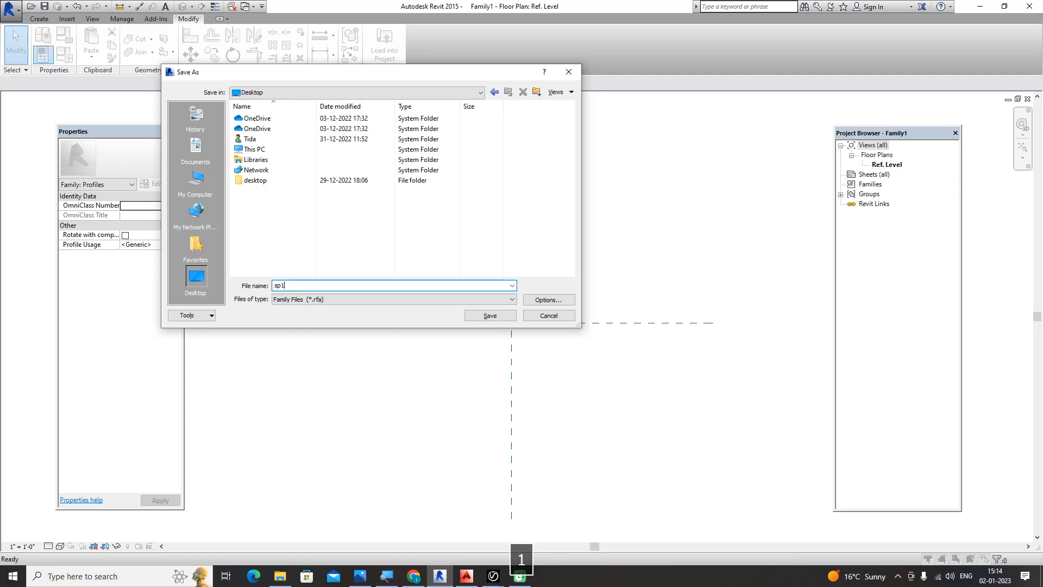
left_click(490, 316)
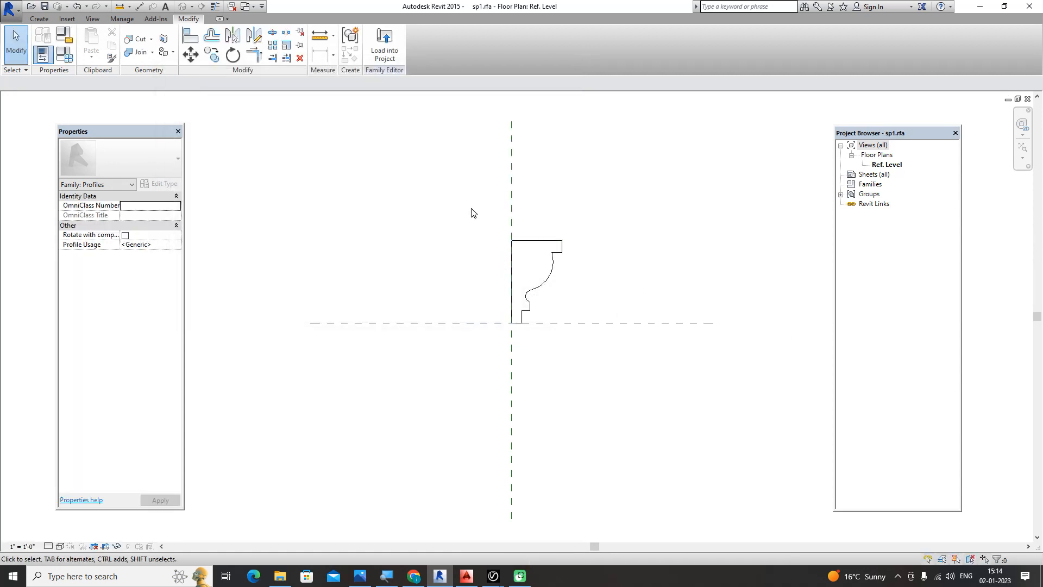
Replace the existing molding profile with a 1" radius circle centred on the intersection of the reference planes.
left_click_drag(471, 212, 570, 354)
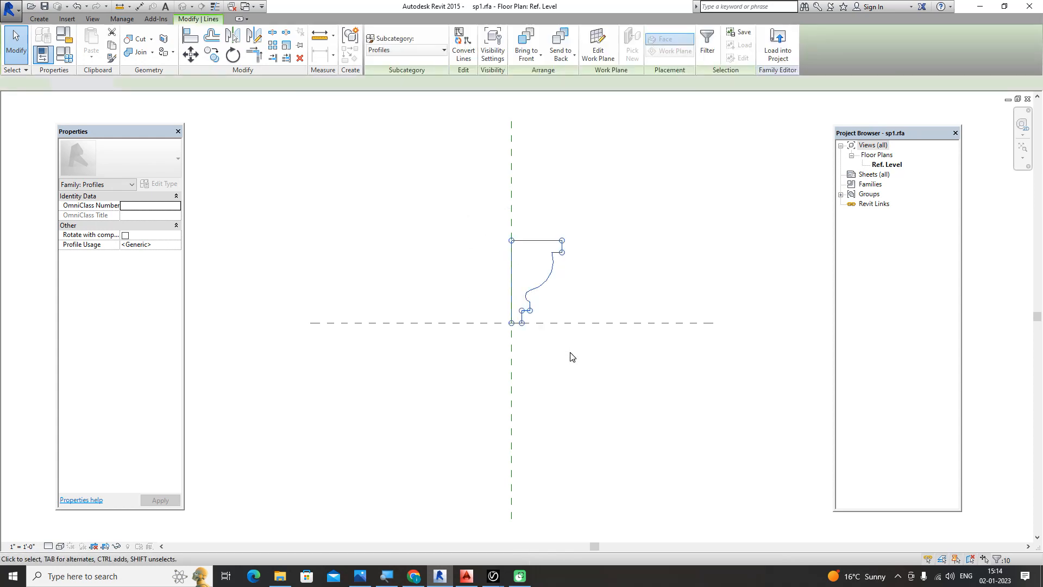
key("Delete")
left_click(41, 19)
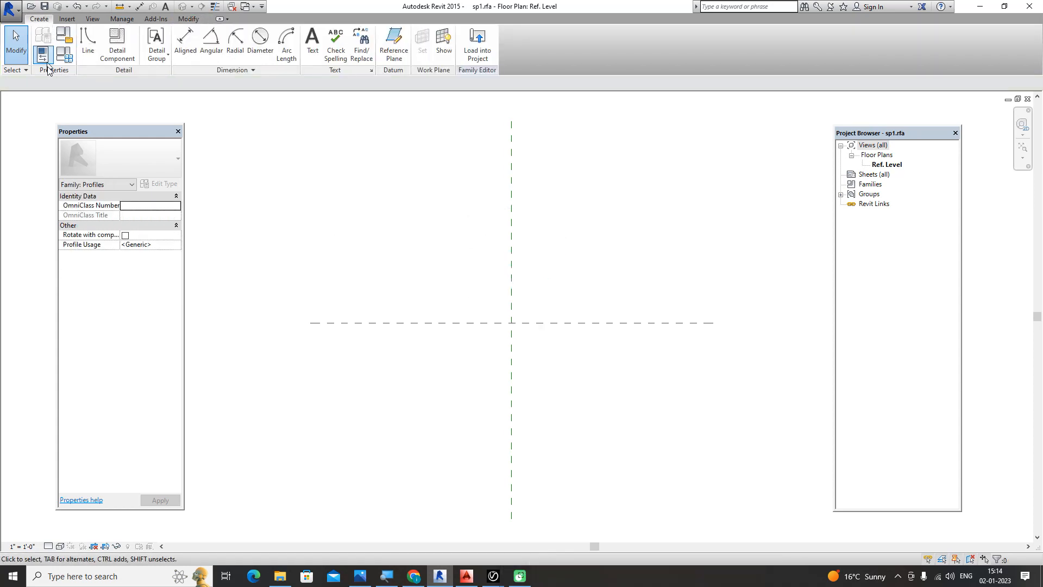
left_click(85, 57)
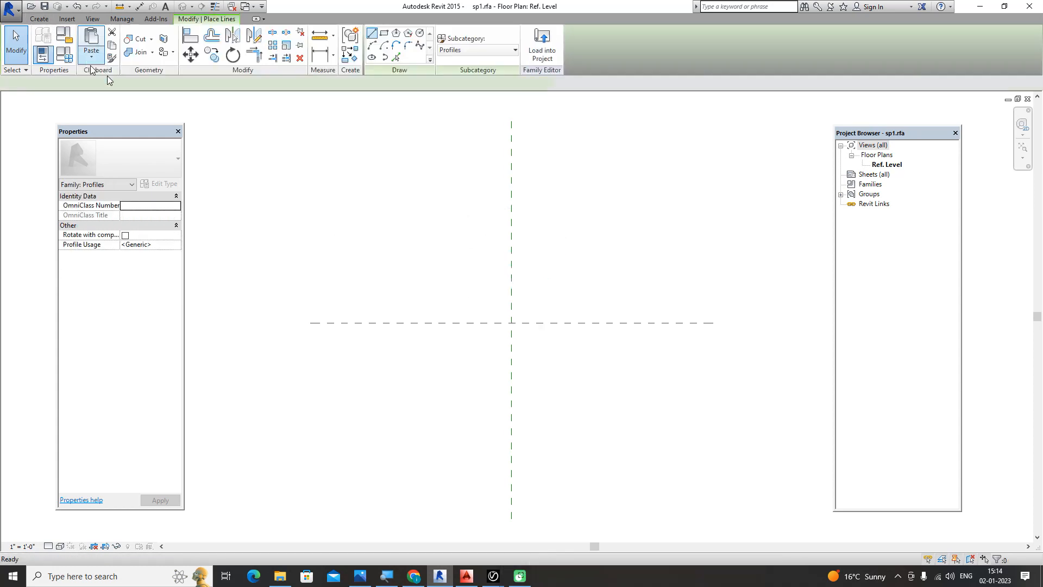
left_click(420, 34)
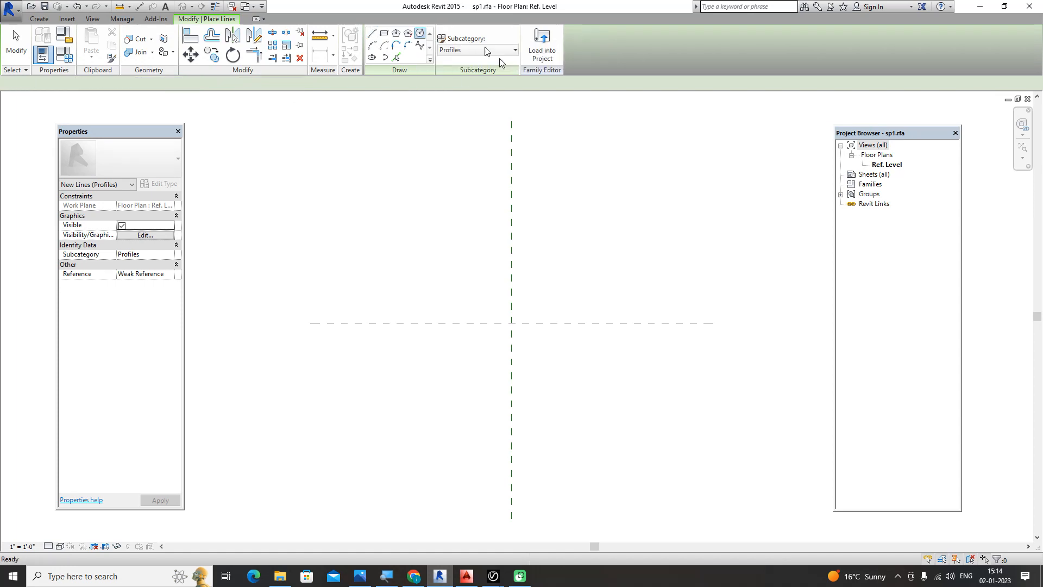
left_click(512, 322)
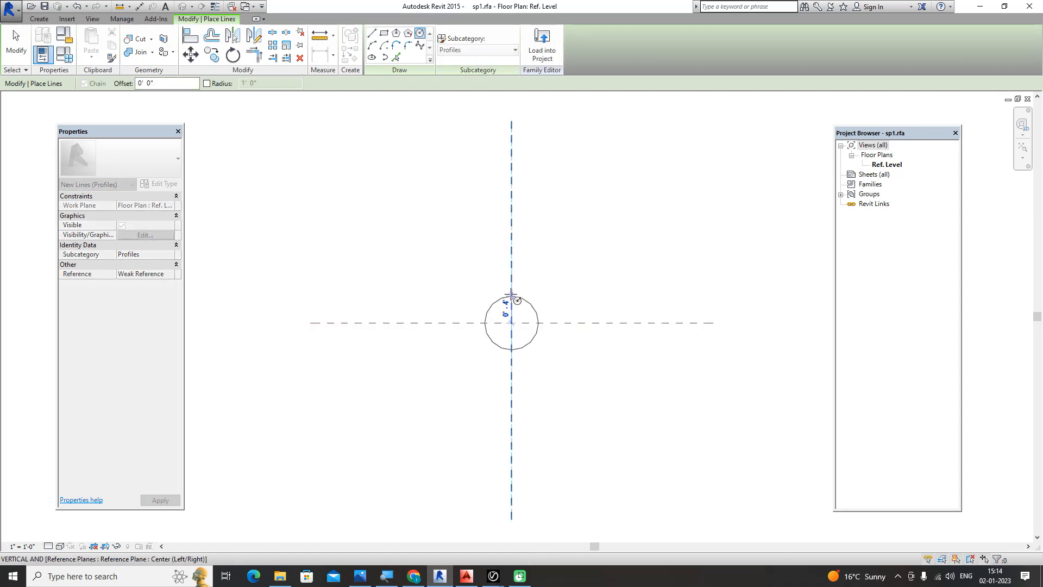
type("1")
key("Return")
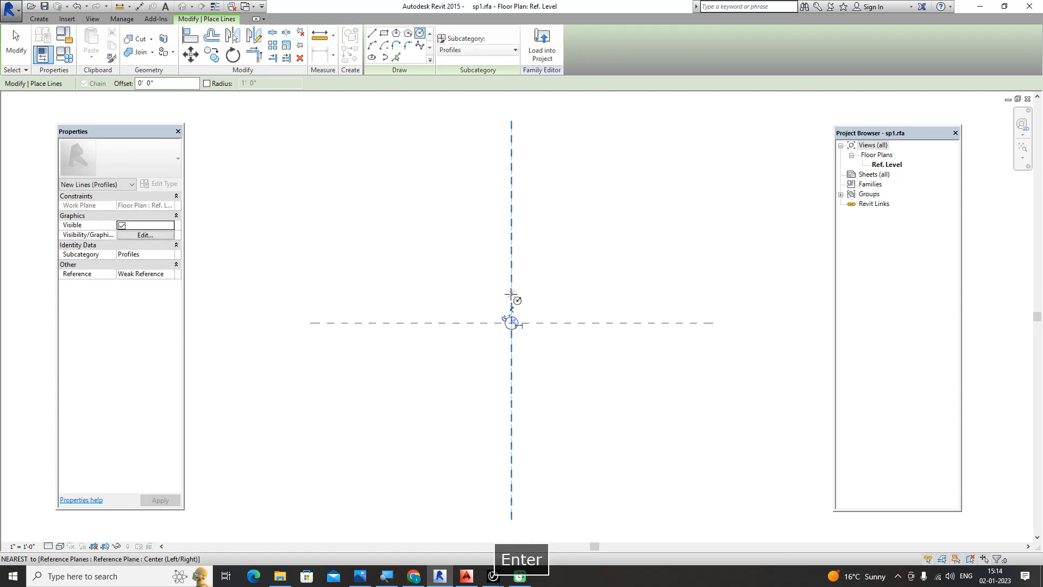
scroll(495, 349, "up", 2)
scroll(499, 340, "up", 3)
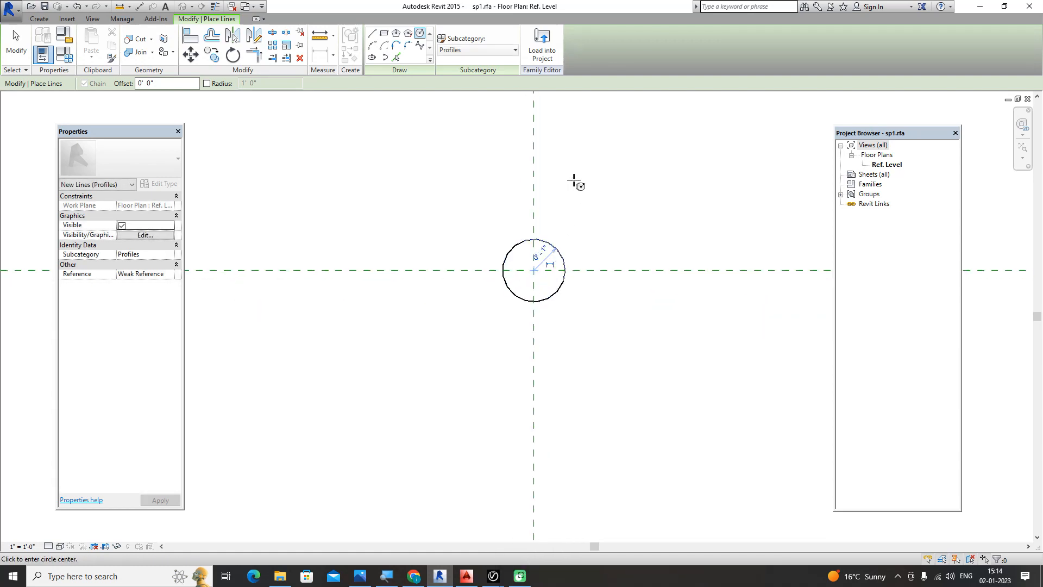
right_click(598, 194)
left_click(607, 199)
middle_click_drag(586, 257, 482, 263)
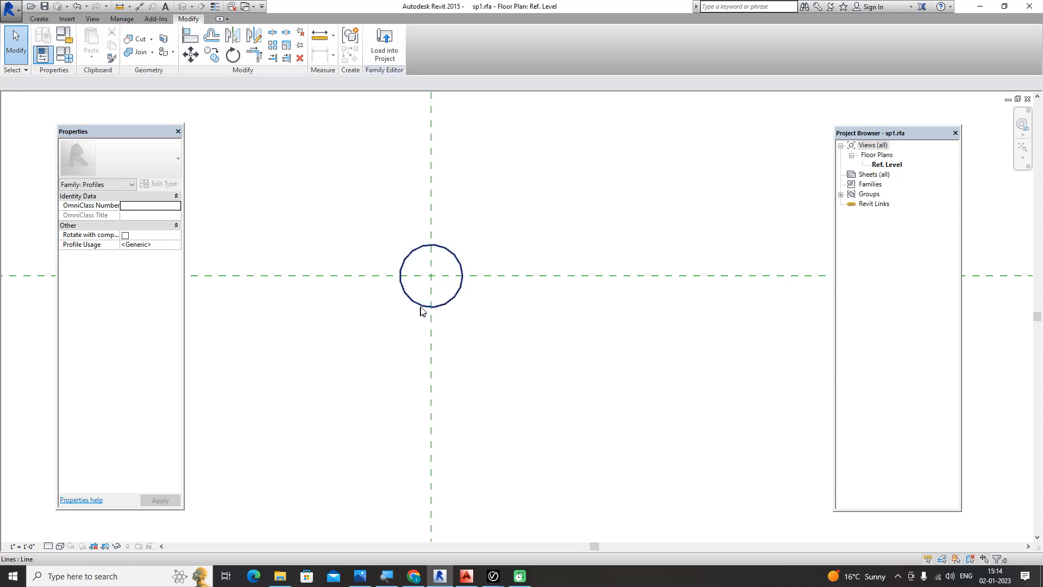
scroll(423, 305, "down", 2)
Save the circular profile as a new family file named sp2 on the Desktop.
left_click(9, 9)
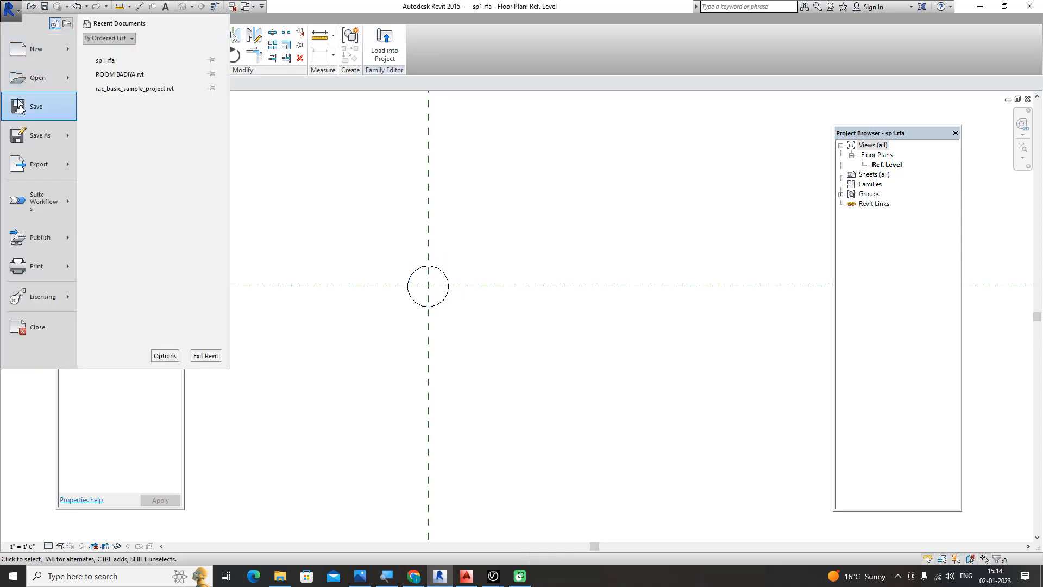
mouse_move(40, 136)
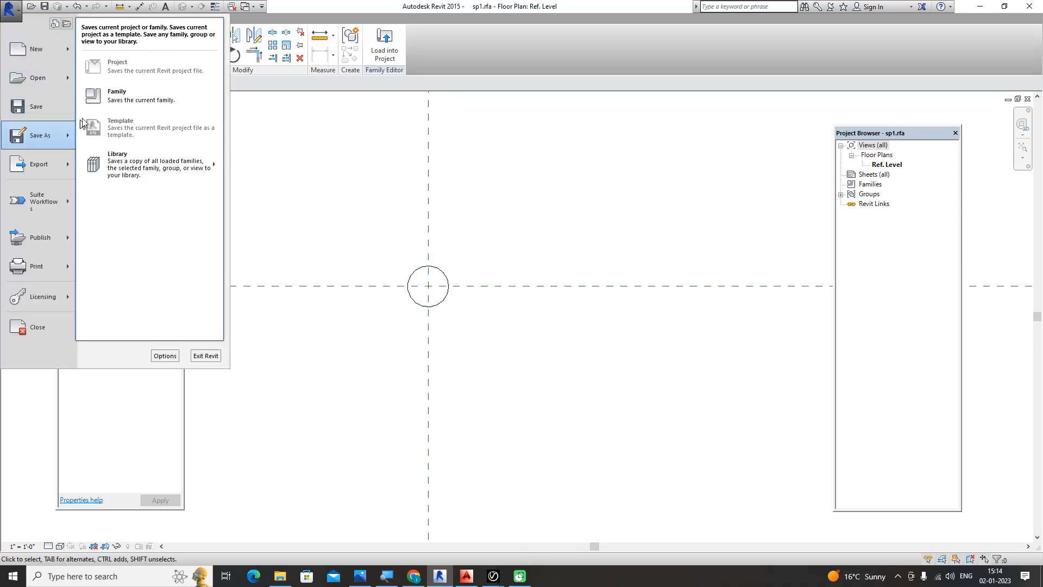
left_click(117, 111)
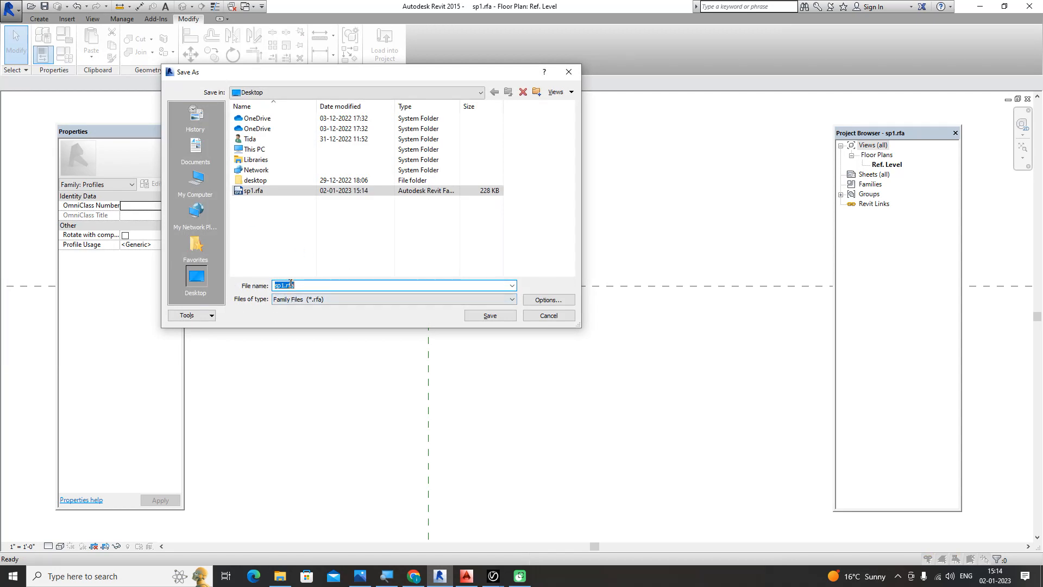
key("BackSpace")
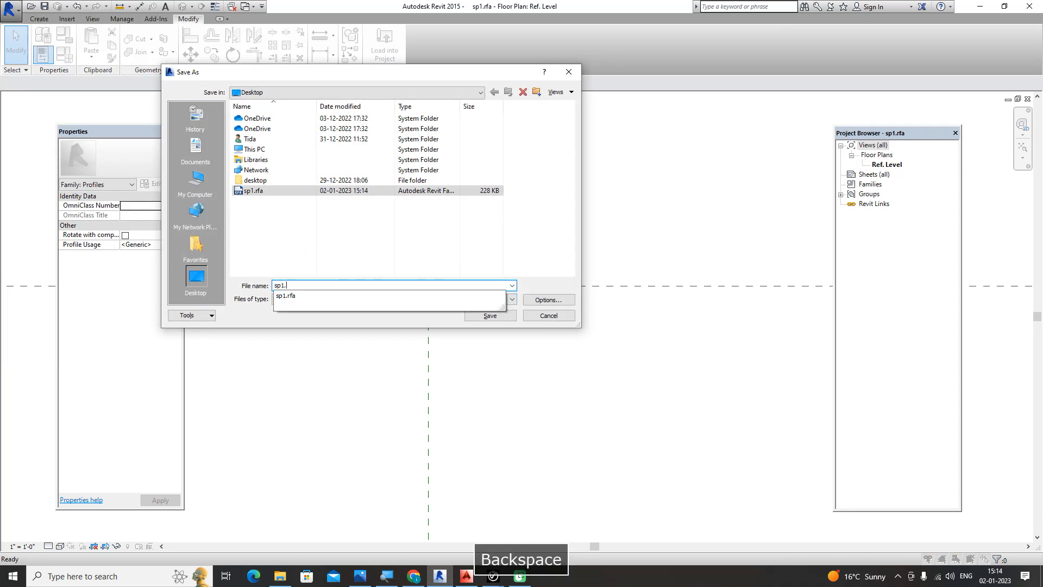
type("2")
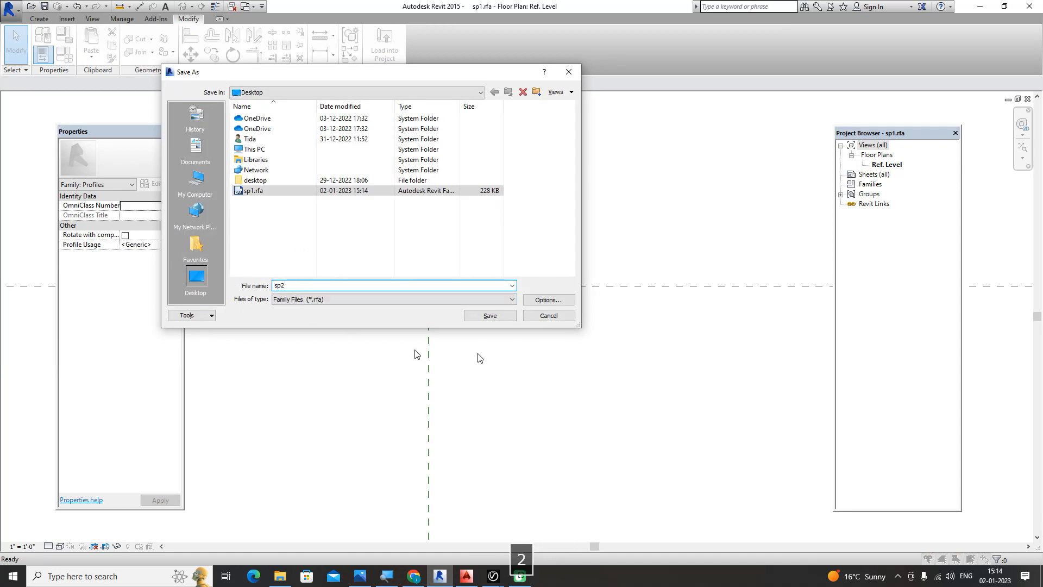
left_click(490, 315)
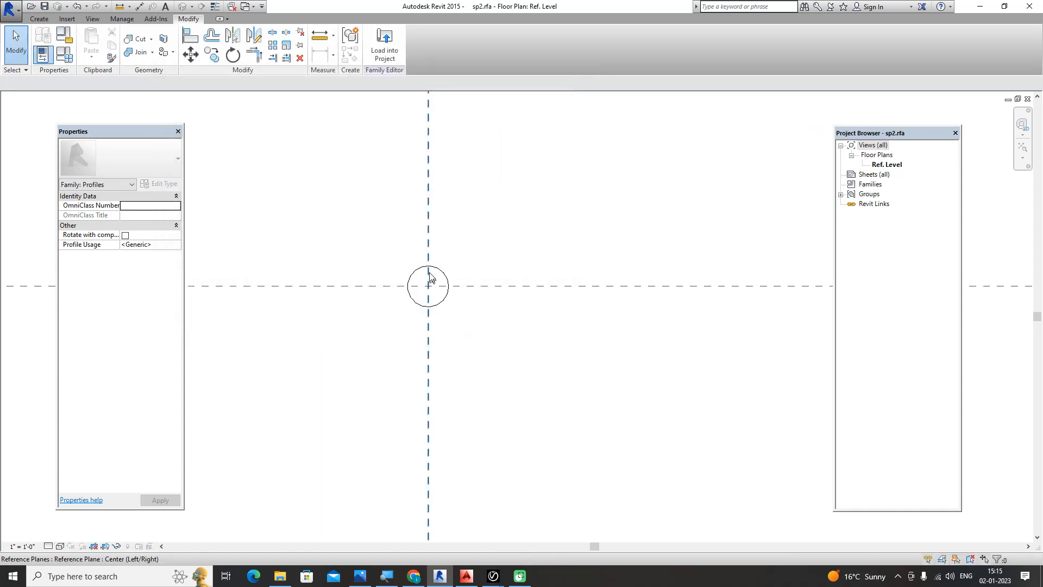
Draw a vertical diameter line across the circle along the vertical reference plane, from its top quadrant to its bottom quadrant.
left_click(433, 312)
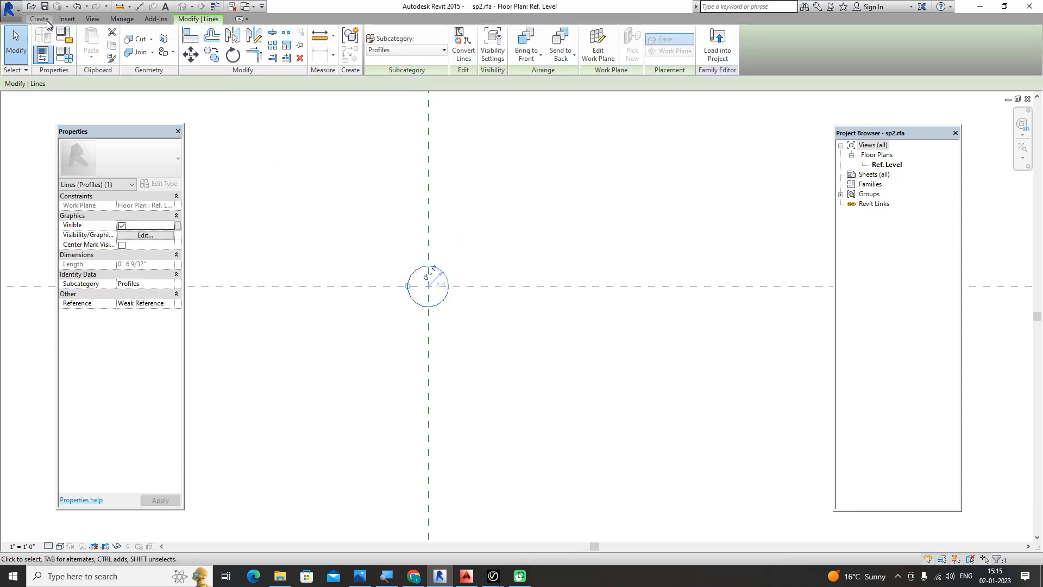
left_click(40, 19)
left_click(89, 43)
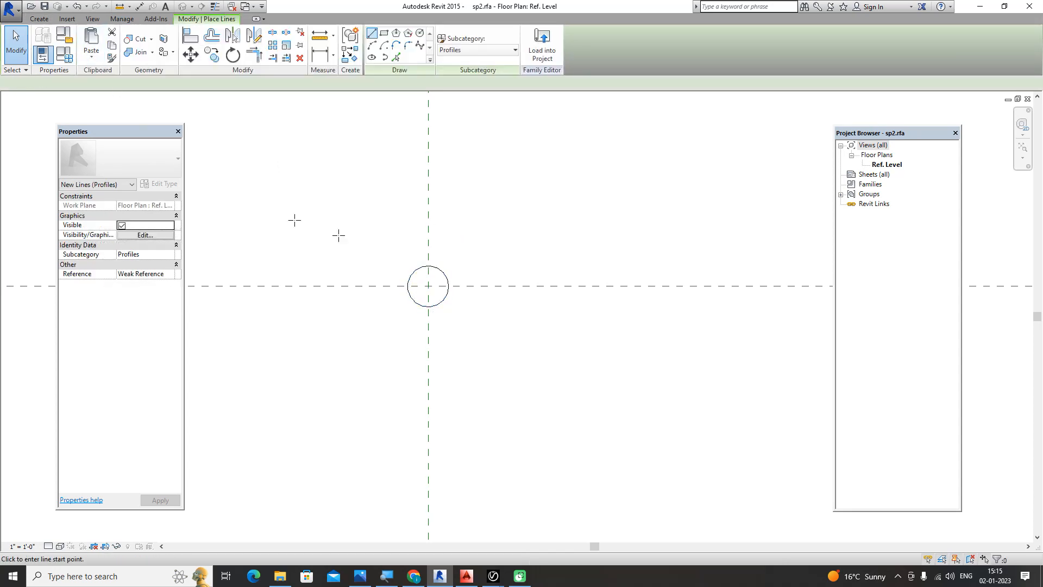
scroll(426, 268, "up", 2)
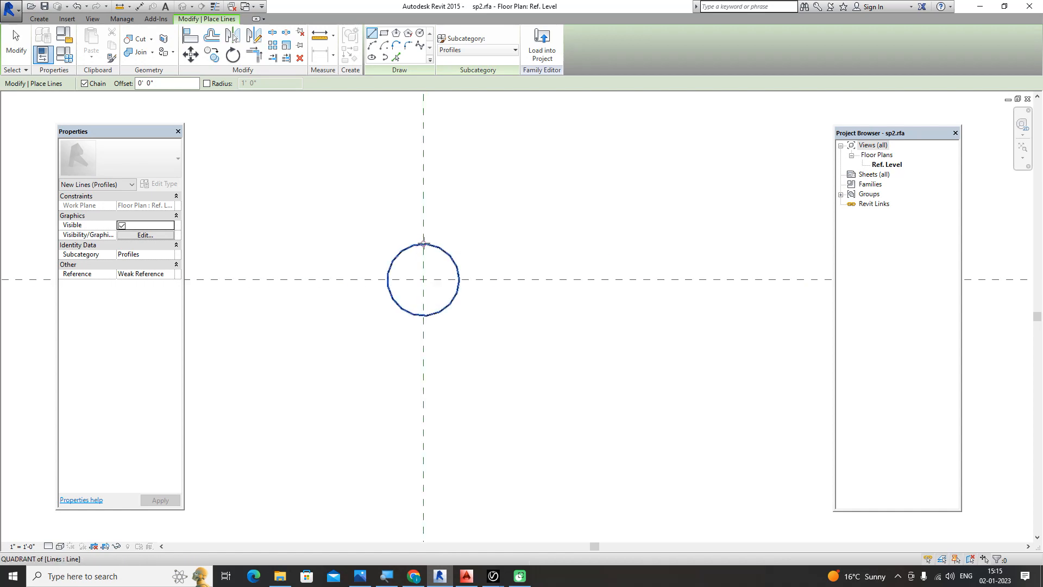
left_click(423, 244)
left_click(423, 316)
key("Escape")
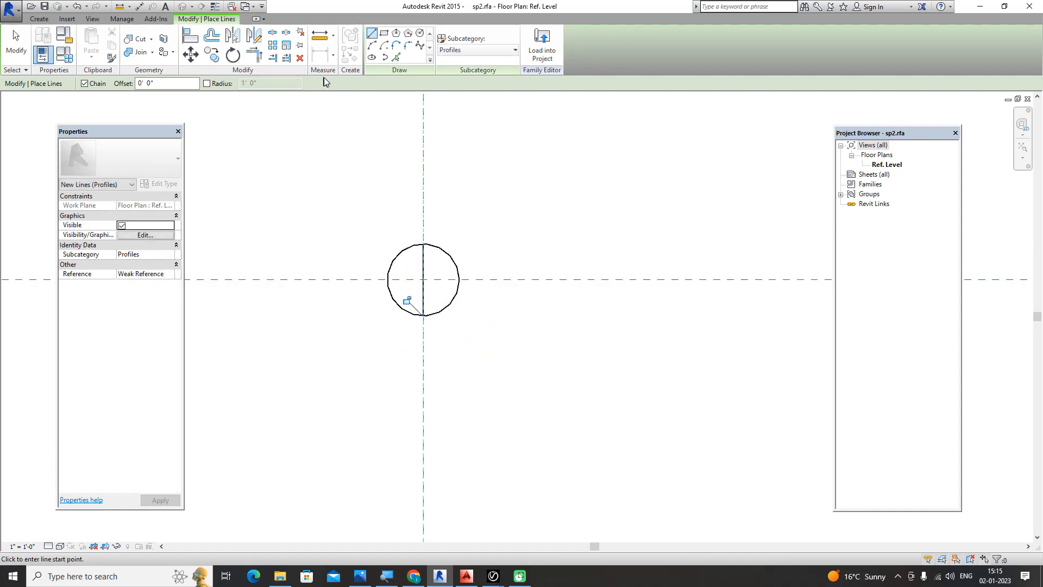
Split the circle on its left side and trim it against the diameter line, keeping only the right semicircle.
left_click(271, 34)
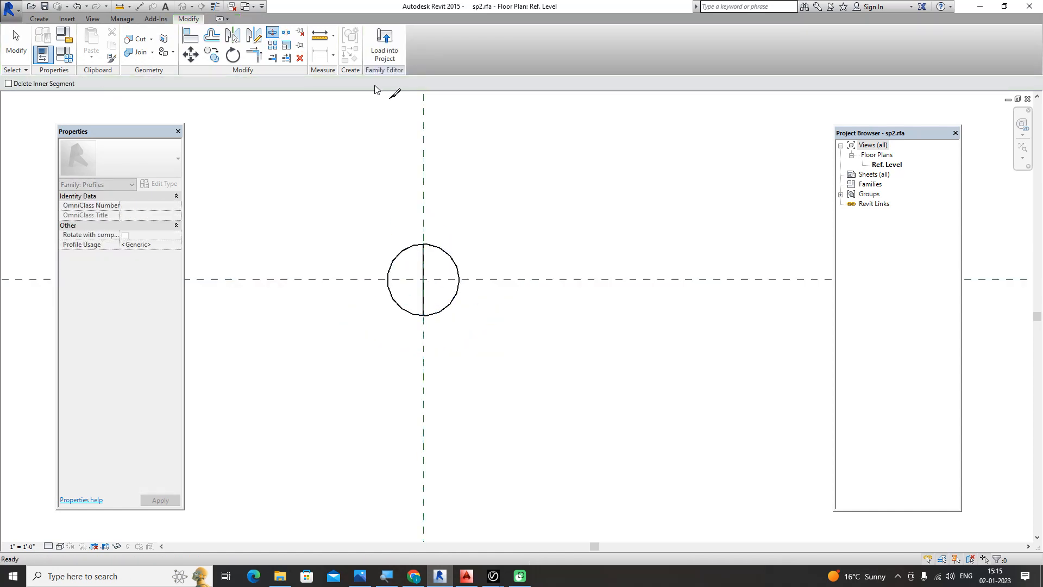
left_click(388, 273)
left_click(258, 59)
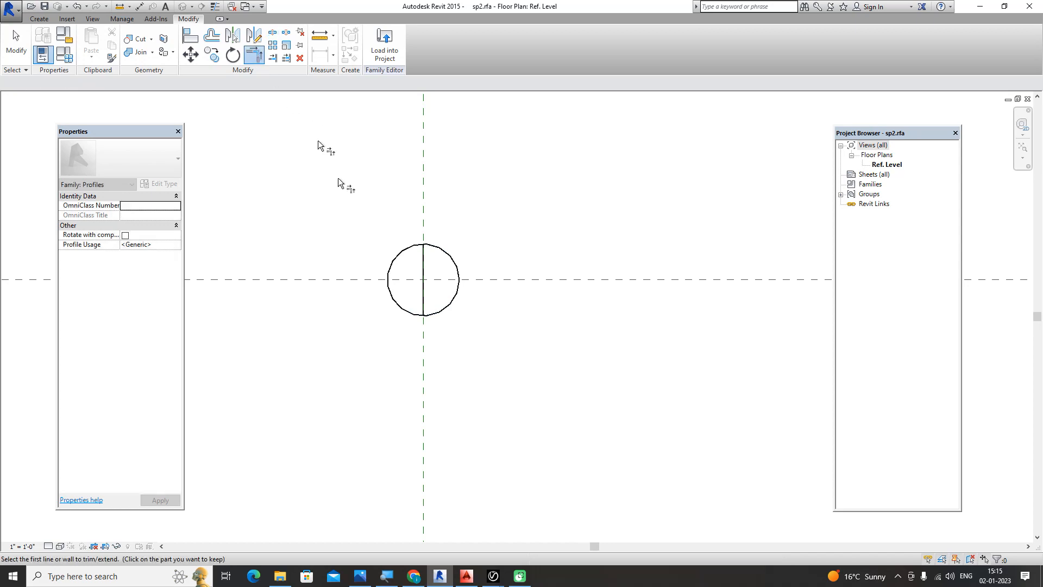
left_click(441, 251)
left_click(424, 302)
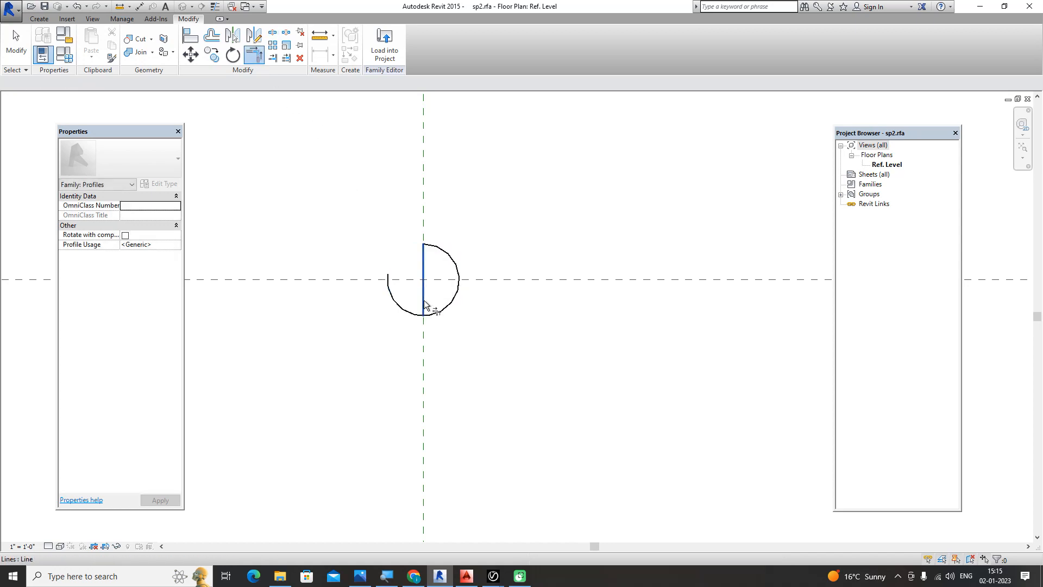
left_click(440, 317)
right_click(484, 209)
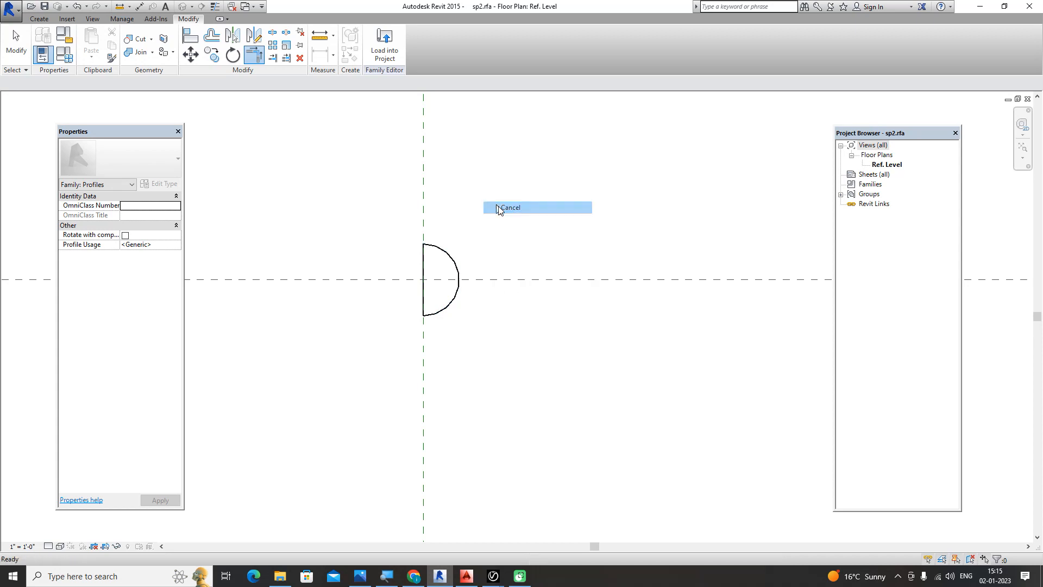
left_click(494, 208)
Save the semicircular profile as a new family file named sp3 on the Desktop.
left_click(3, 6)
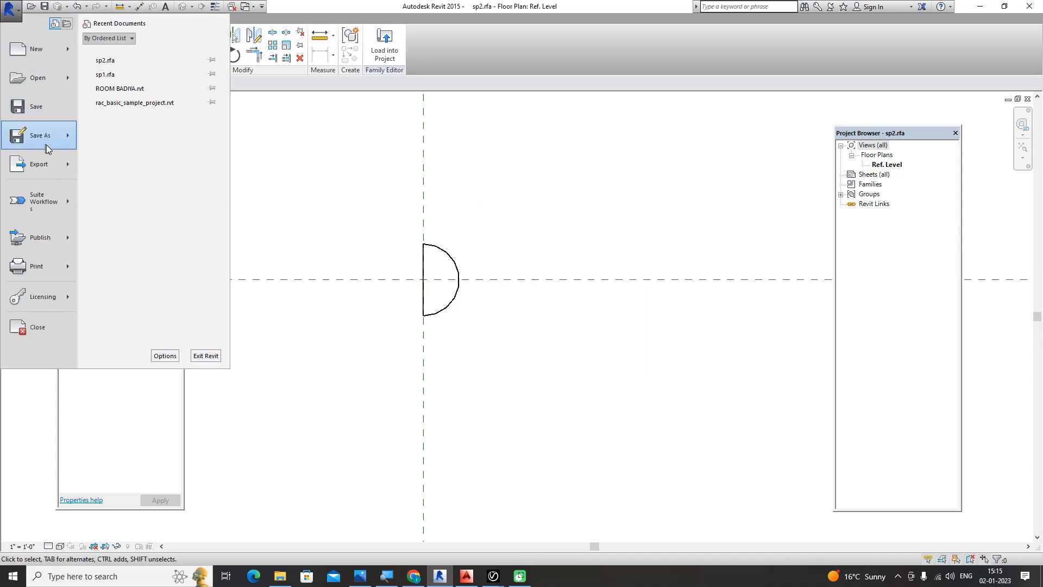
mouse_move(48, 143)
left_click(158, 96)
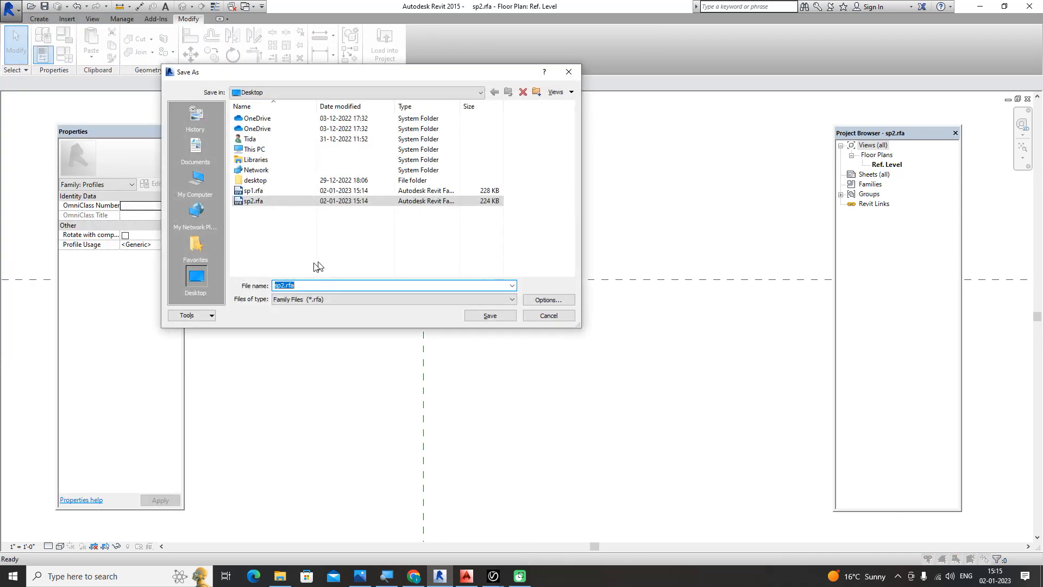
key("BackSpace")
key("BackSpace")
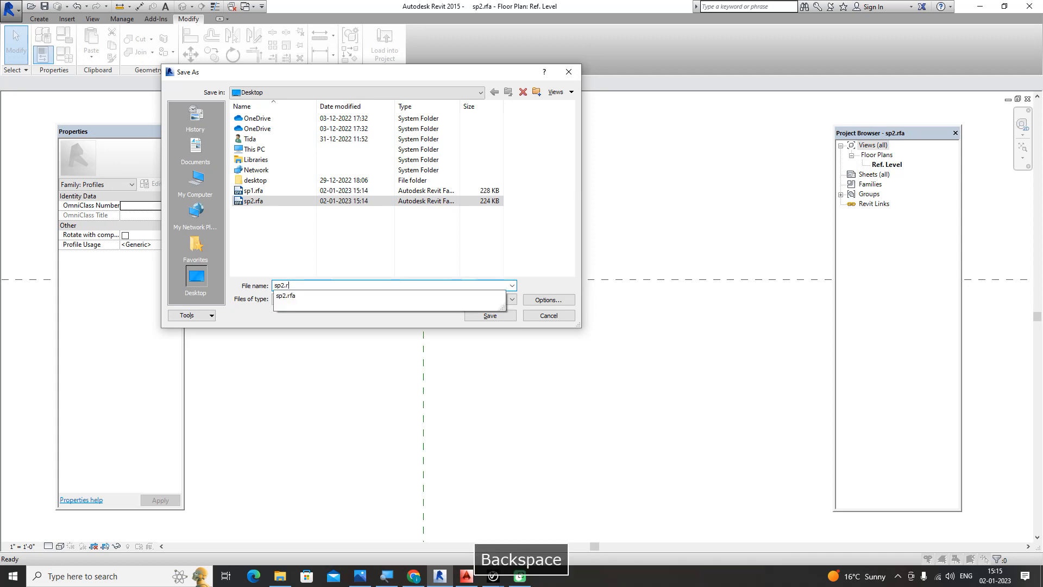
key("BackSpace")
type("3")
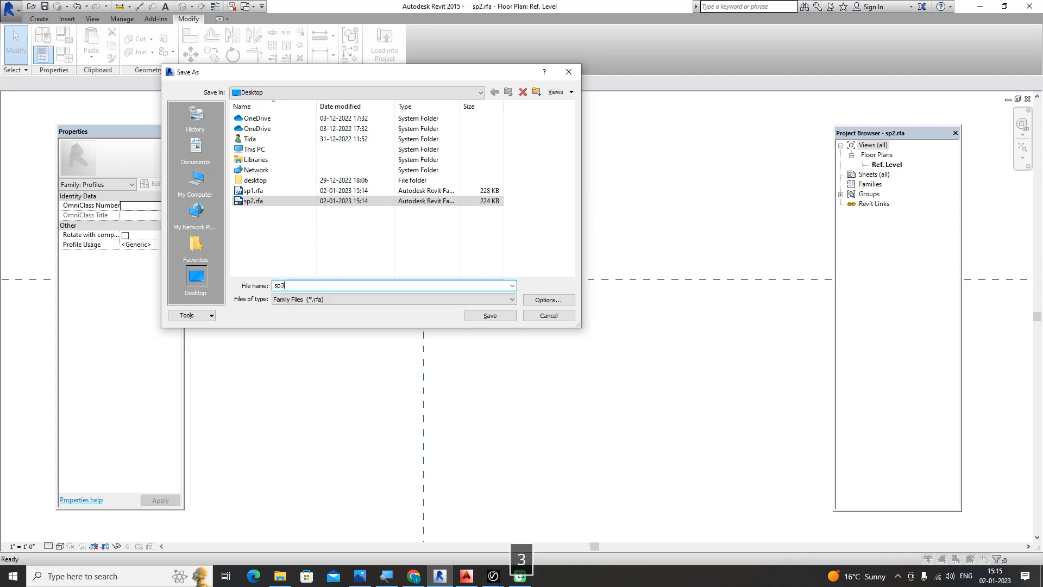
left_click(490, 318)
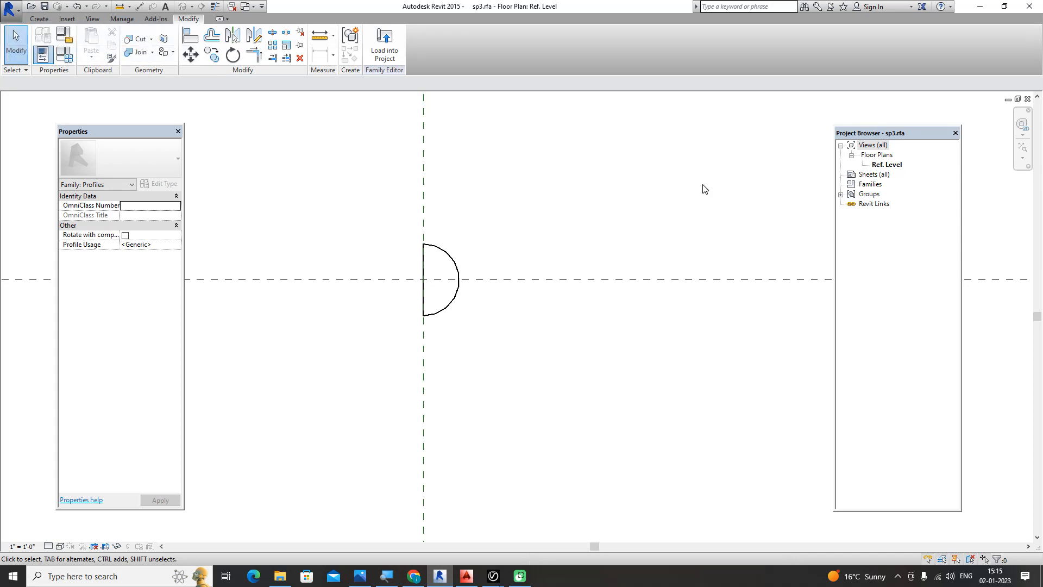
Close the profile family and delete the wall sweep from the two joined corner walls in the project's 3D view.
left_click(1027, 100)
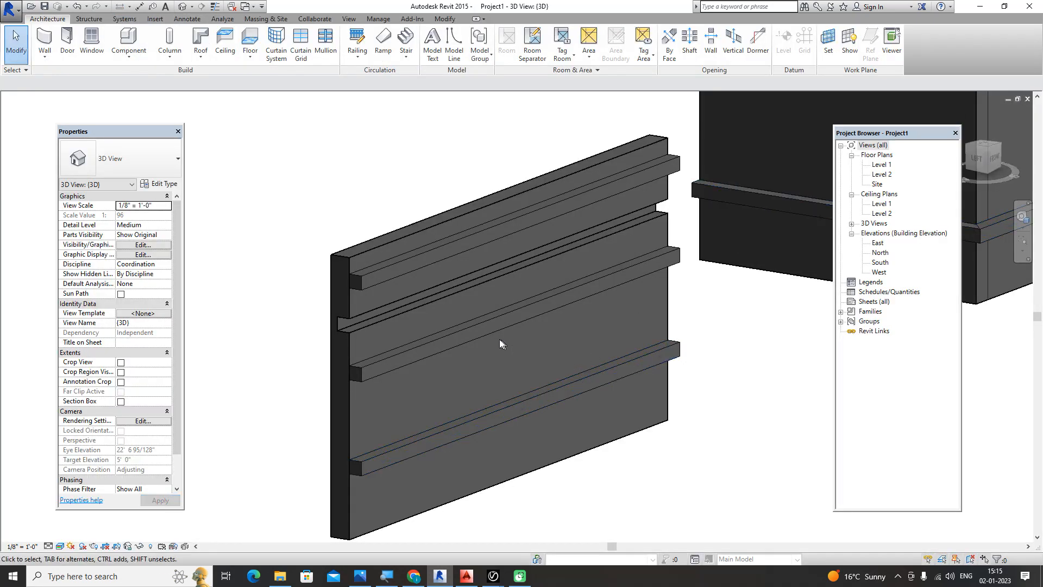
scroll(493, 330, "down", 3)
middle_click_drag(627, 307, 187, 411)
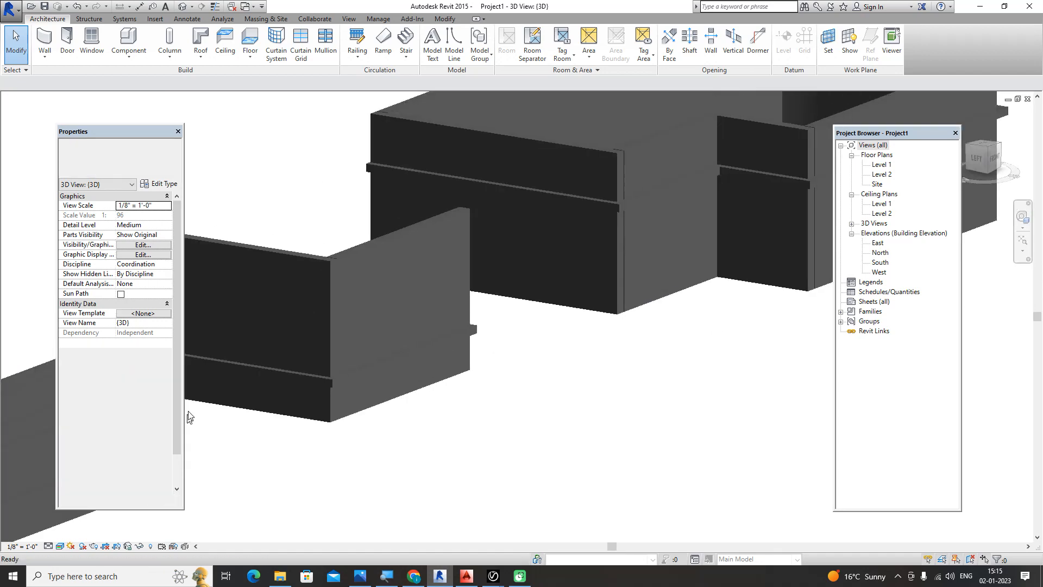
left_click(275, 369)
key("Delete")
middle_click_drag(279, 353, 516, 331)
scroll(518, 324, "up", 2)
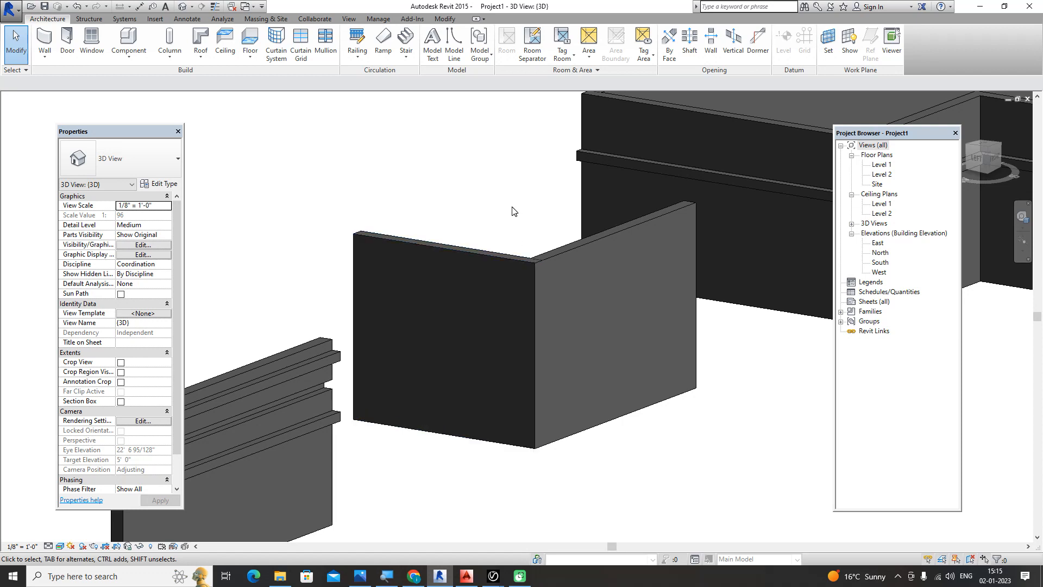
Load the profile families sp1.rfa, sp2.rfa and sp3.rfa from the Desktop into the project.
left_click(155, 18)
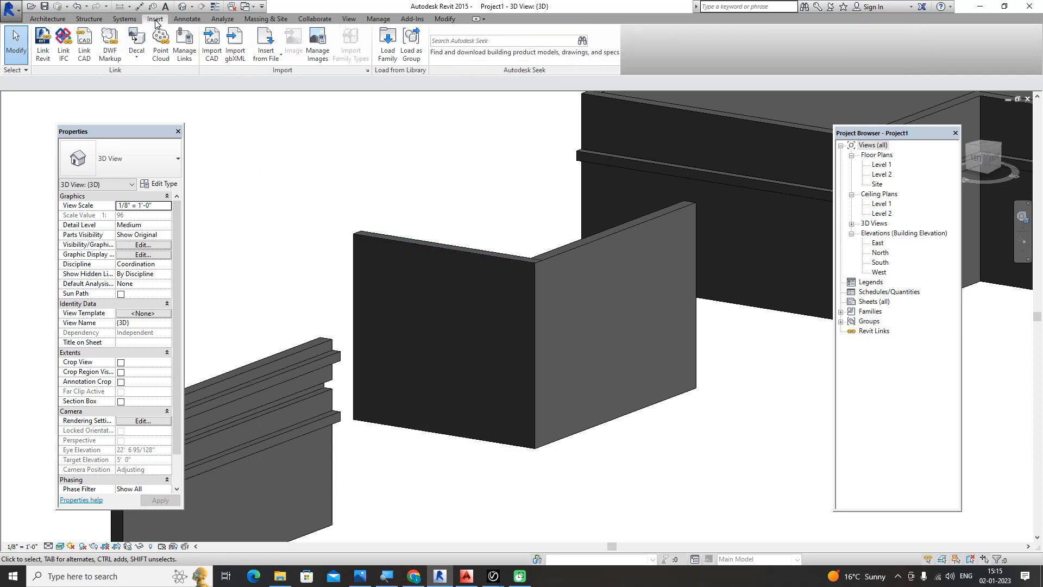
left_click(388, 53)
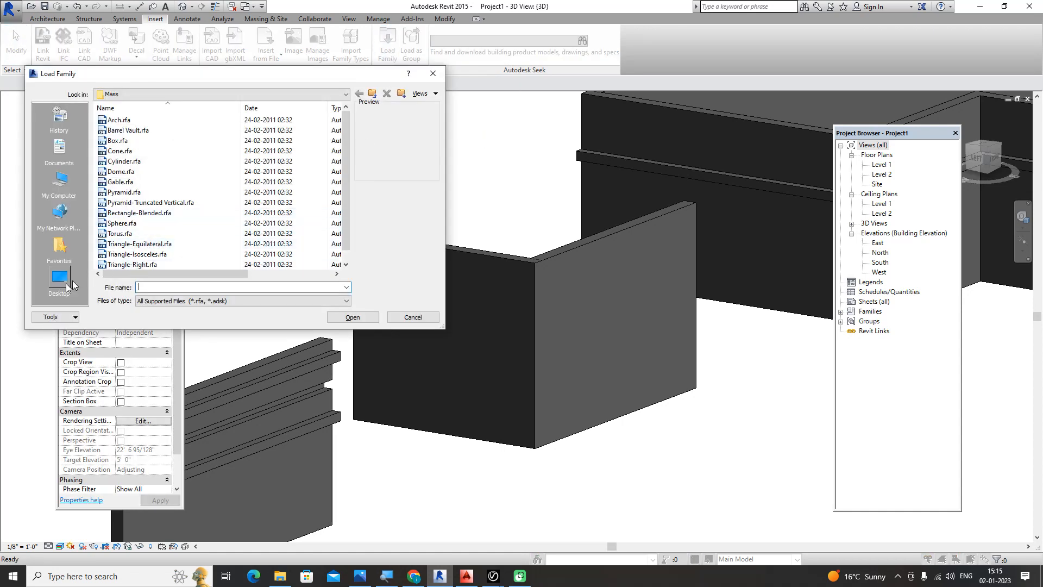
left_click(59, 278)
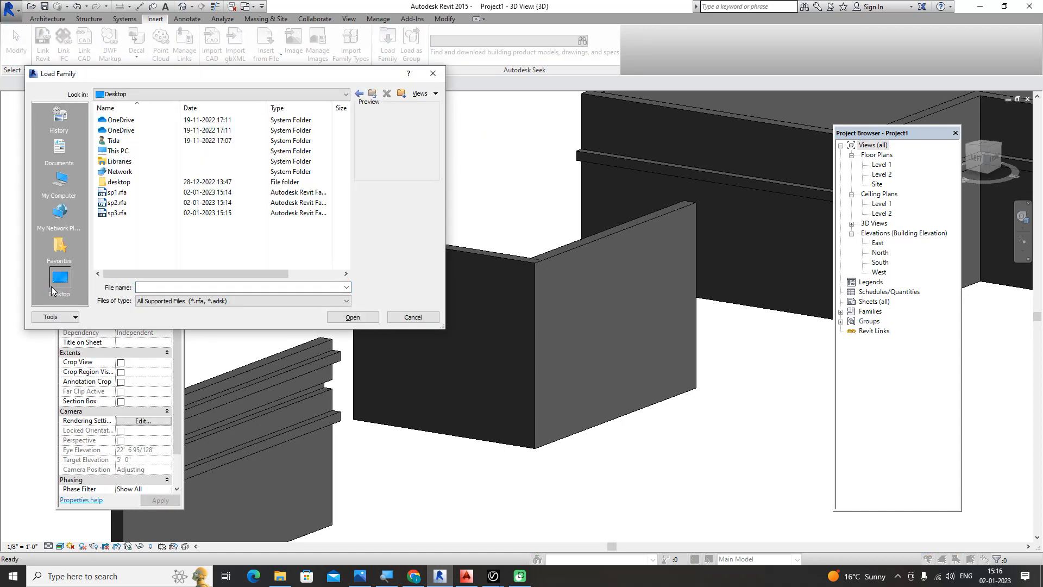
left_click(126, 192)
left_click(128, 202, "ctrl")
left_click(130, 213, "ctrl")
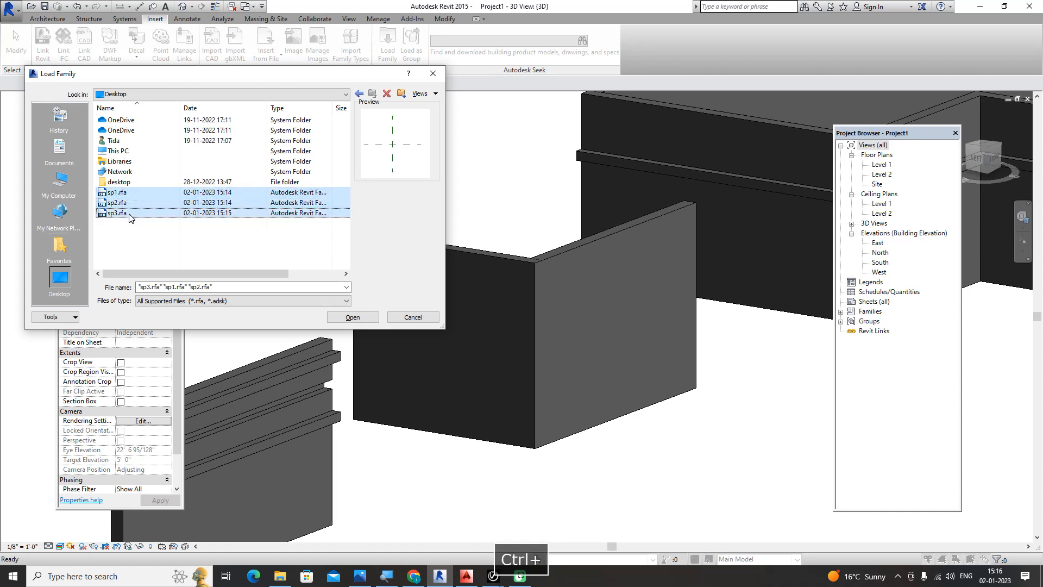
left_click(348, 317)
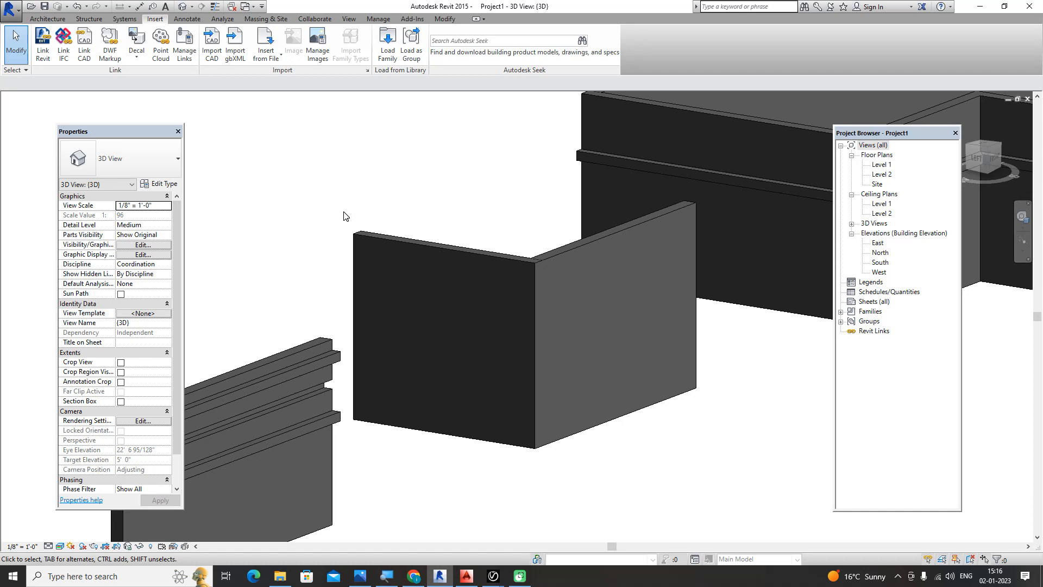
Duplicate the Cornice wall sweep type as np1 and set its profile to sp1 : sp1.
left_click(32, 20)
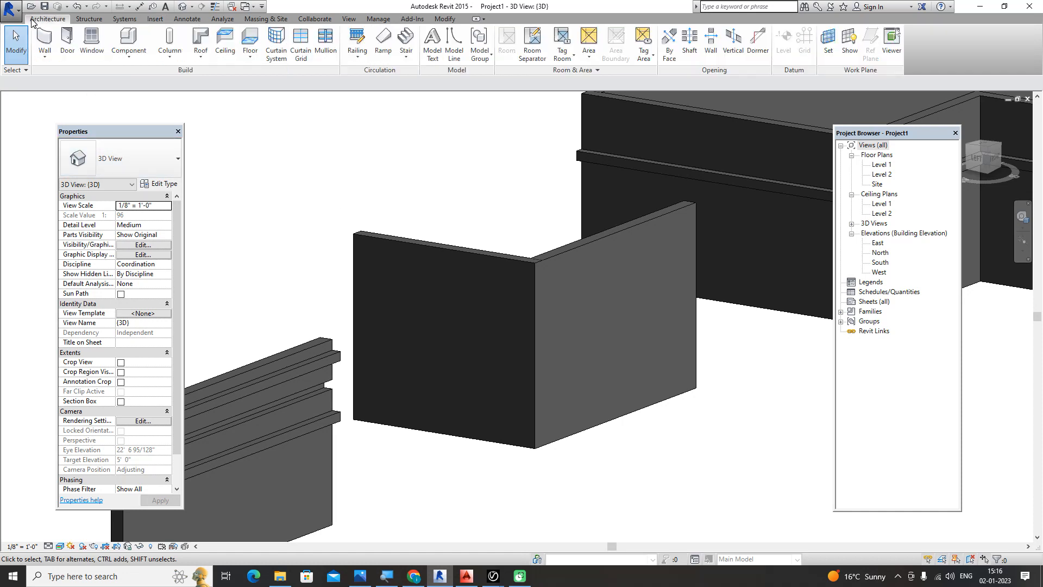
left_click(36, 60)
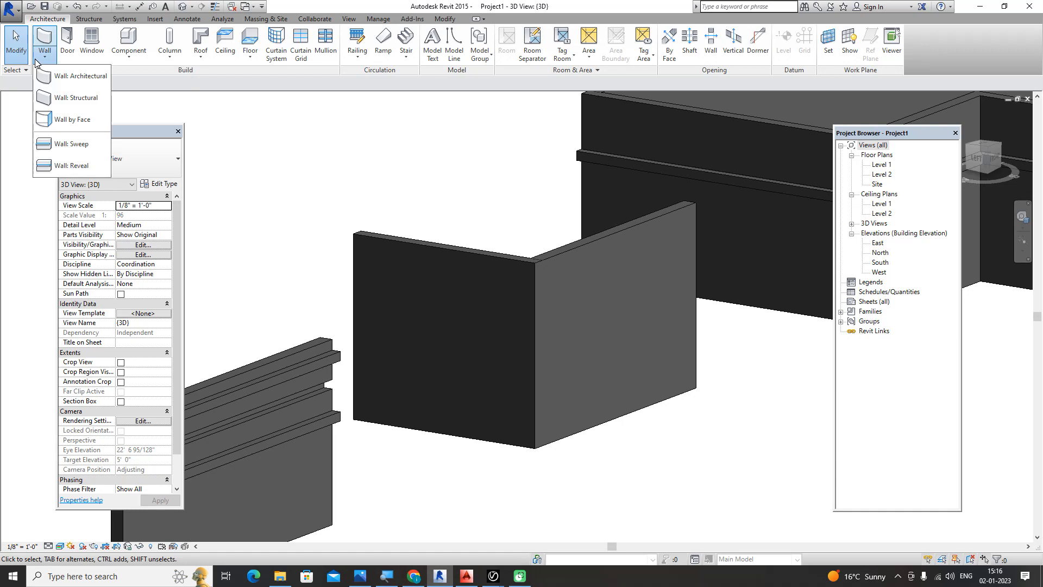
left_click(64, 144)
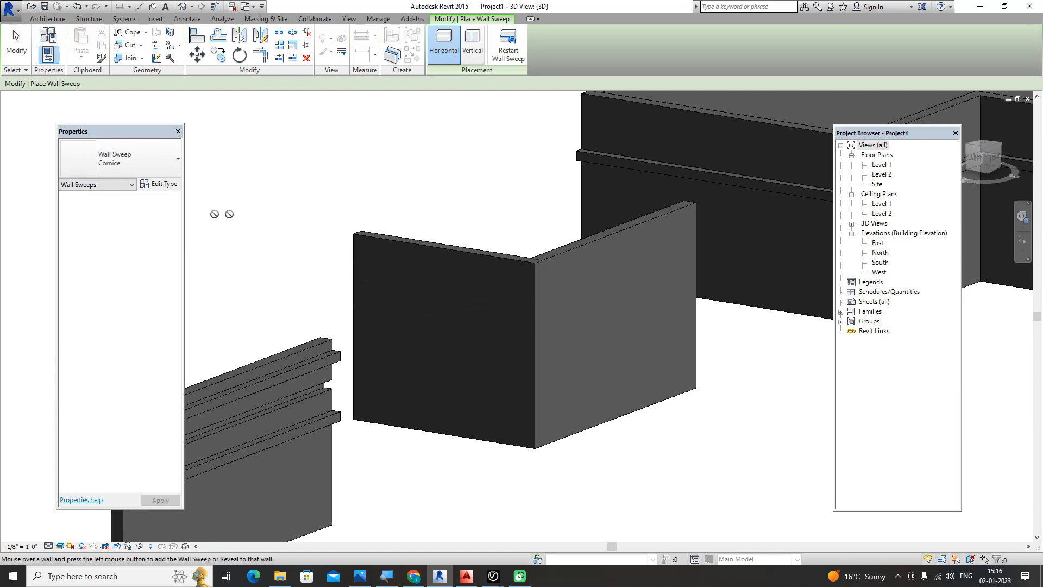
left_click(162, 186)
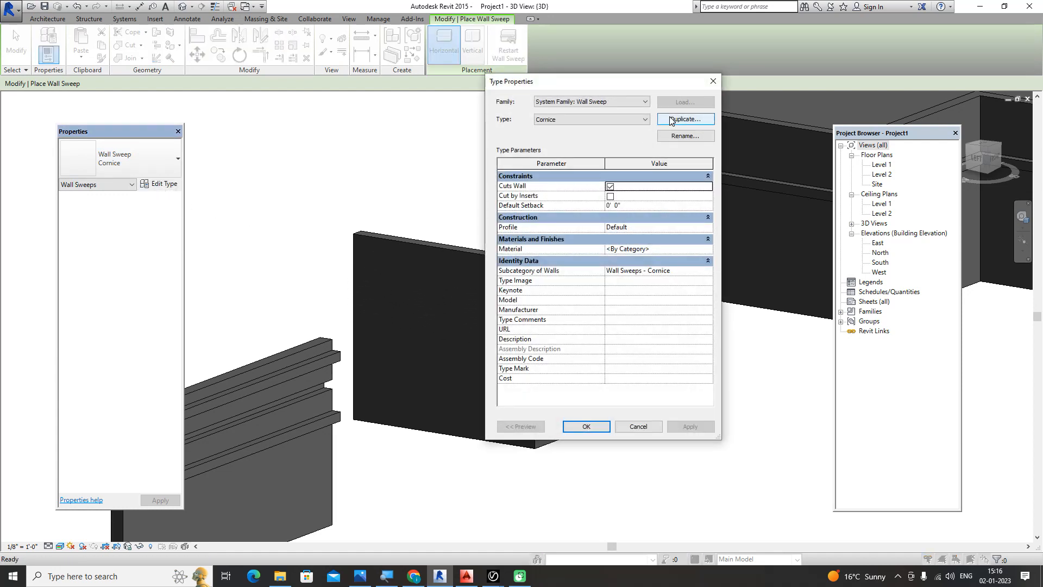
left_click(676, 119)
type("np1")
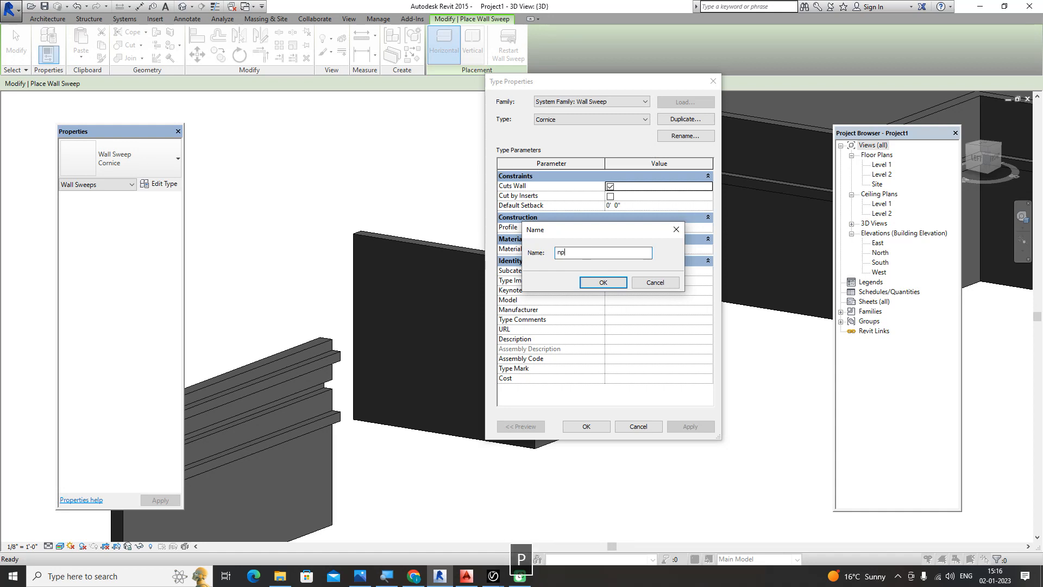
left_click(603, 283)
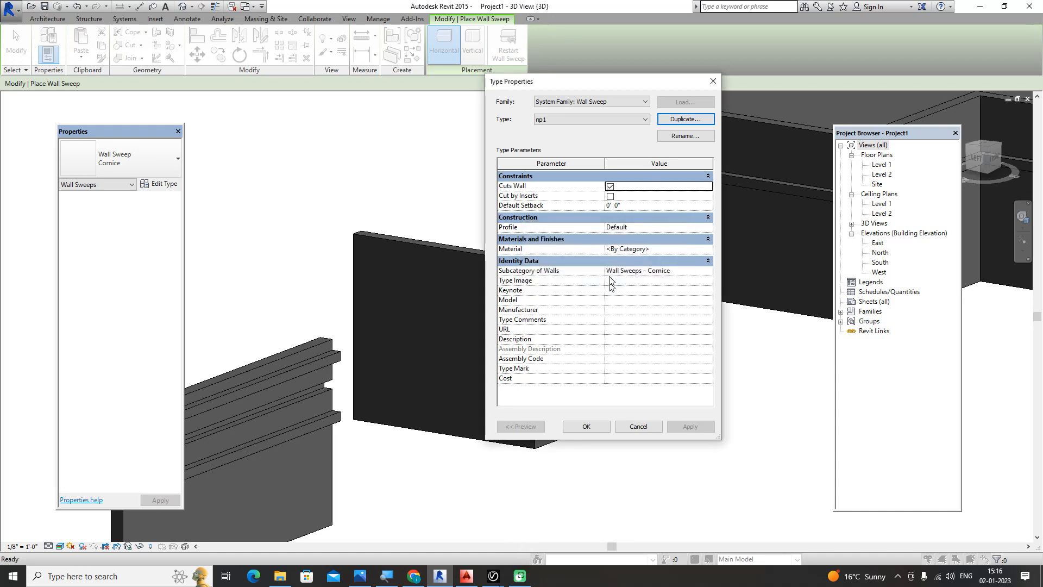
left_click(709, 230)
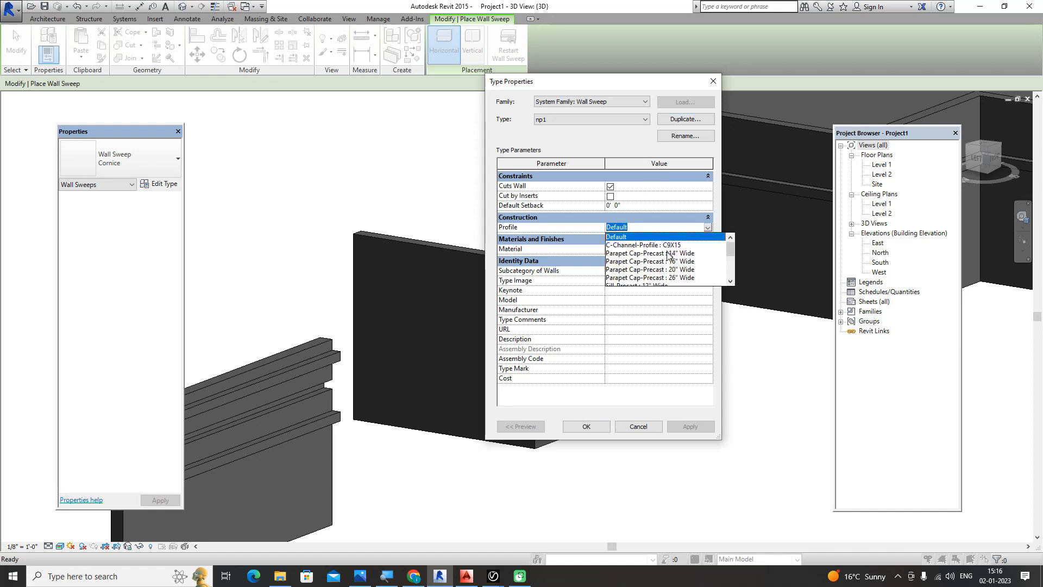
scroll(667, 261, "down", 2)
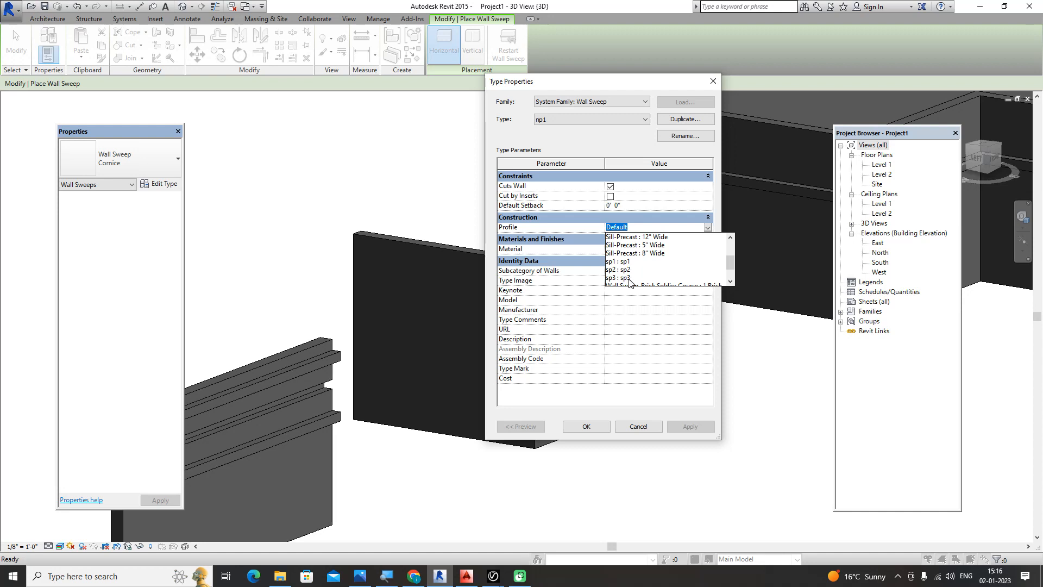
left_click(623, 262)
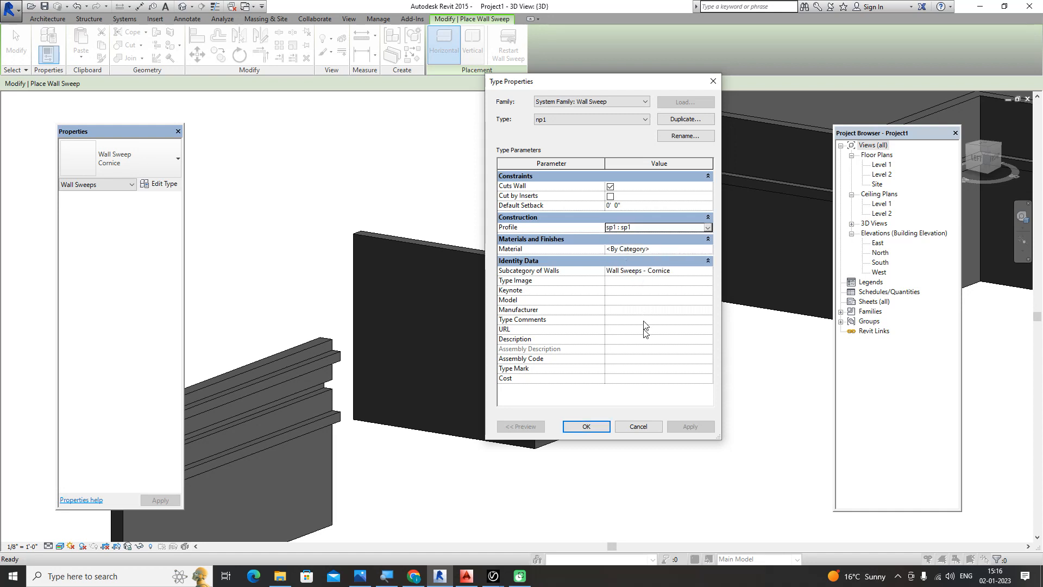
left_click(594, 431)
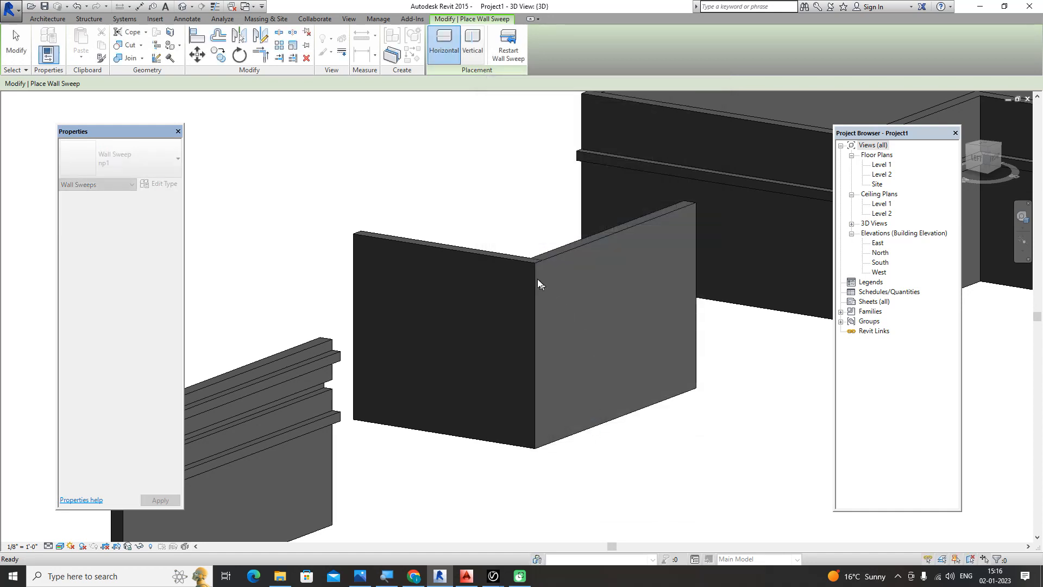
Place a horizontal np1 wall sweep along the top edge of the outer faces of both joined corner walls.
scroll(520, 288, "up", 3)
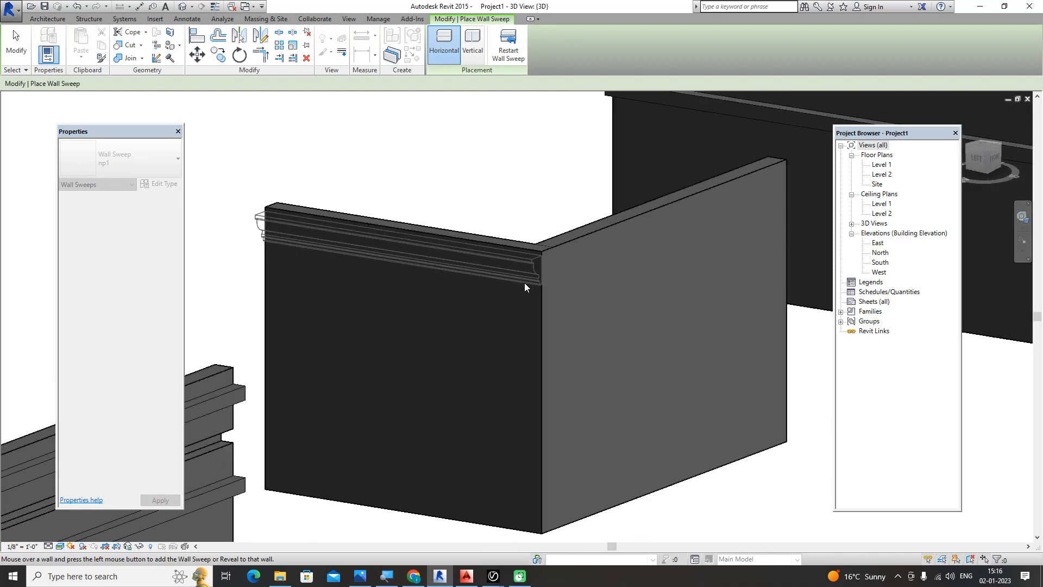
left_click(525, 278)
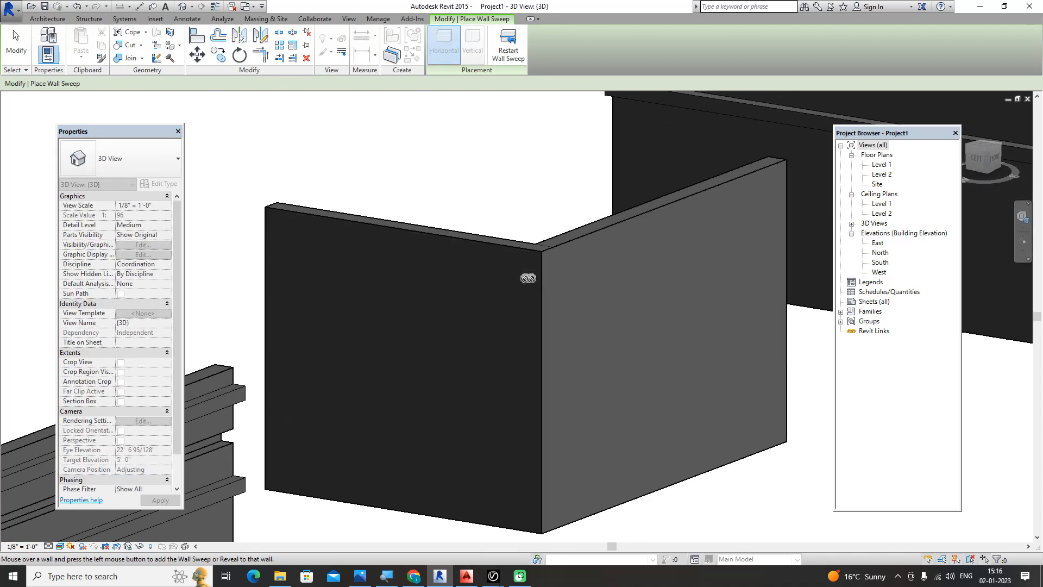
left_click(585, 262)
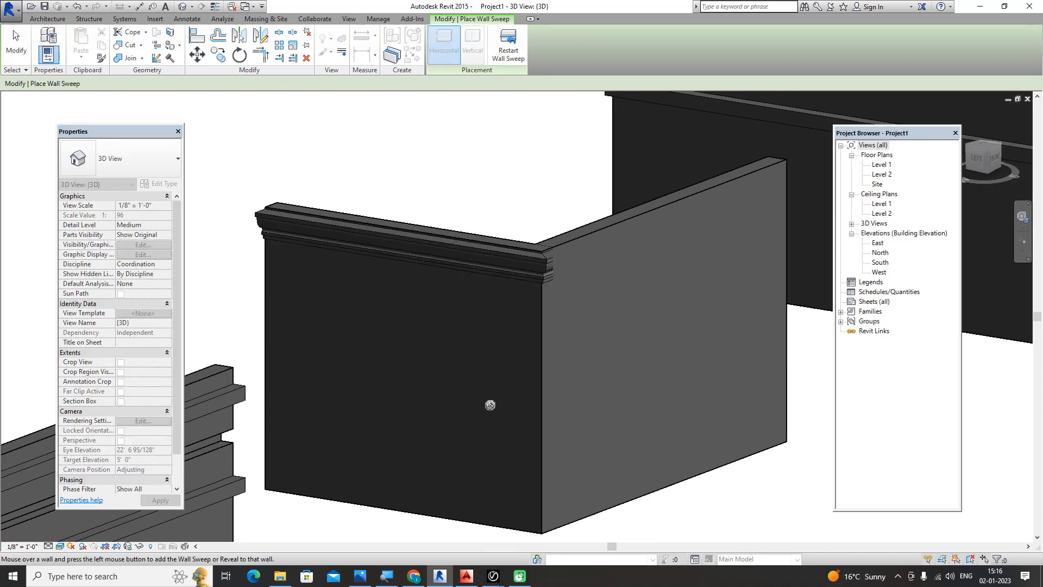
key("Escape")
middle_click_drag(536, 409, 508, 353, "shift")
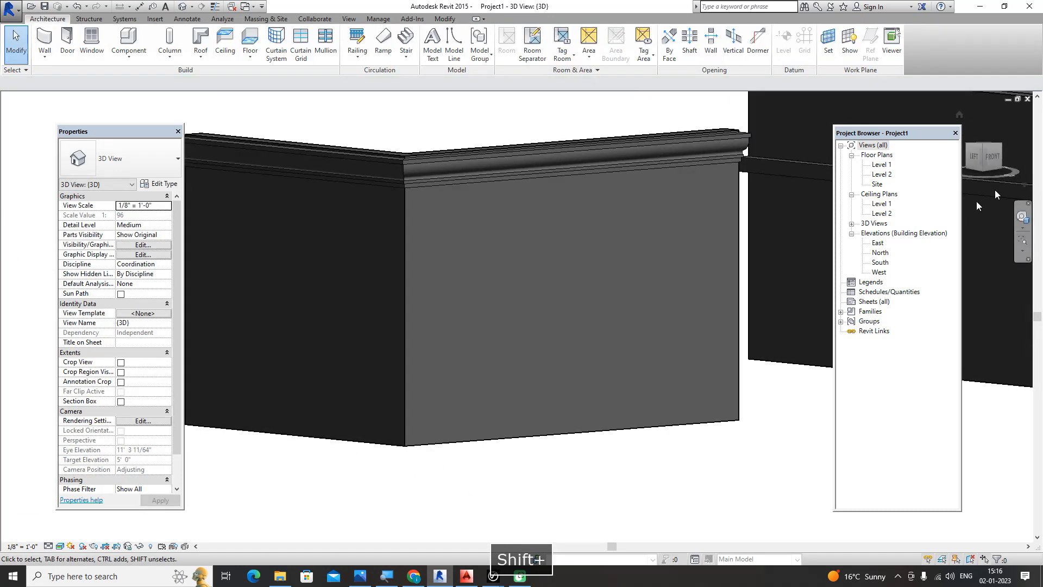
left_click(992, 158)
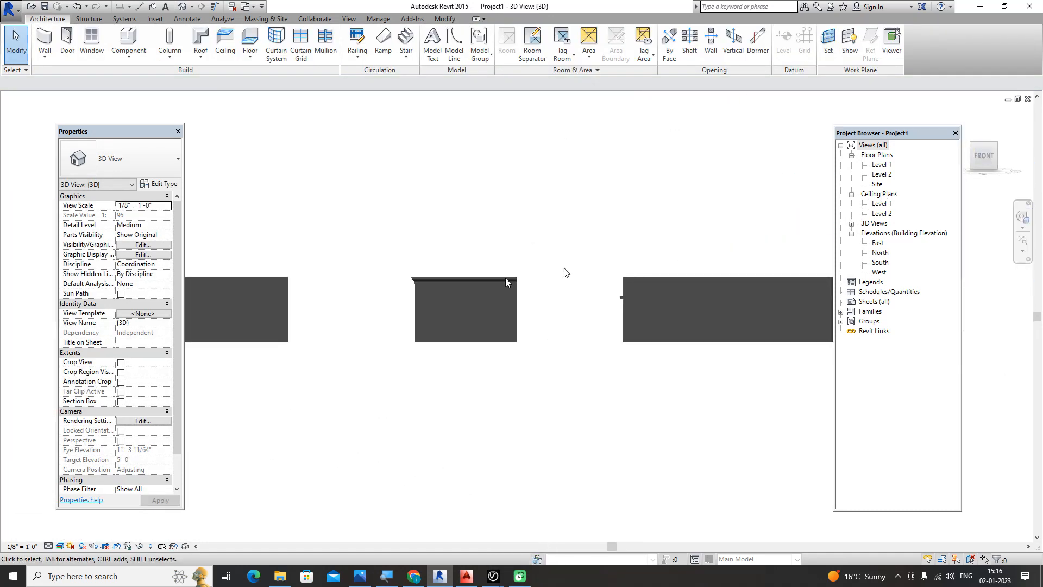
scroll(396, 285, "up", 8)
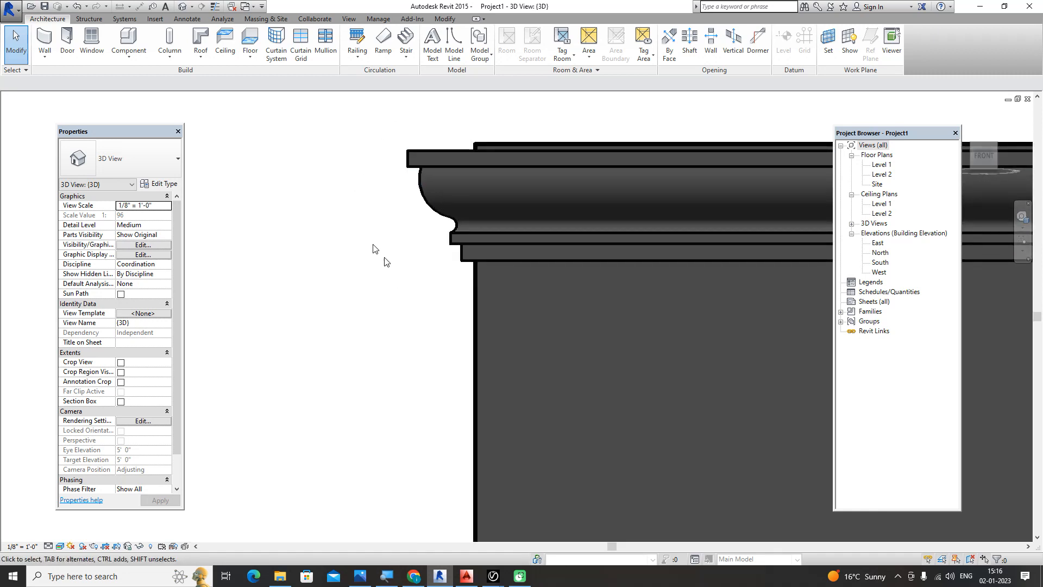
scroll(342, 211, "down", 5)
middle_click_drag(342, 211, 321, 214, "shift")
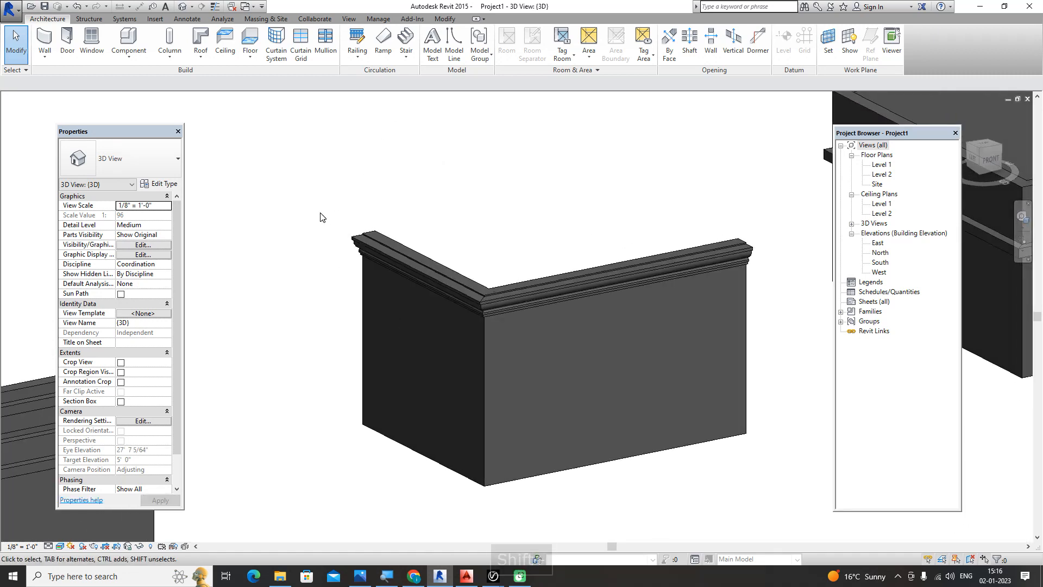
Duplicate the np1 wall sweep type as np1 2 and set its profile to sp2 : sp2.
left_click(46, 61)
left_click(77, 148)
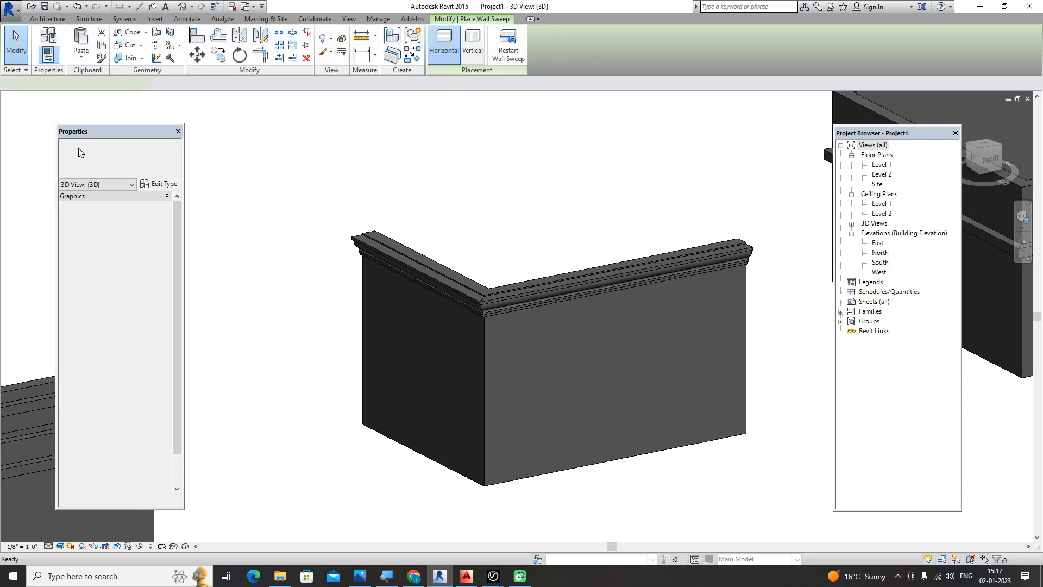
left_click(164, 184)
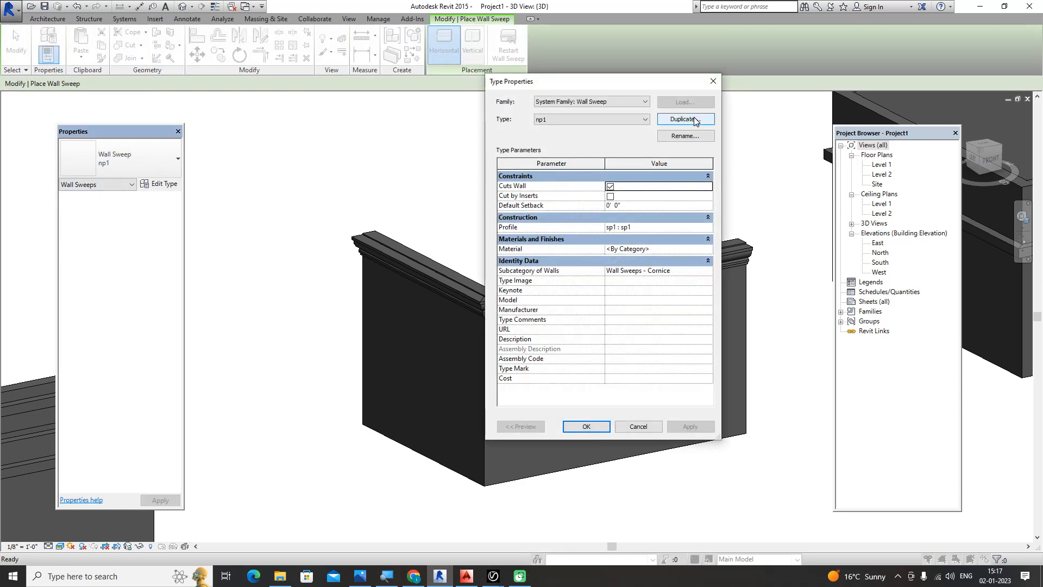
left_click(692, 120)
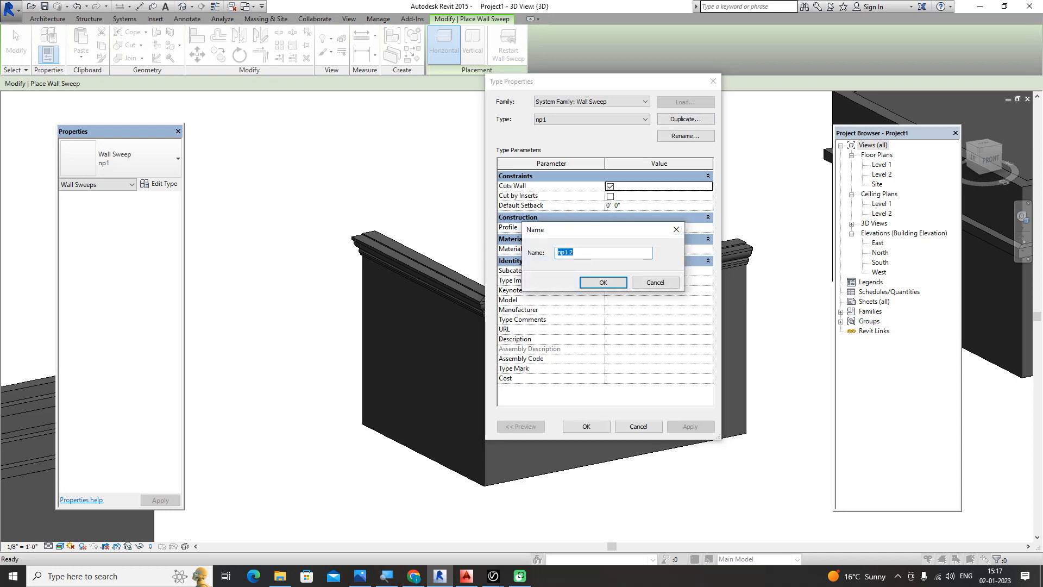
left_click(599, 282)
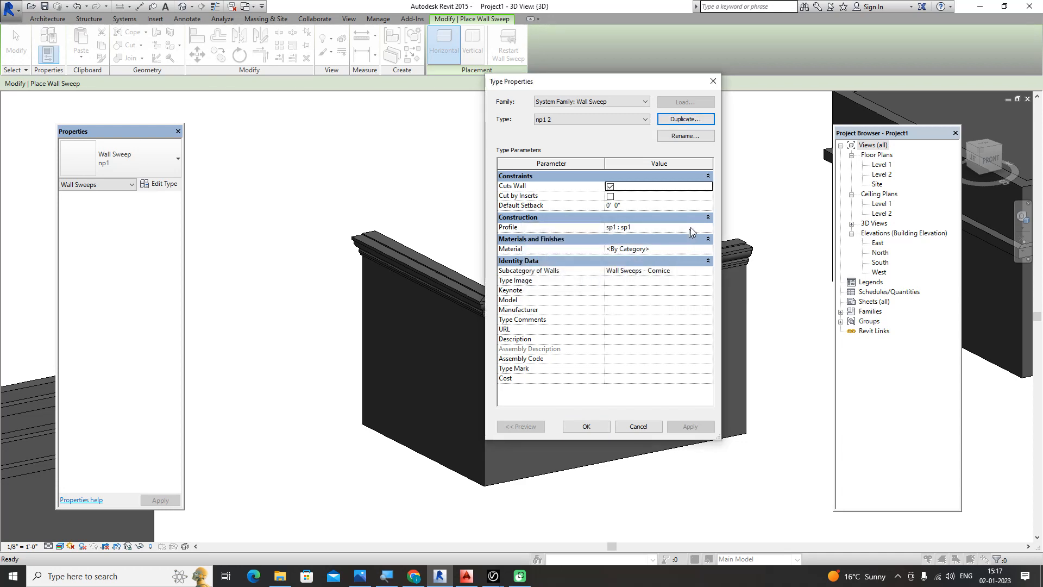
left_click(707, 228)
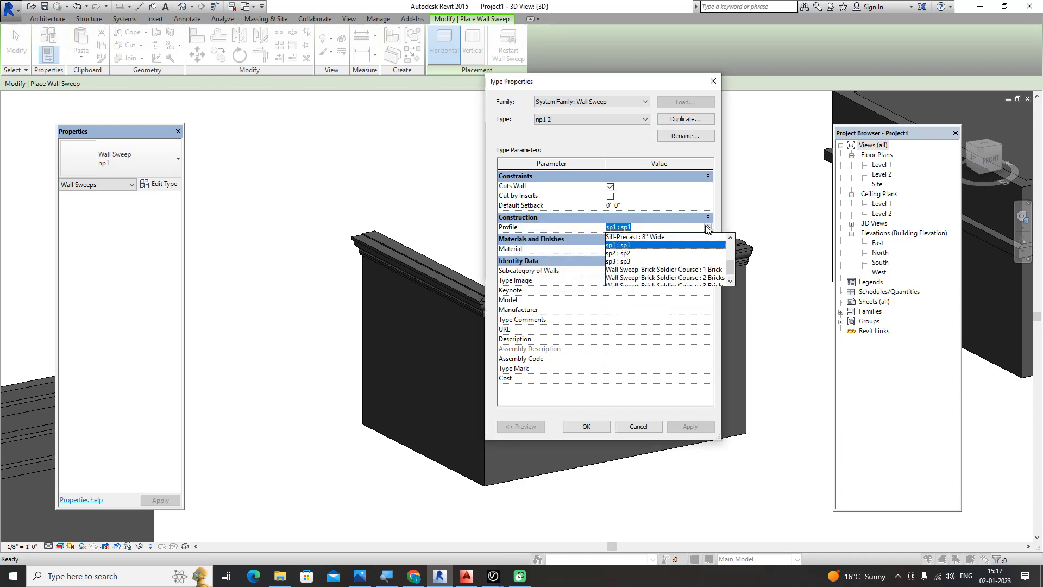
left_click(622, 253)
left_click(587, 425)
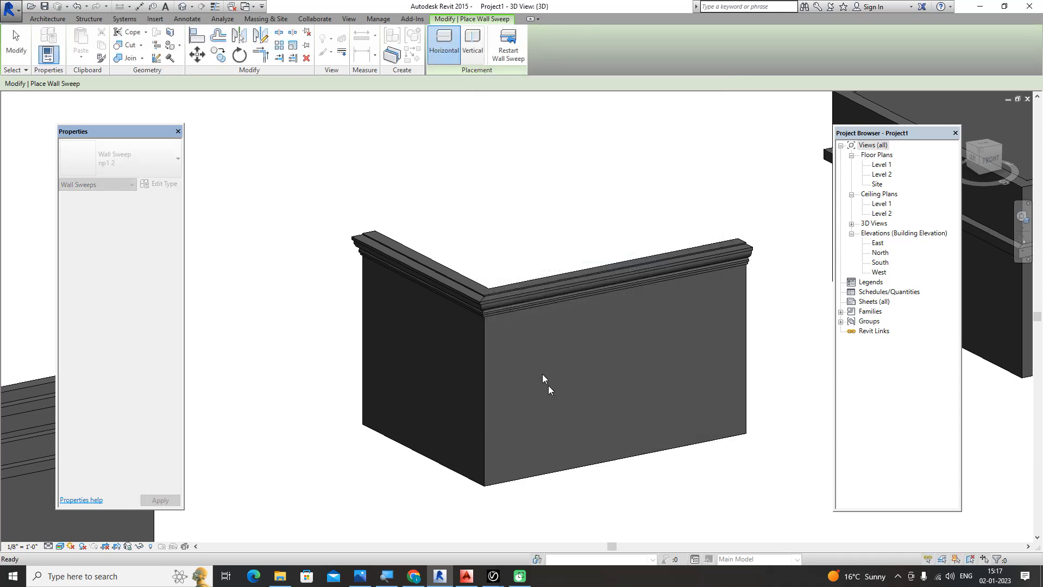
Place a horizontal np1 2 wall sweep below the top cornice on both joined corner walls.
scroll(535, 358, "down", 3)
scroll(507, 372, "up", 4)
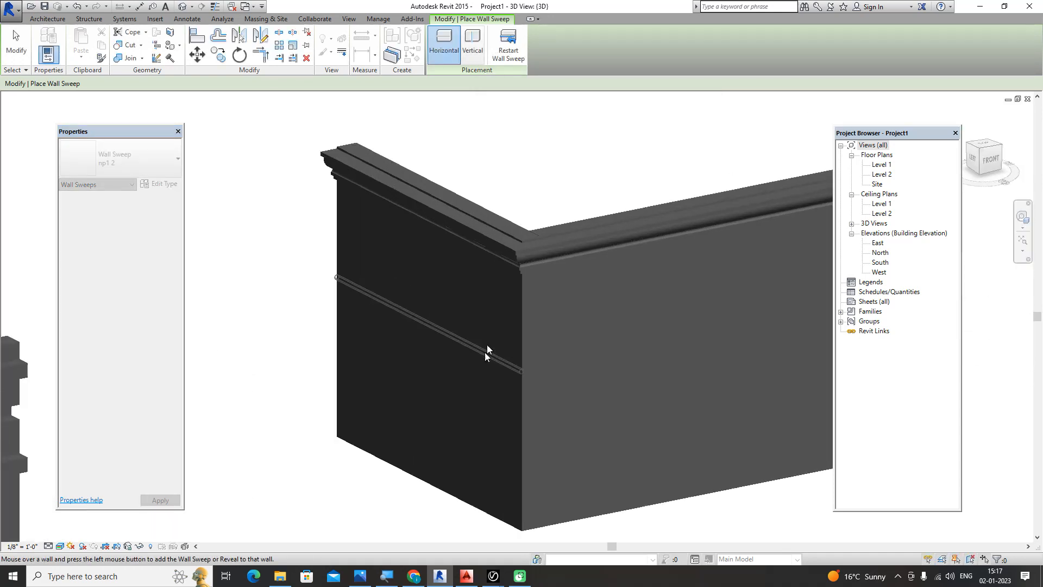
left_click(490, 321)
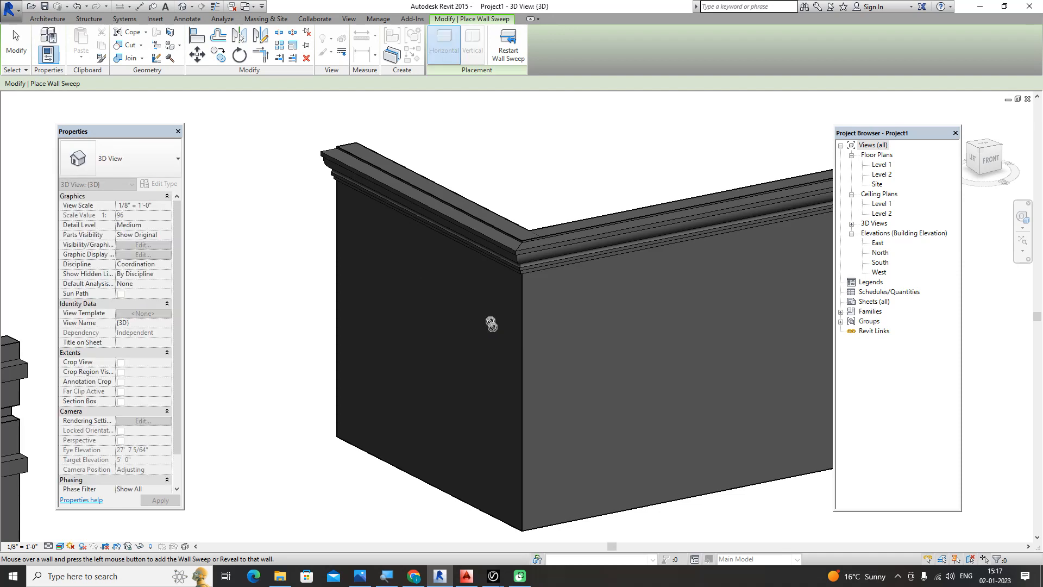
left_click(563, 337)
scroll(565, 338, "down", 2)
middle_click_drag(574, 337, 736, 200, "shift")
right_click(735, 200)
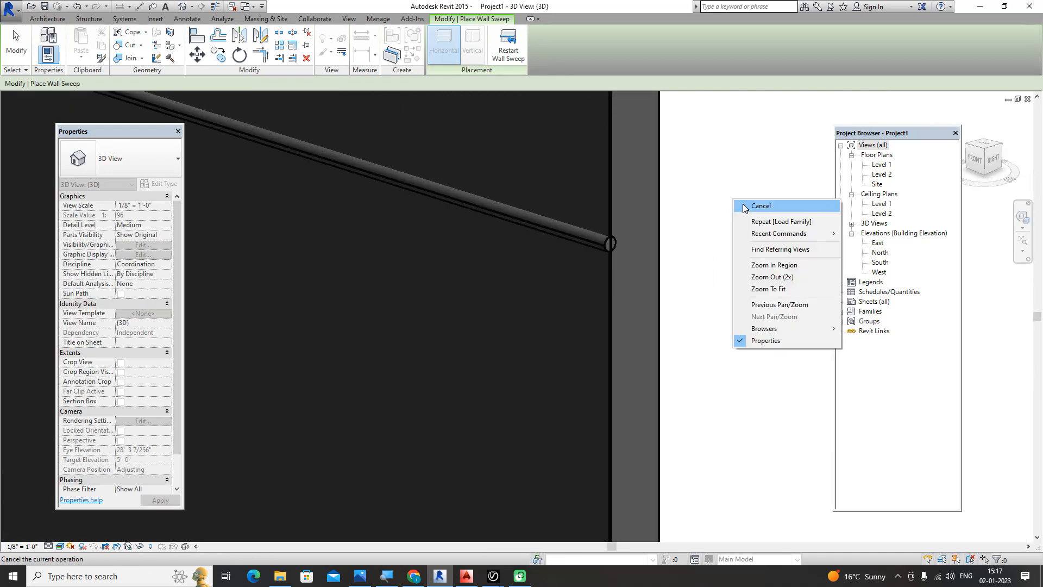
left_click(751, 205)
right_click(753, 212)
left_click(759, 215)
Duplicate the np1 2 wall sweep type as np1 3 and set its profile to sp3 : sp3.
scroll(624, 255, "up", 4)
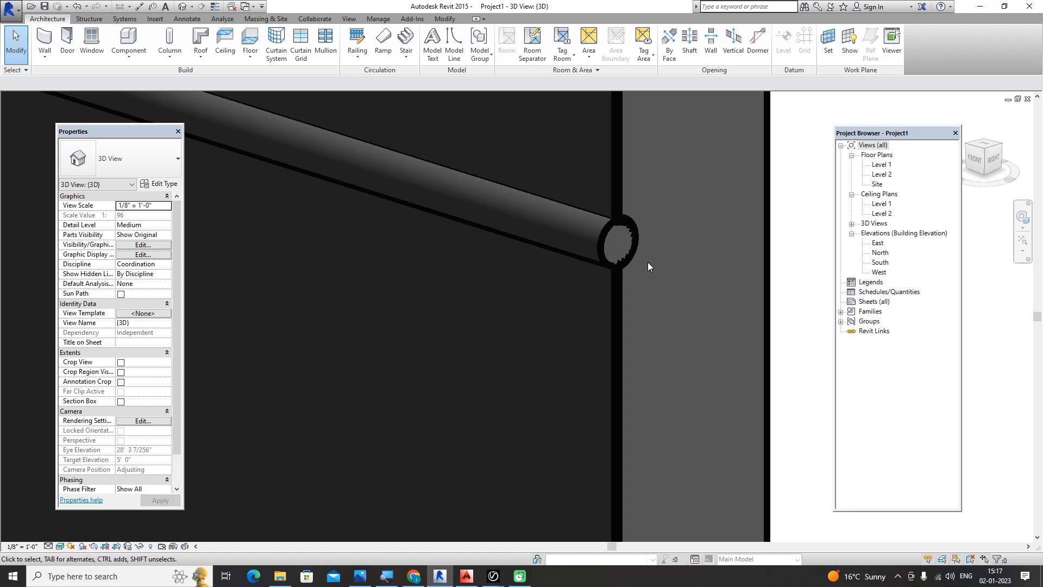
scroll(647, 265, "down", 8)
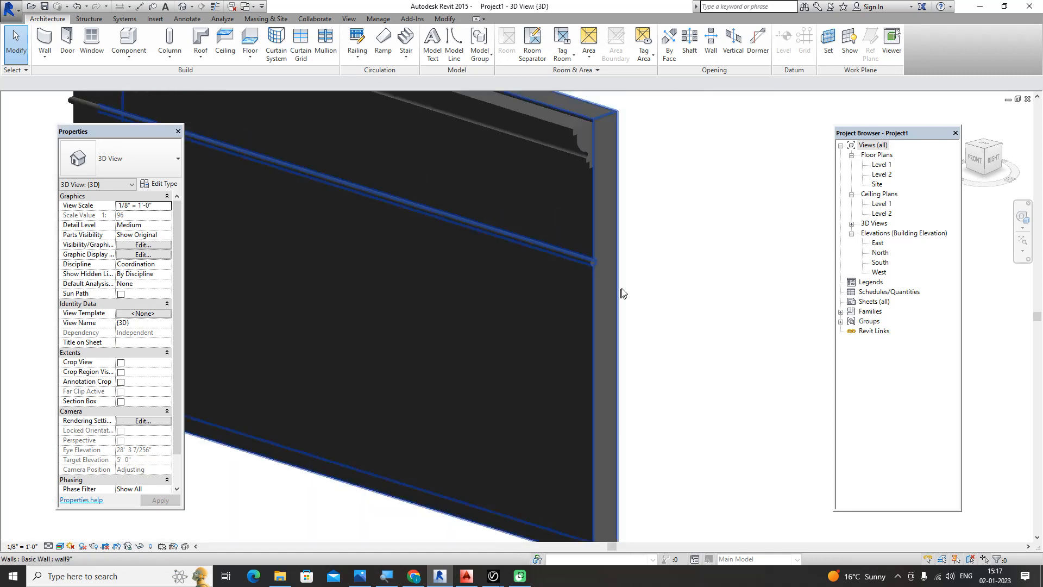
scroll(630, 296, "down", 5)
middle_click_drag(482, 378, 340, 168, "shift")
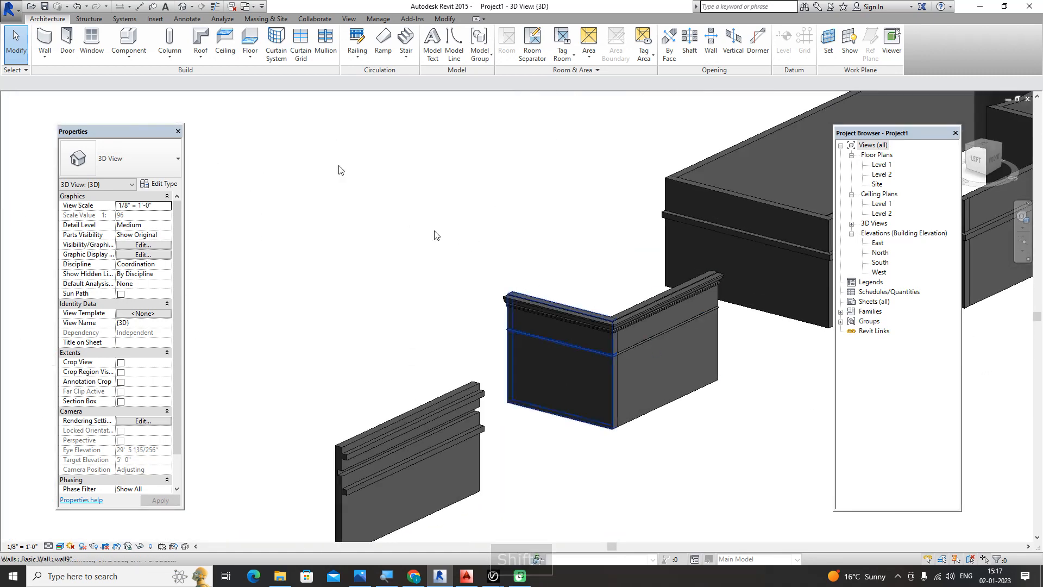
left_click(45, 54)
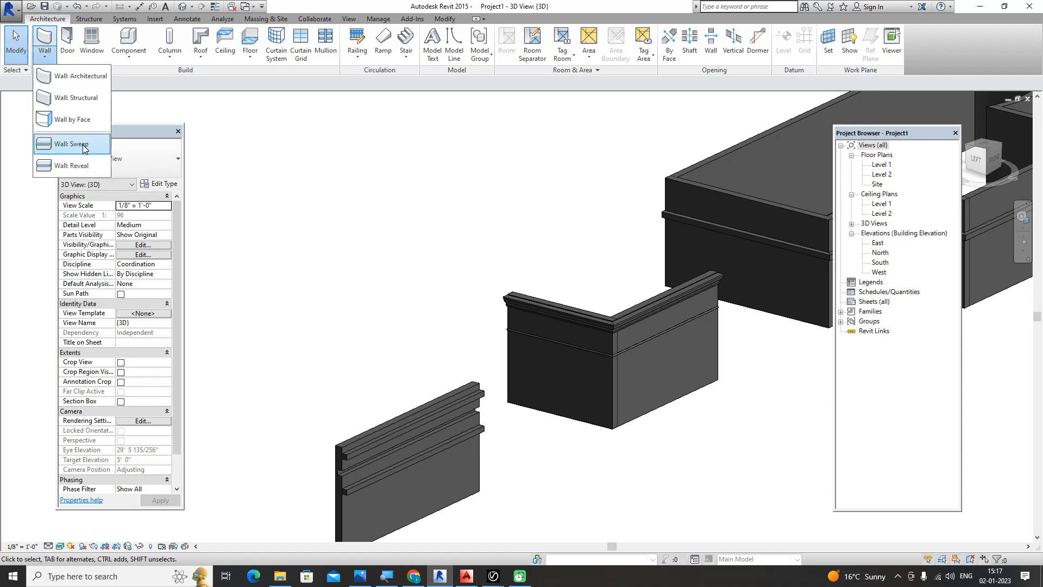
left_click(76, 144)
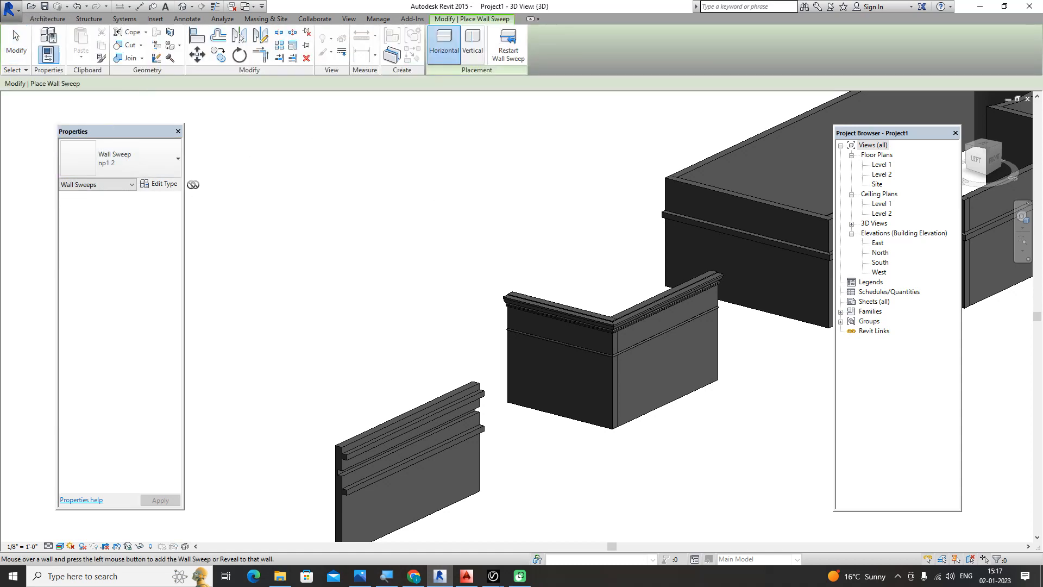
left_click(159, 184)
left_click(685, 119)
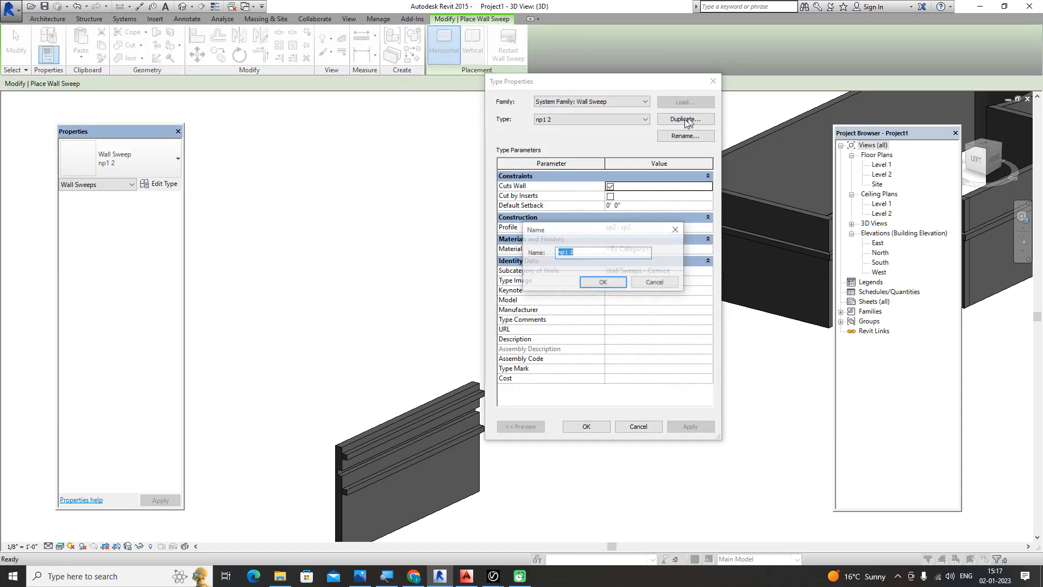
left_click(600, 281)
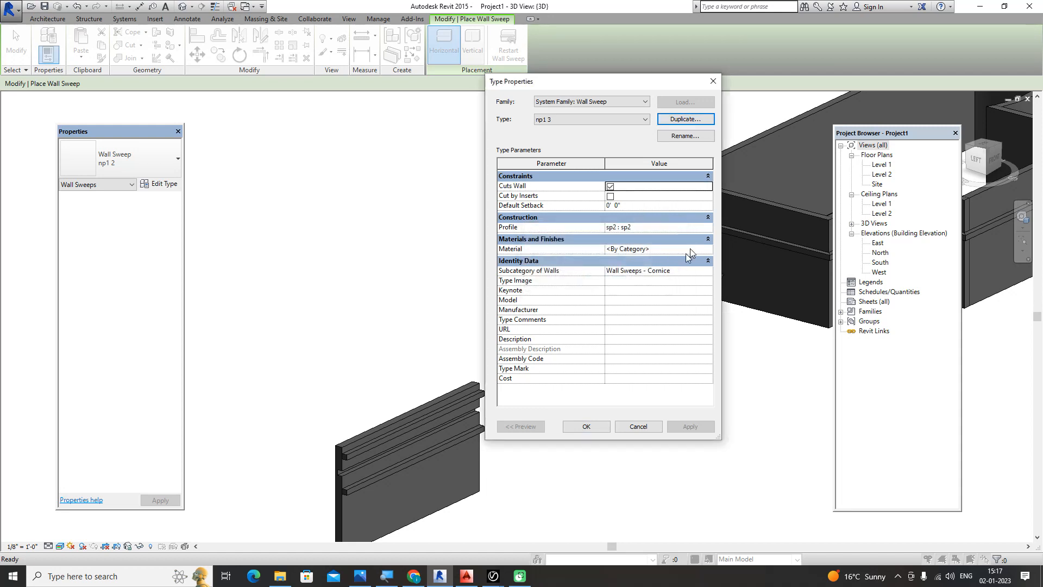
left_click(706, 228)
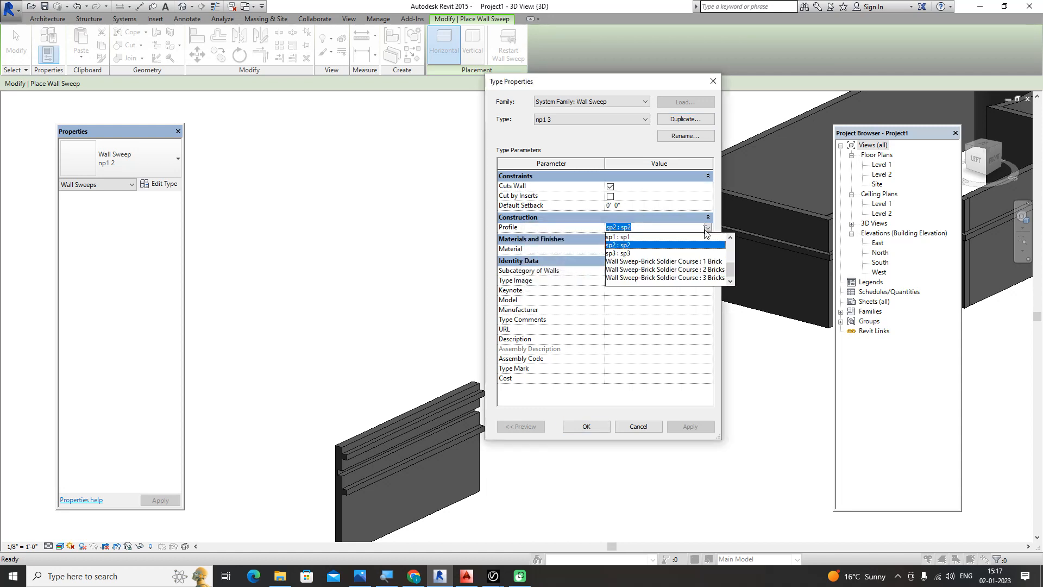
left_click(627, 254)
left_click(586, 426)
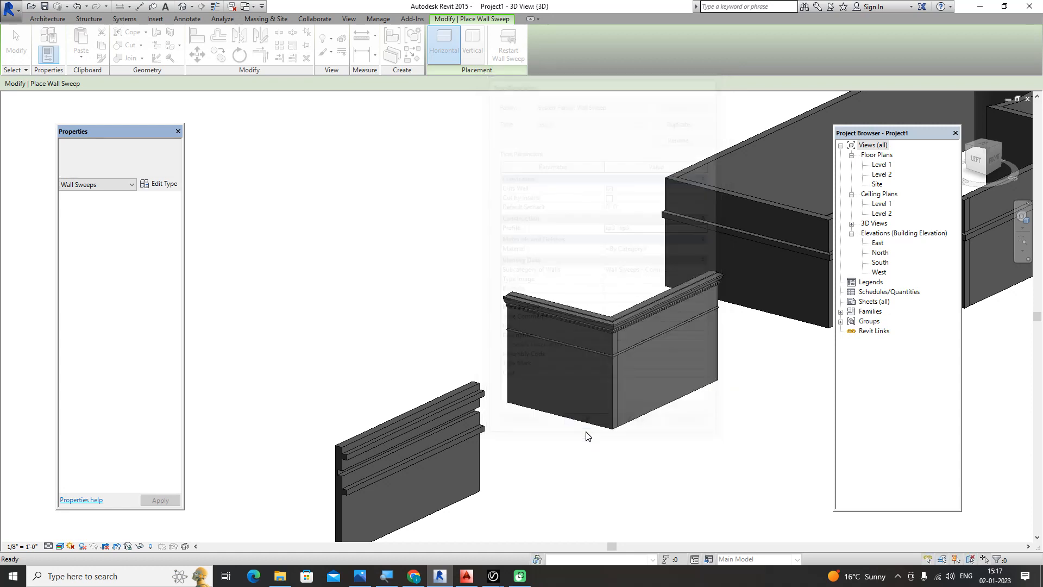
Place a horizontal np1 3 wall sweep below the np1 2 sweep on both joined corner walls.
scroll(578, 387, "up", 5)
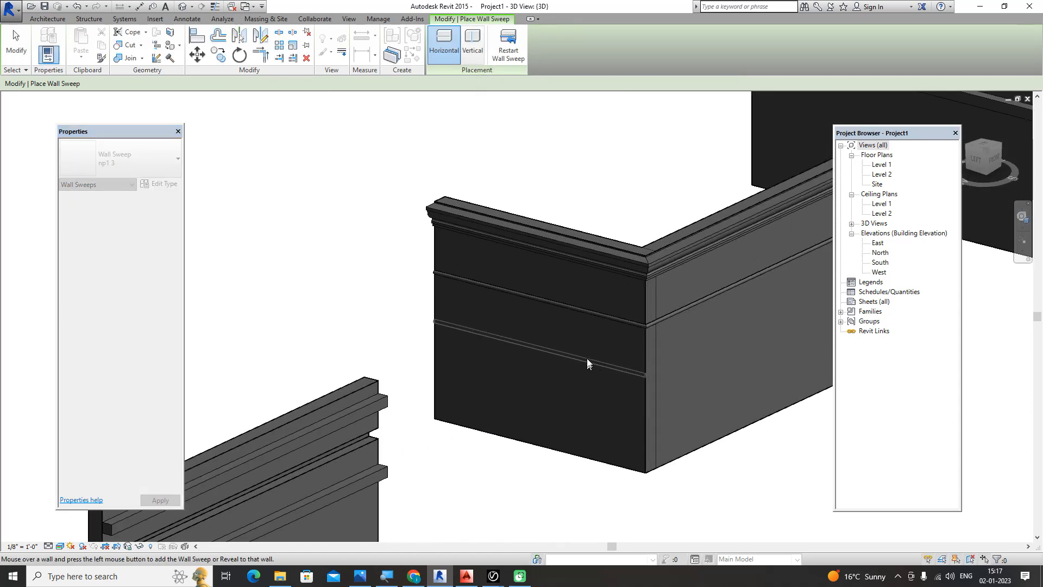
left_click(589, 346)
scroll(713, 342, "down", 2)
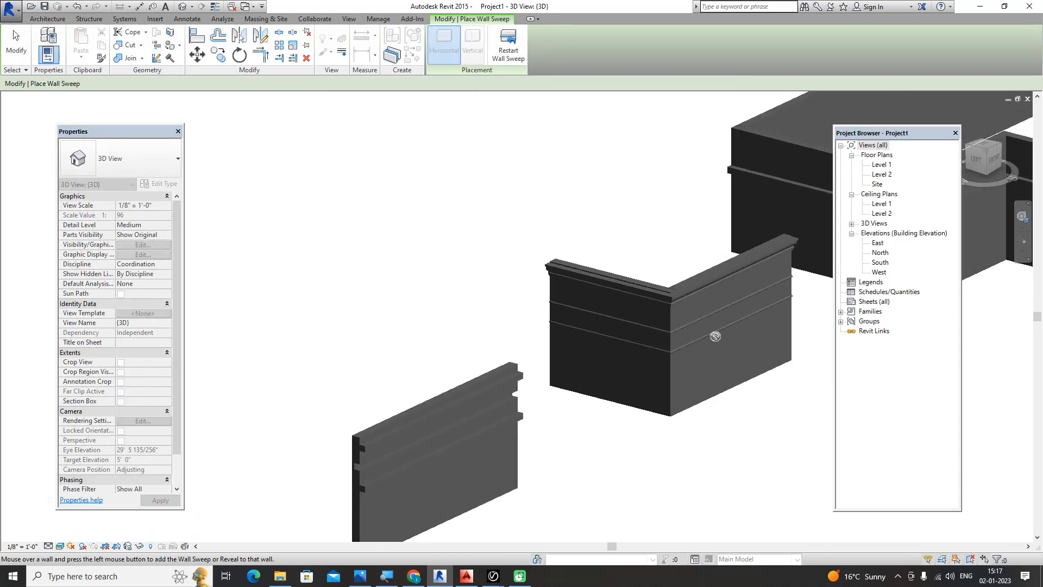
middle_click_drag(717, 330, 709, 250, "shift")
scroll(704, 250, "up", 8)
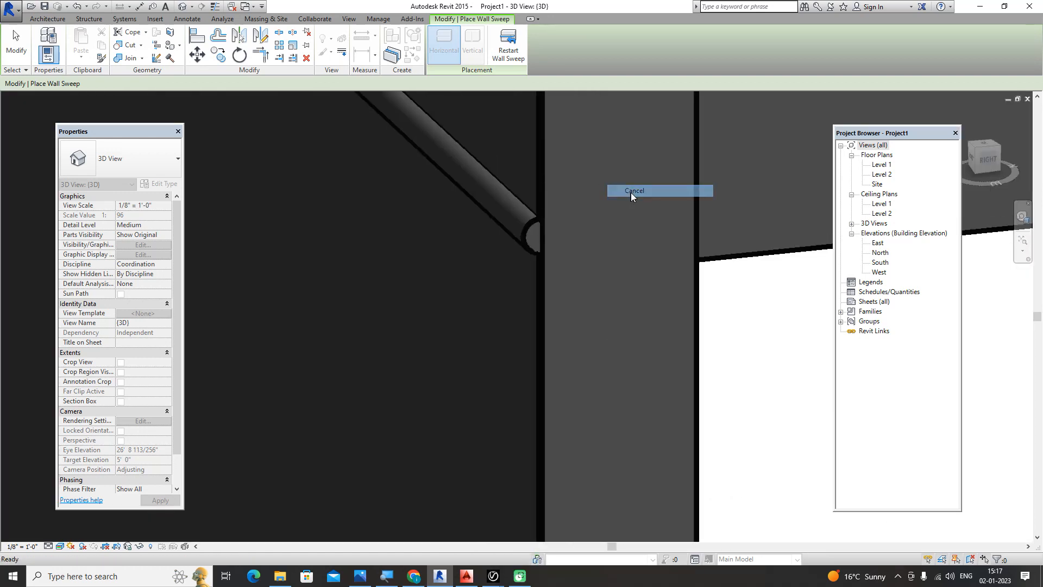
key("Escape")
right_click(630, 192)
left_click(644, 201)
Start a wall reveal, duplicate its type as Reveal 2, and set the profile to sp2 : sp2.
scroll(536, 231, "down", 4)
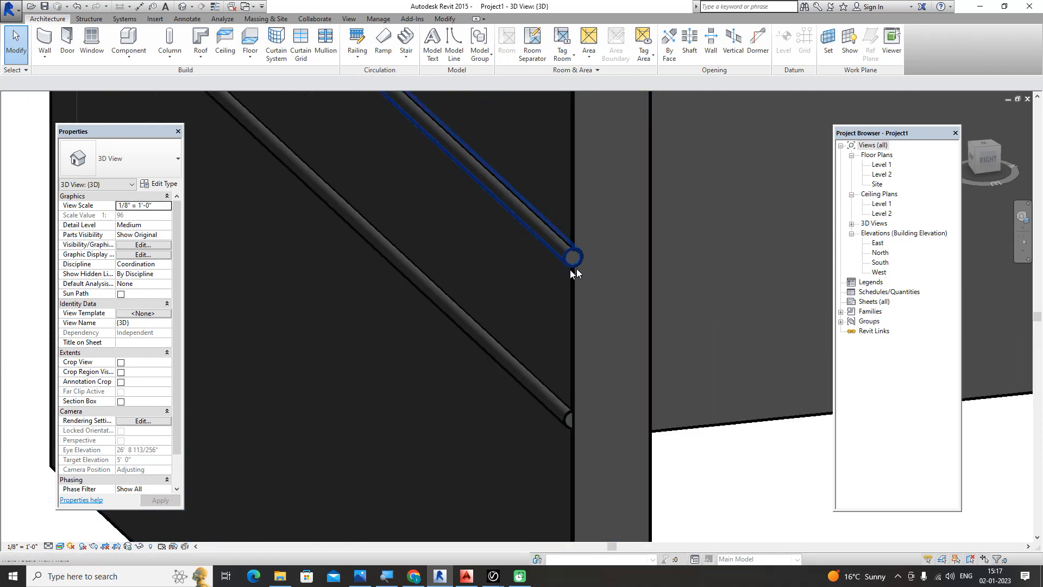
scroll(573, 255, "down", 3)
middle_click_drag(573, 254, 639, 346)
scroll(543, 163, "down", 4)
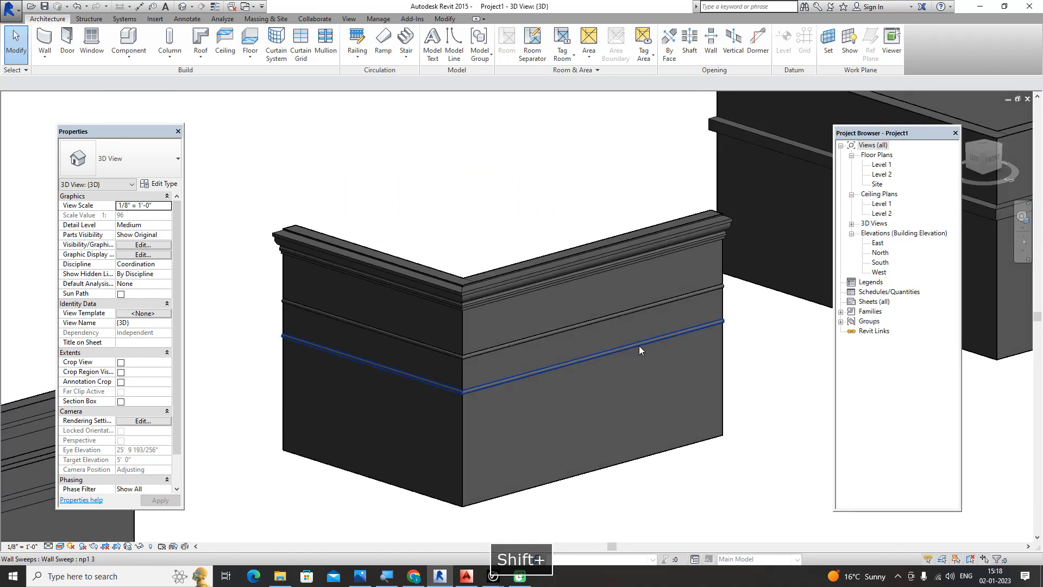
middle_click_drag(534, 396, 540, 325)
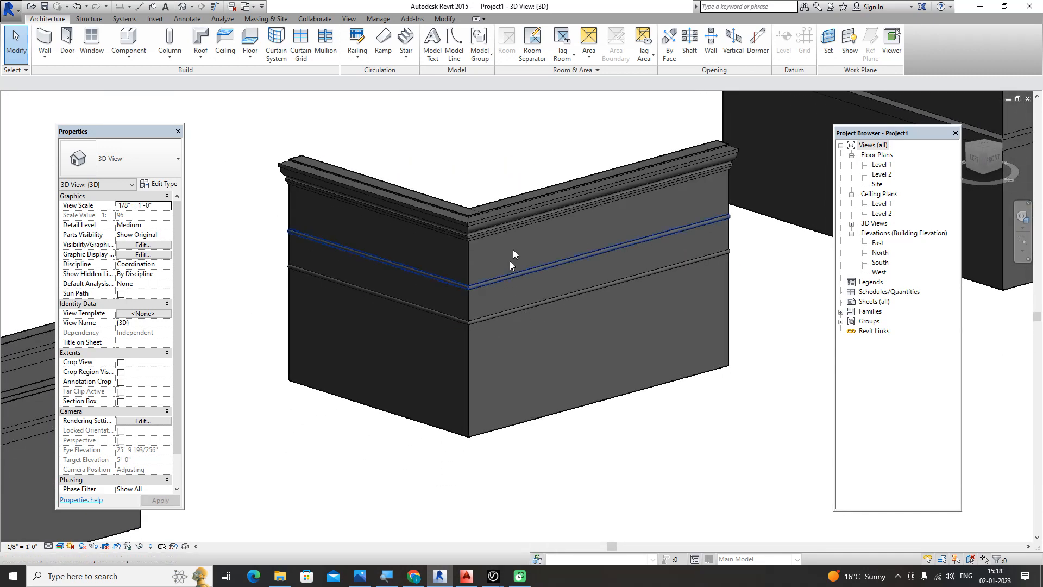
left_click(45, 54)
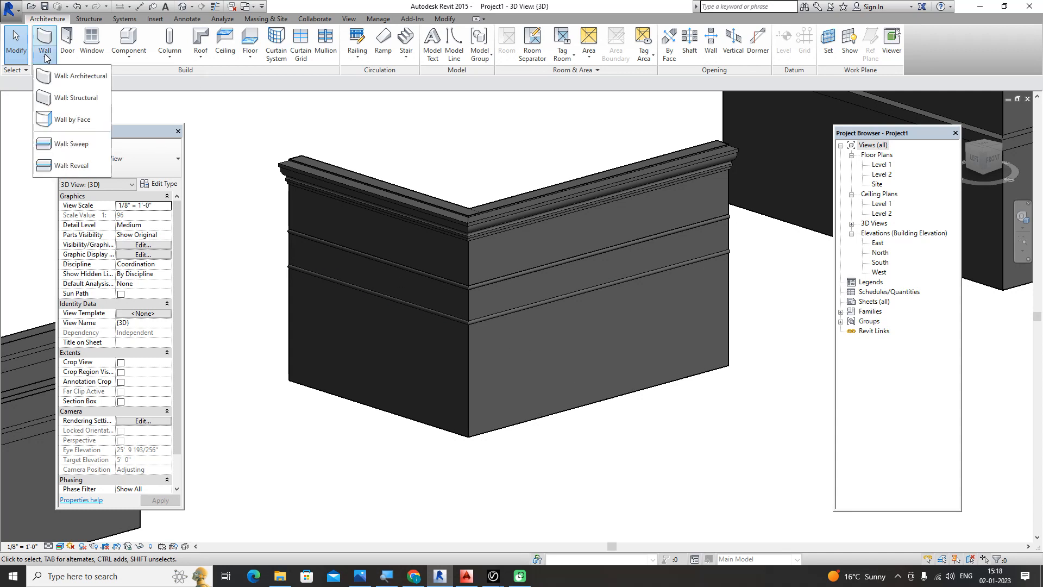
left_click(76, 166)
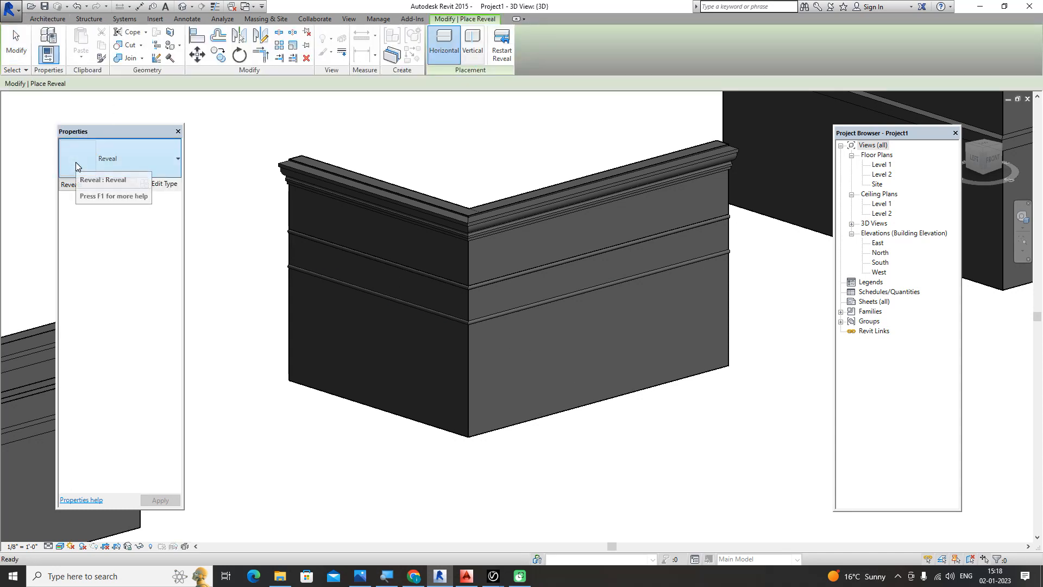
left_click(158, 184)
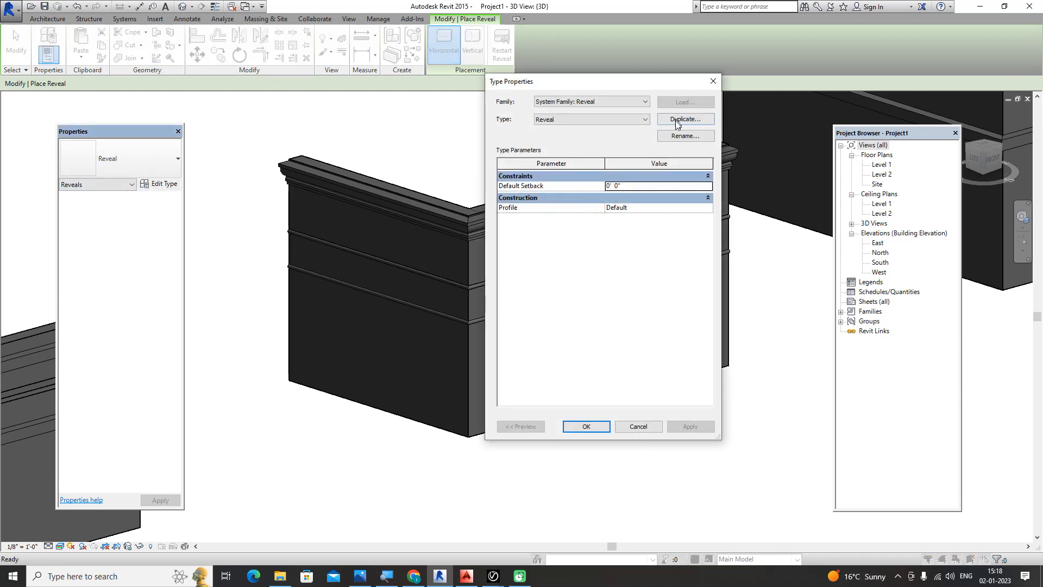
left_click(676, 120)
left_click(606, 283)
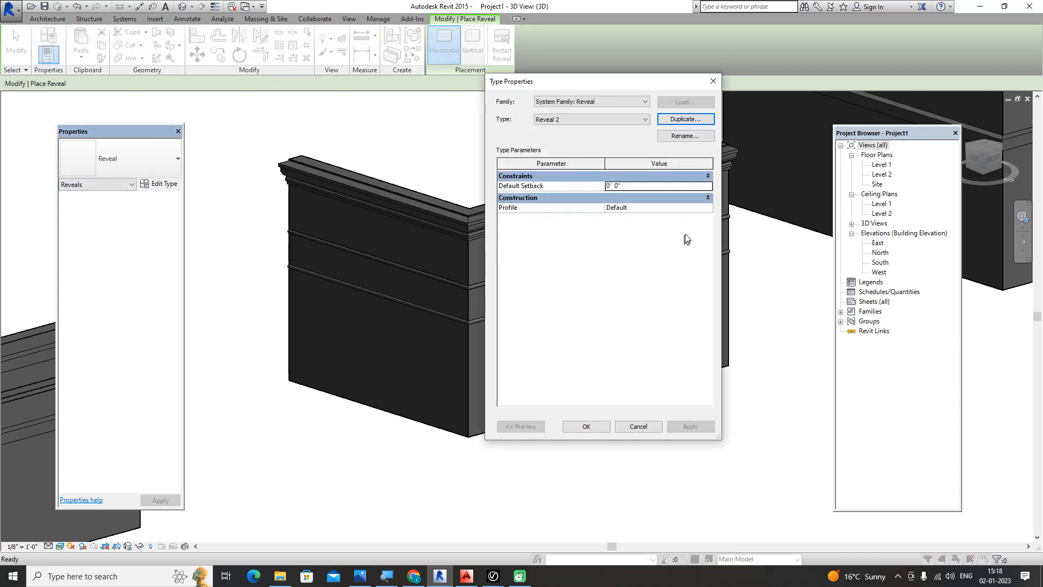
left_click(709, 209)
scroll(641, 255, "down", 1)
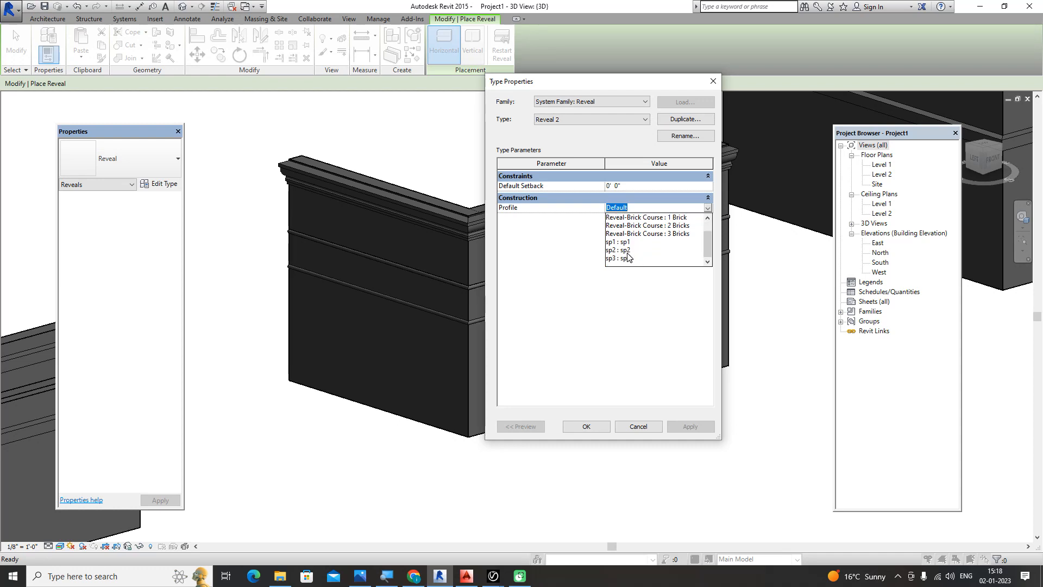
left_click(625, 250)
left_click(588, 427)
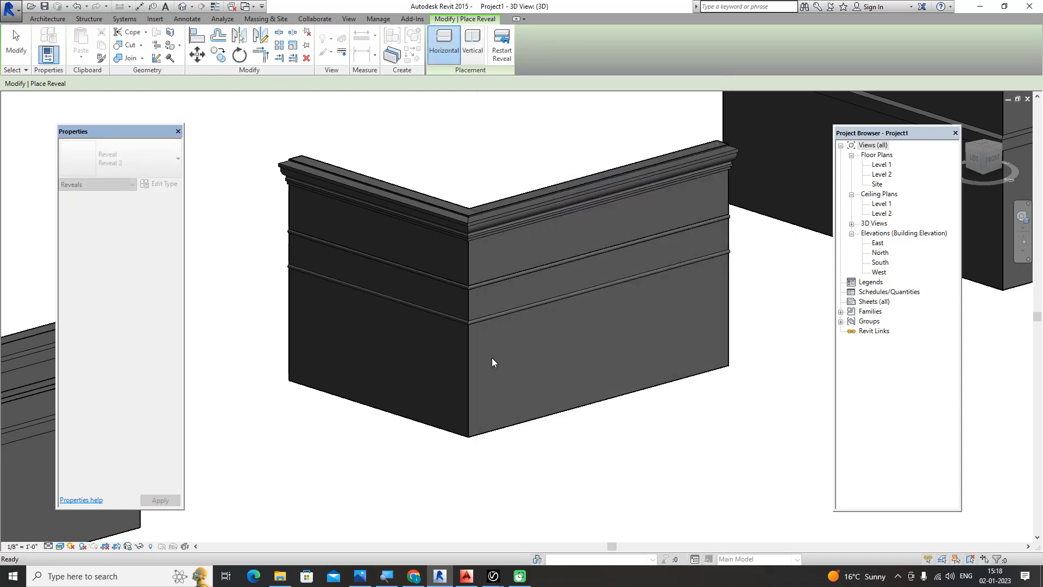
Place a horizontal Reveal 2 on the front corner wall below the lowest sweep, about 4' 0" above Level 1.
left_click(493, 346)
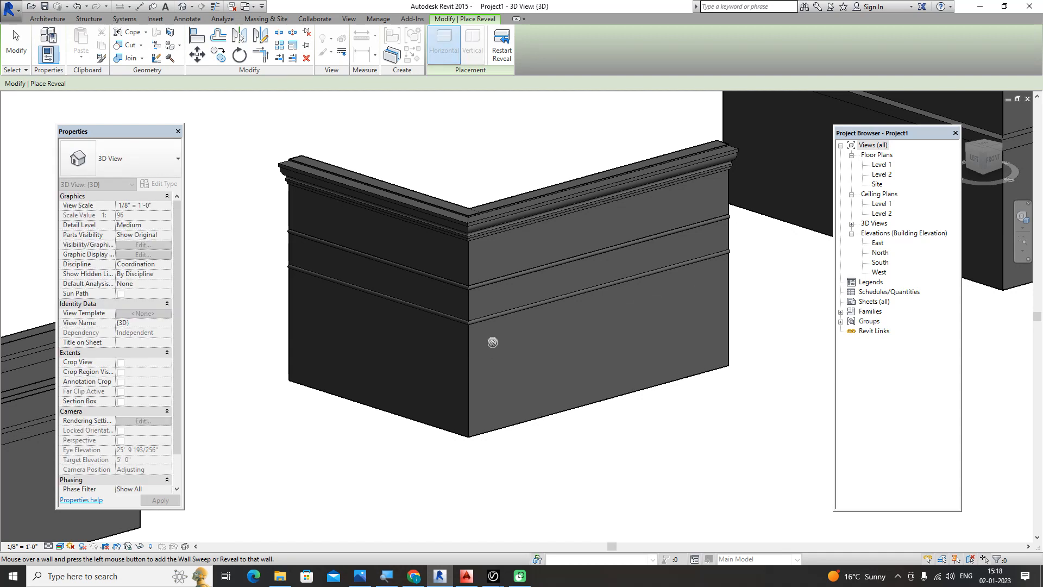
scroll(487, 415, "up", 3)
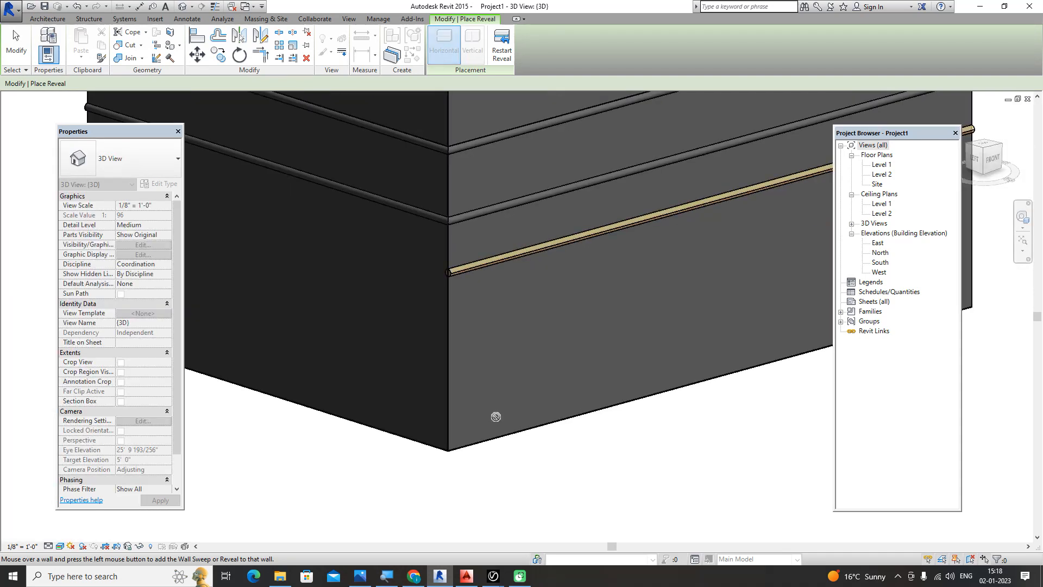
key("Escape")
scroll(426, 281, "up", 5)
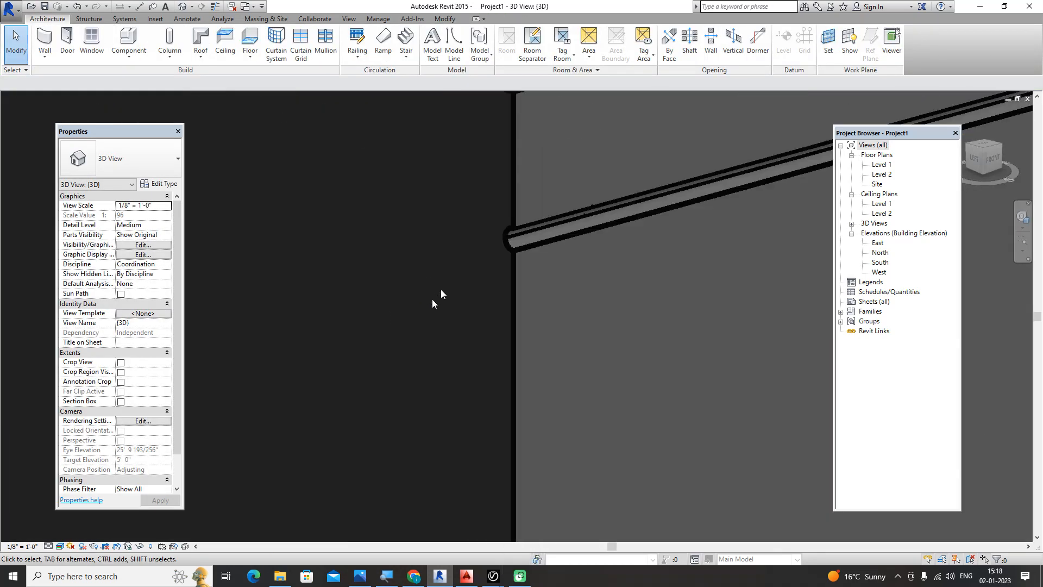
middle_click_drag(460, 283, 410, 375)
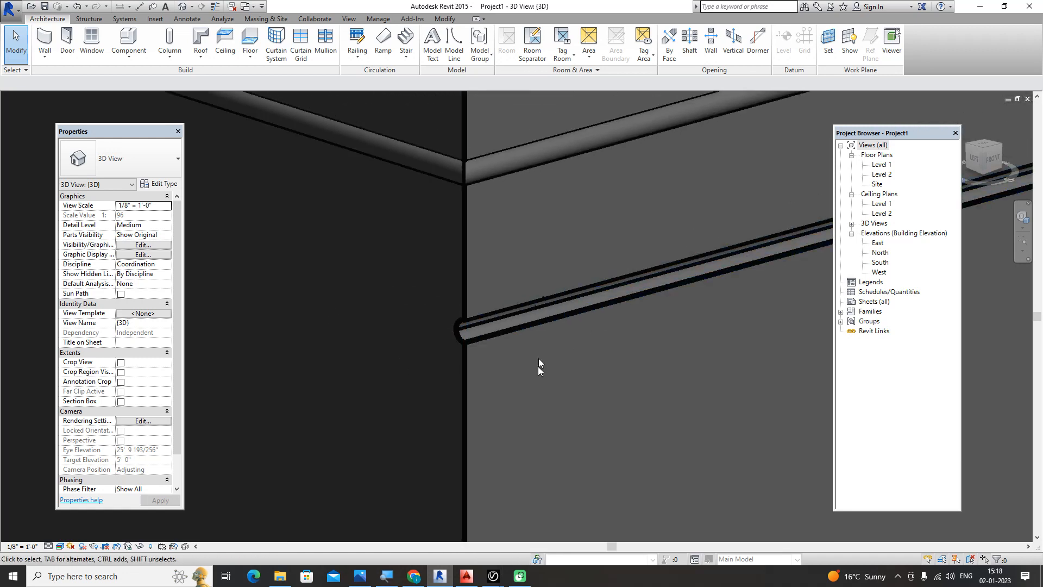
scroll(538, 366, "up", 3)
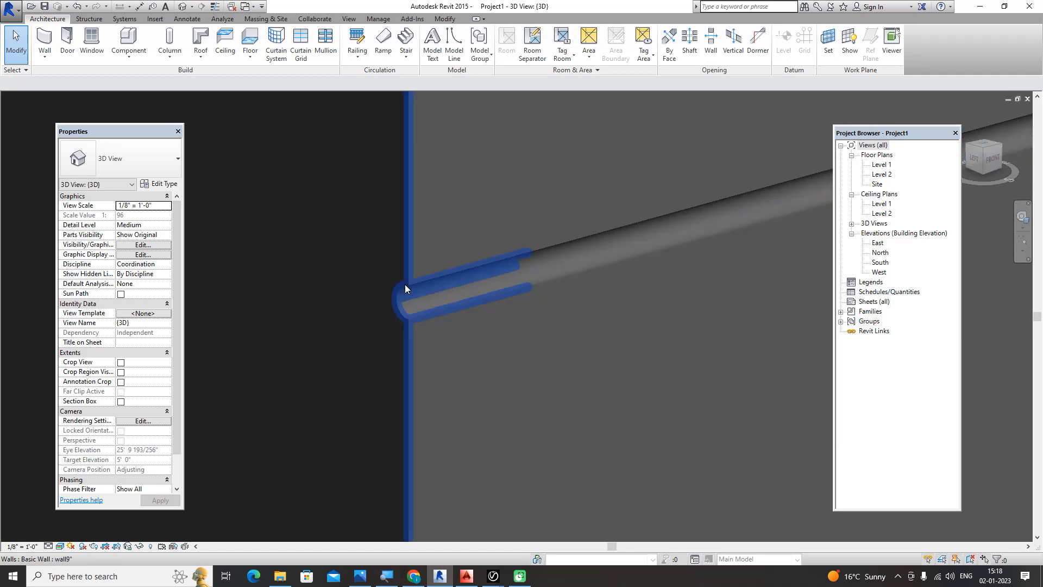
scroll(405, 285, "down", 5)
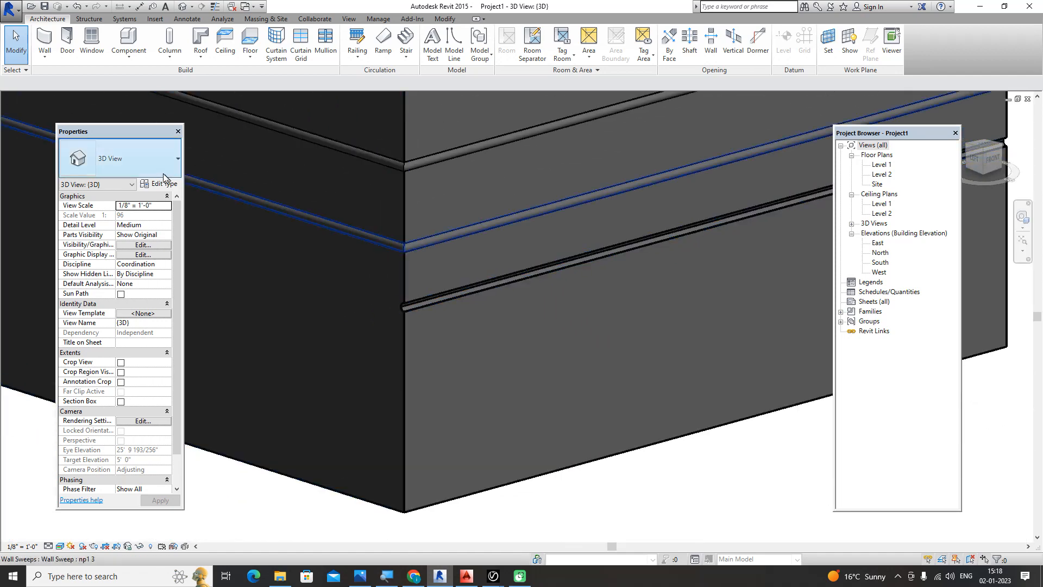
Duplicate the Reveal 2 type as Reveal 3 and set its profile to sp1 : sp1.
left_click(44, 56)
left_click(75, 166)
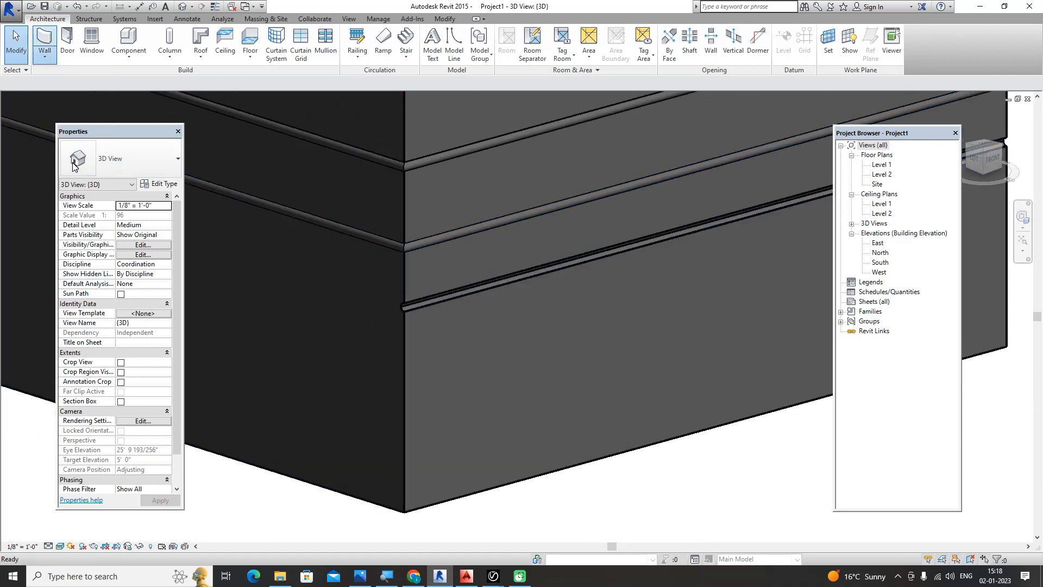
left_click(153, 183)
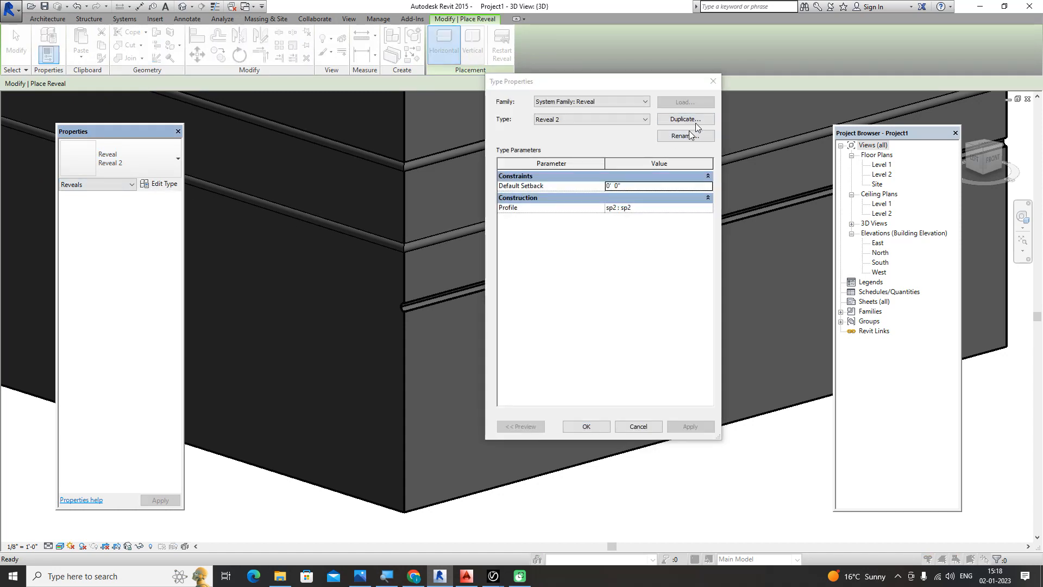
left_click(693, 120)
left_click(603, 282)
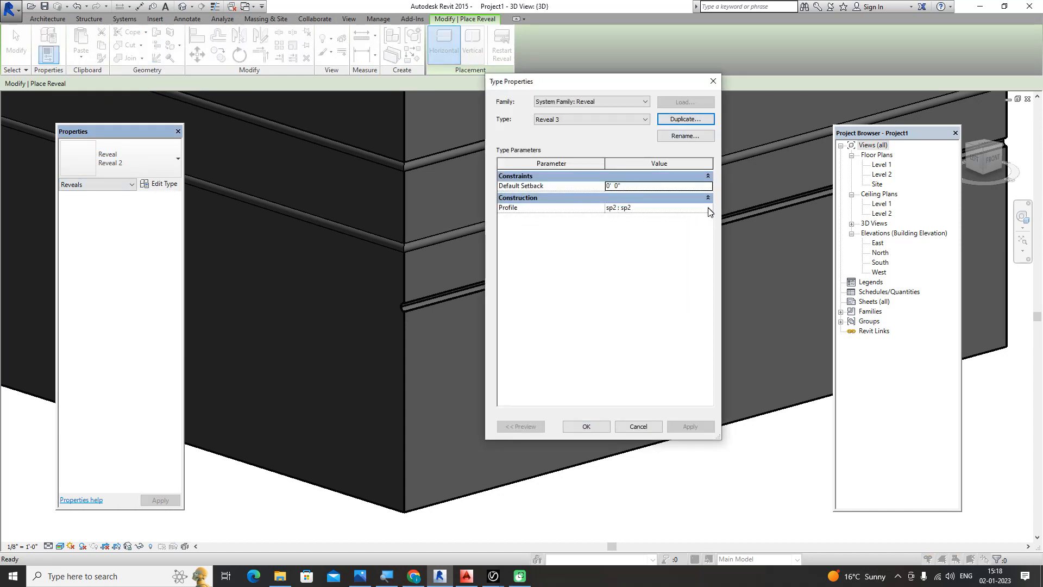
left_click(652, 208)
left_click(625, 241)
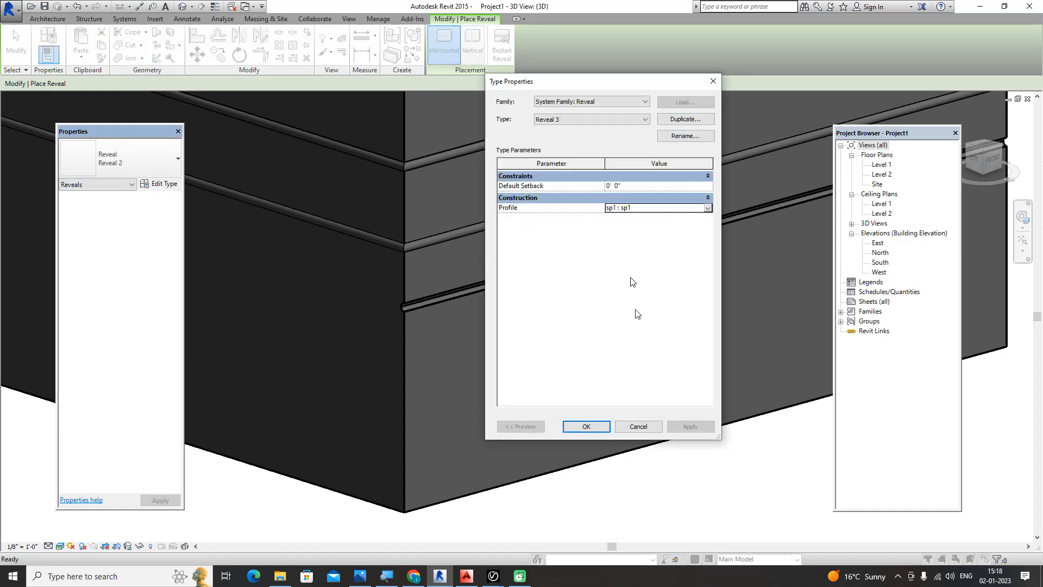
left_click(585, 427)
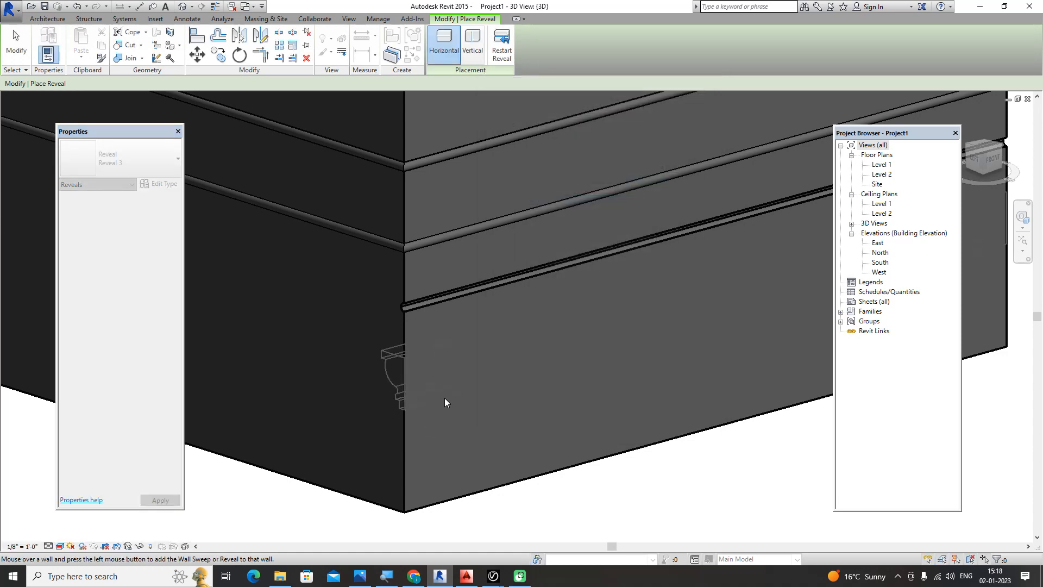
Place a horizontal Reveal 3 on the front corner wall below the Reveal 2 groove.
key("Escape")
scroll(606, 489, "up", 2)
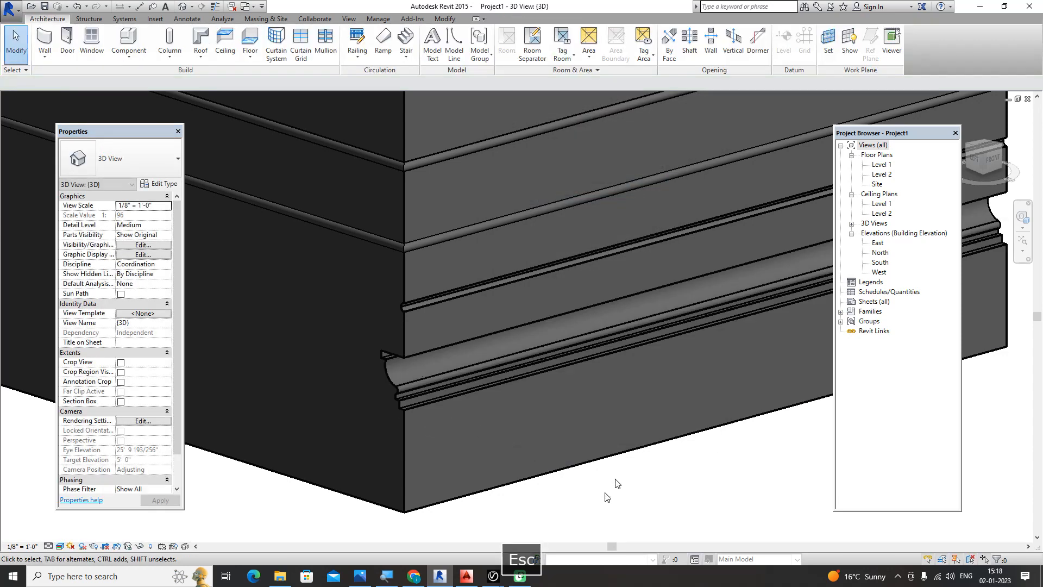
scroll(602, 501, "down", 3)
middle_click_drag(600, 486, 565, 503, "shift")
scroll(565, 502, "down", 2)
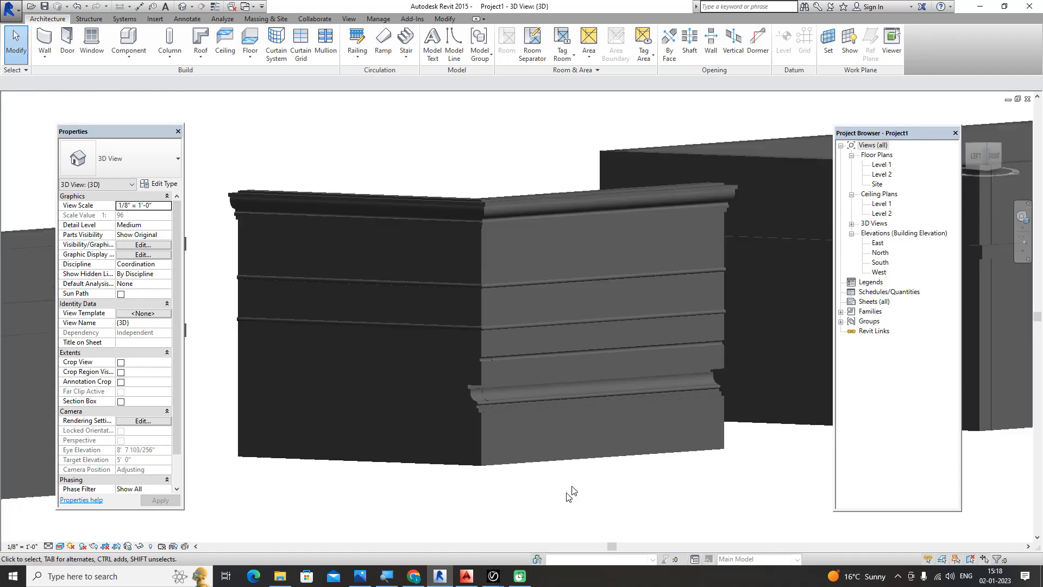
scroll(574, 489, "up", 2)
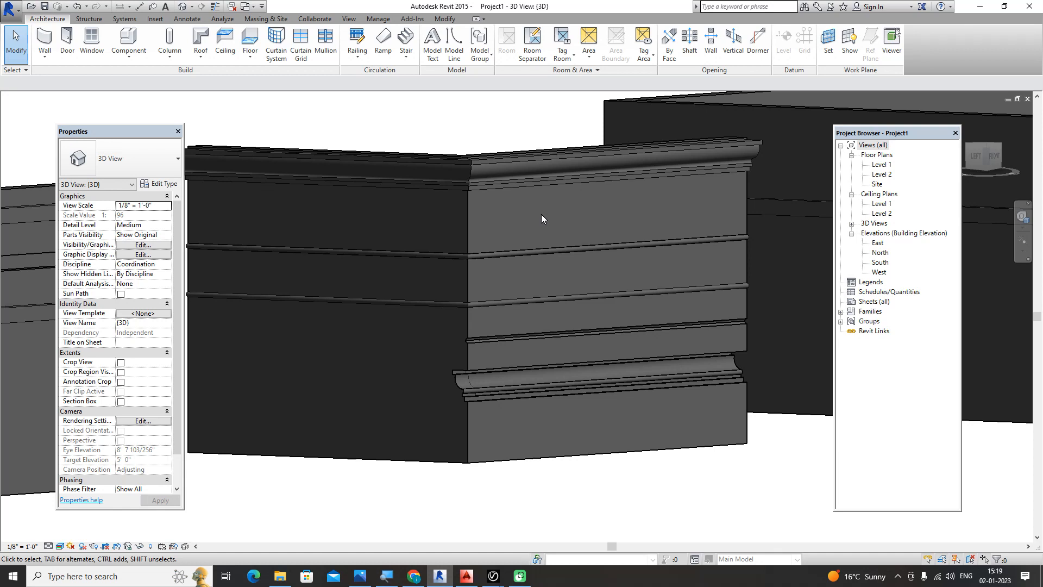
Delete Reveal 2, Reveal 3 and the np1 3 and np1 2 wall sweeps from the corner walls, keeping the top cornice.
left_click(524, 339)
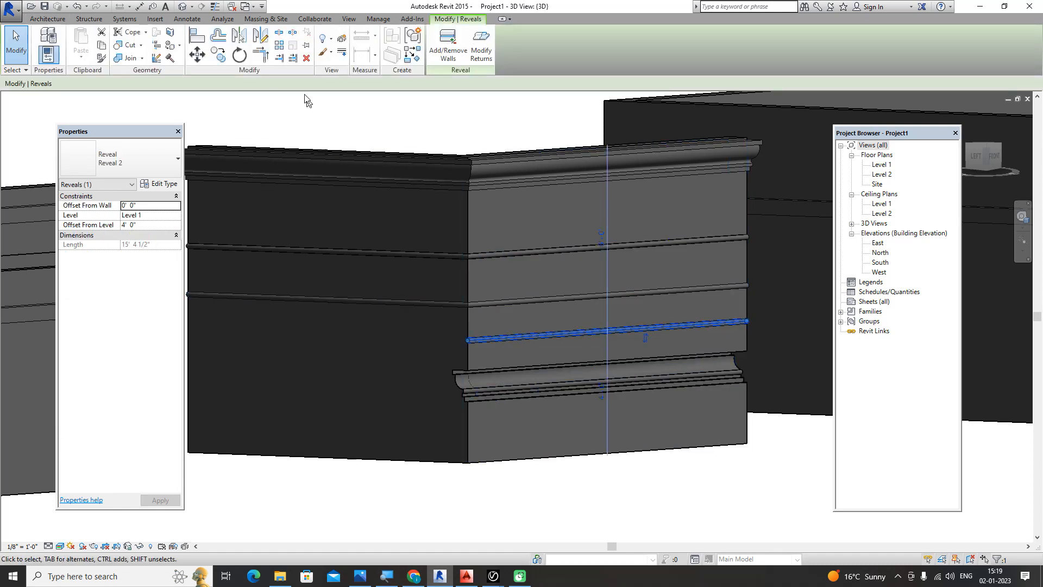
left_click(306, 59)
left_click(488, 385)
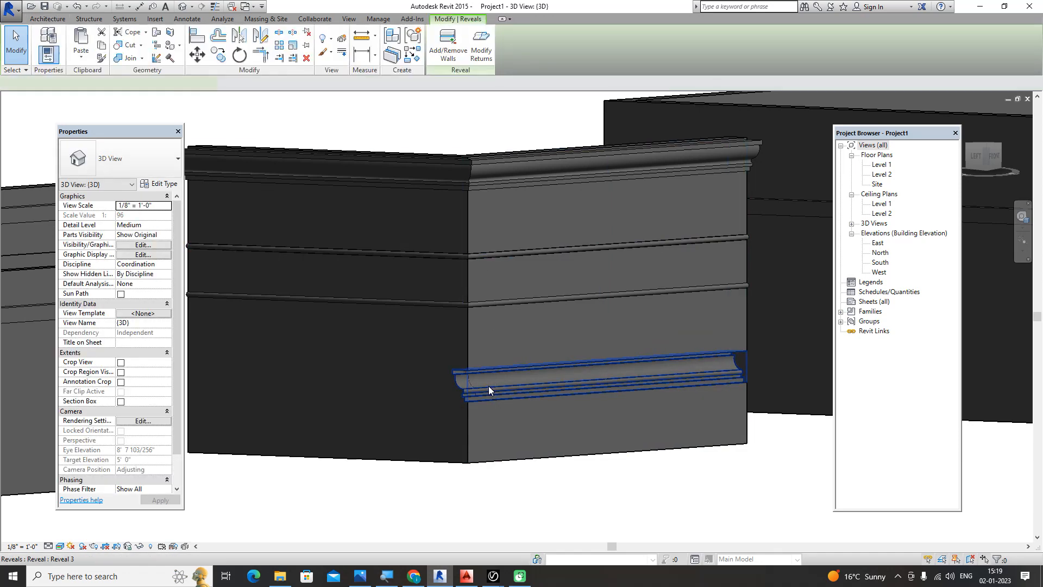
left_click(306, 58)
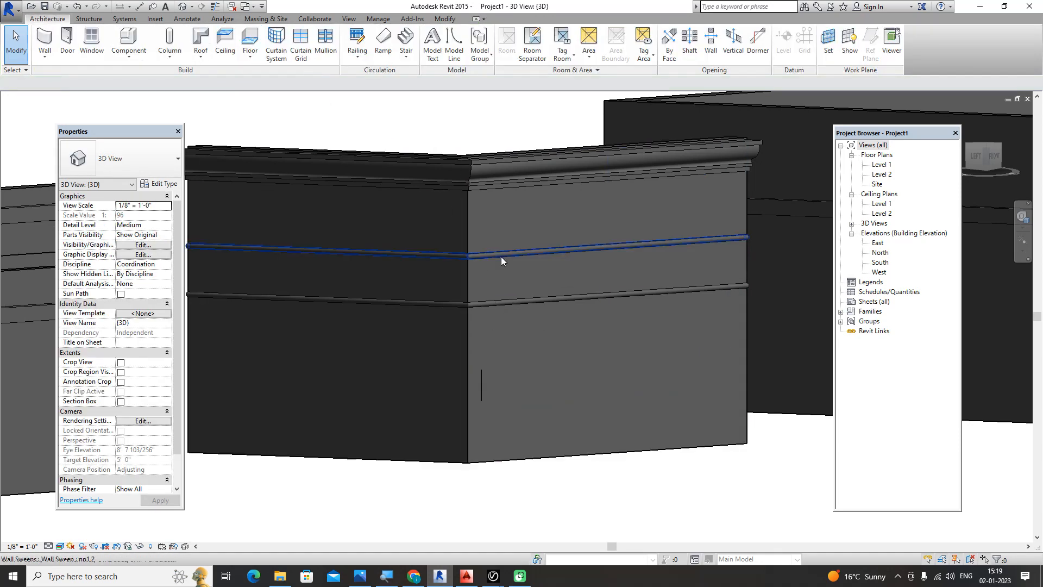
left_click(484, 303)
left_click(307, 58)
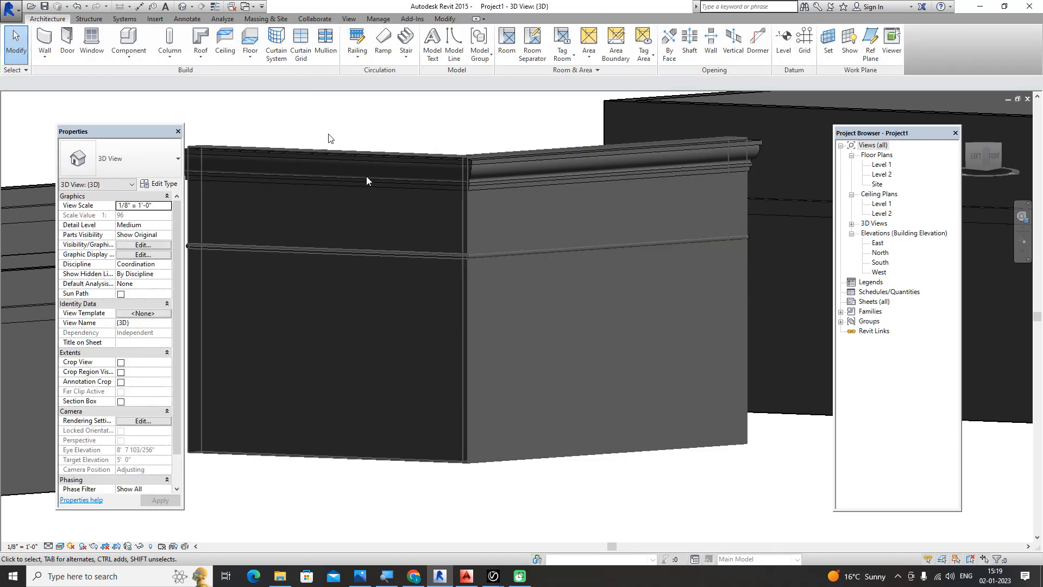
left_click(489, 254)
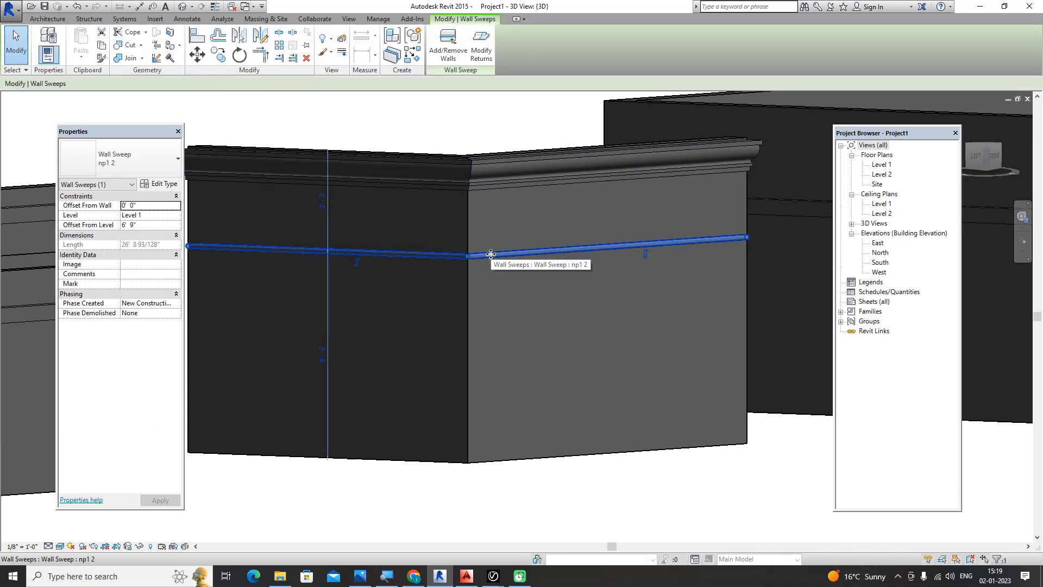
left_click(306, 57)
Select the cornice sweep on top of the corner walls and orient the 3D view to the front.
left_click(506, 161)
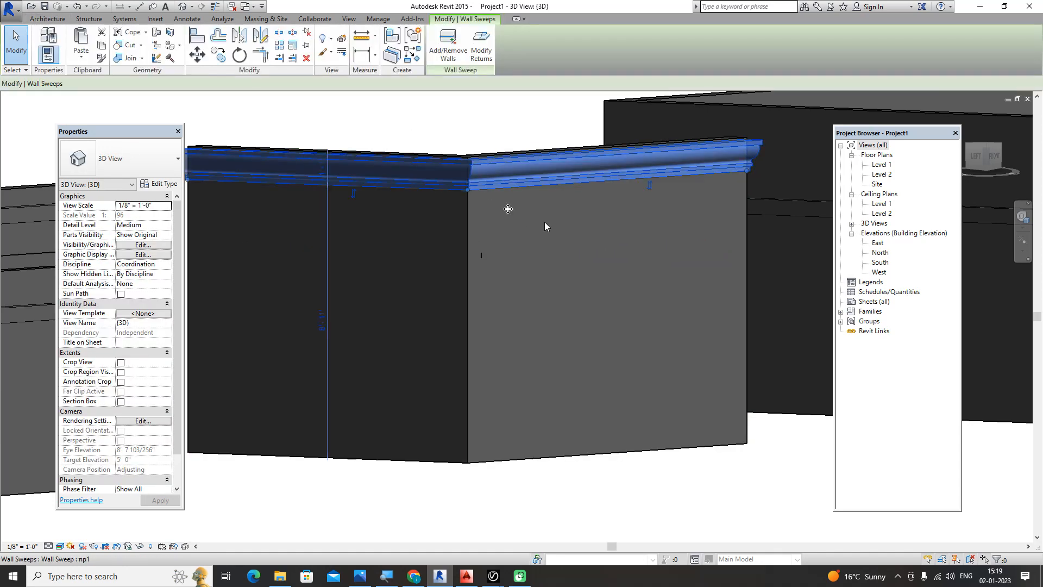
left_click(993, 157)
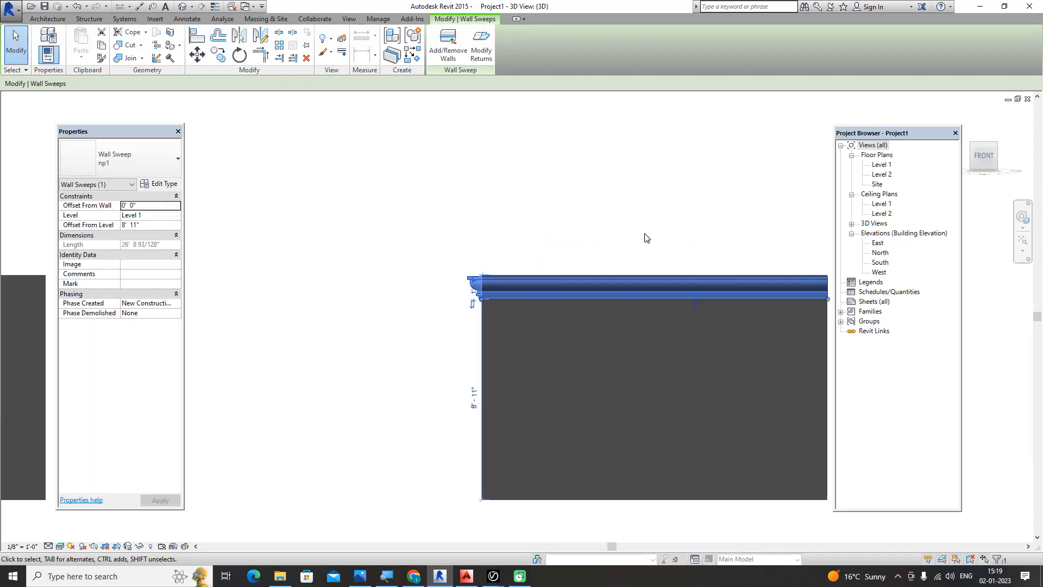
Array the cornice sweep straight down the front wall, placing the second member 3' below the original.
left_click(280, 50)
middle_click_drag(416, 218, 426, 143)
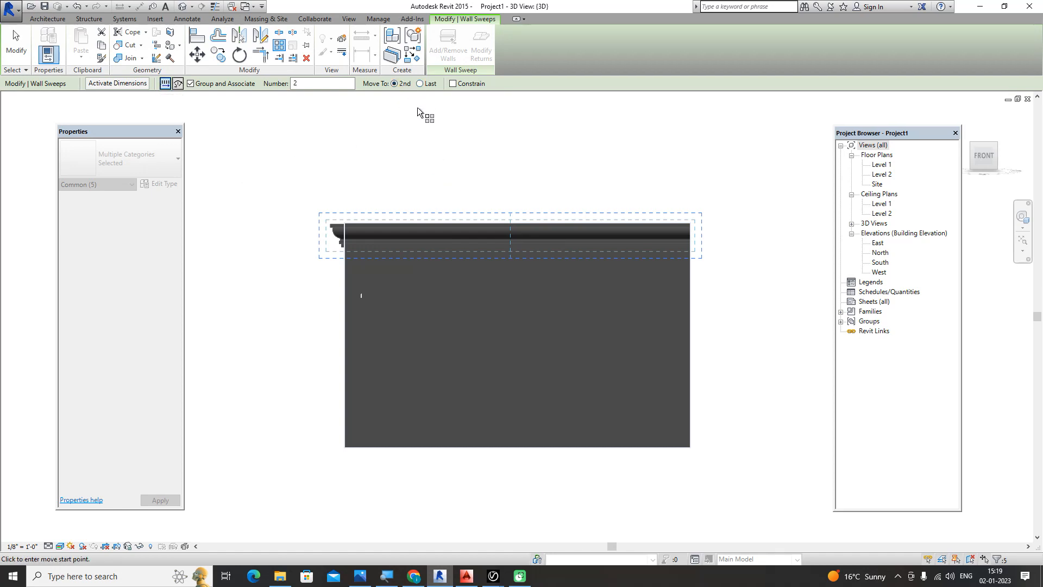
scroll(352, 265, "up", 2)
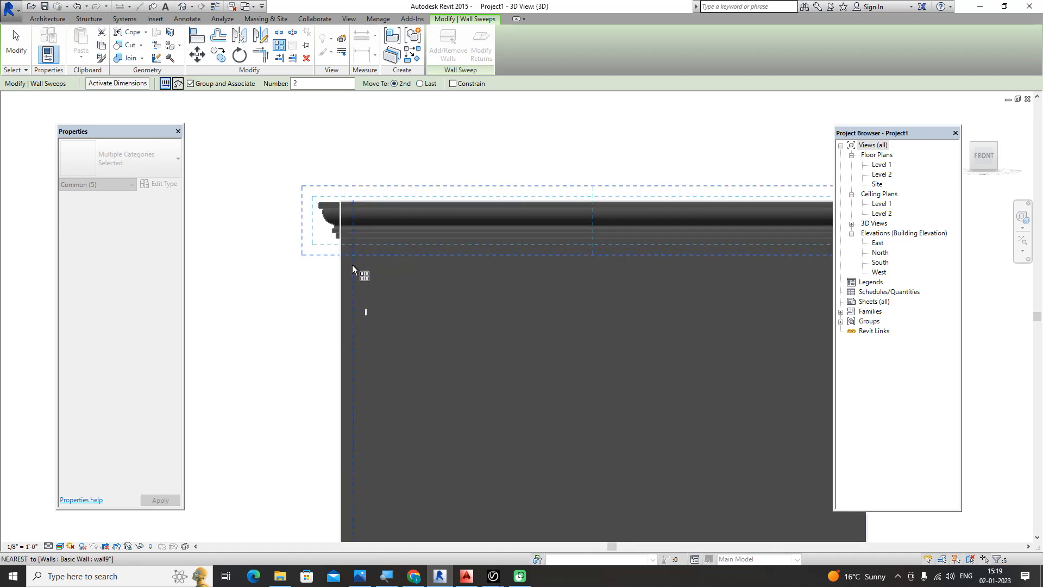
left_click(341, 204)
scroll(340, 289, "up", 1)
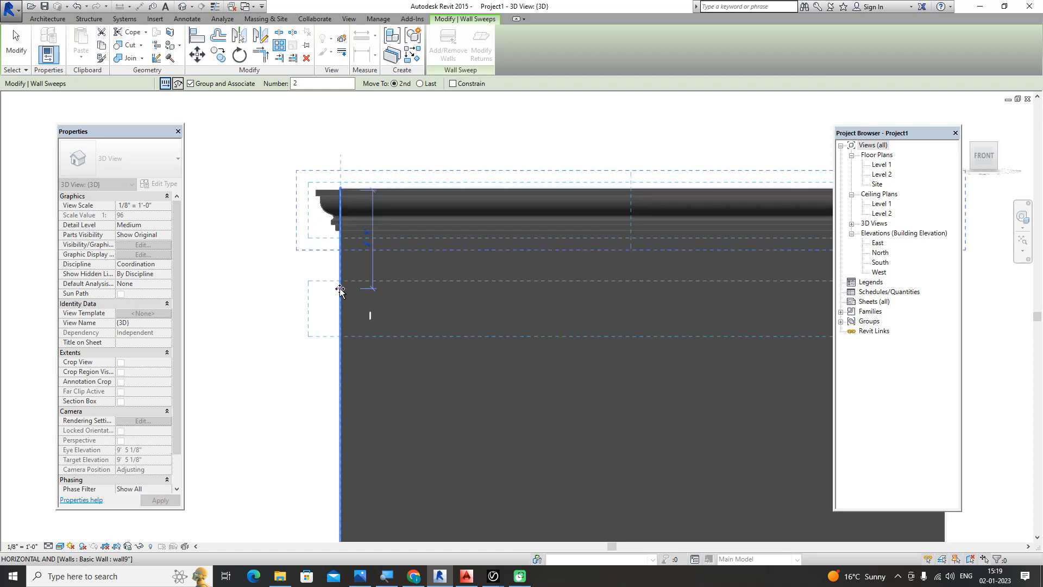
scroll(339, 290, "up", 1)
type("3")
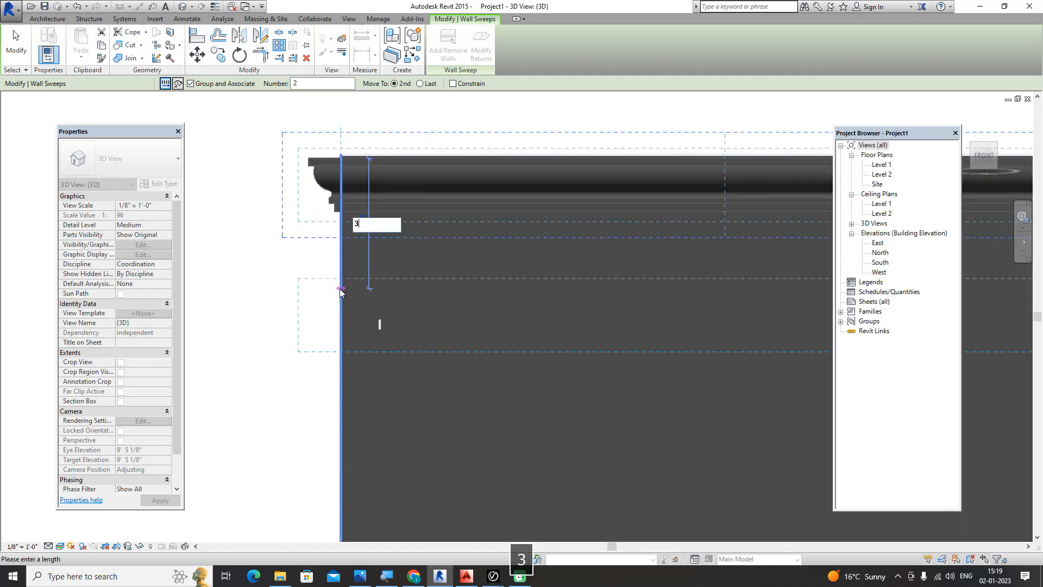
type("'")
key("Return")
Set the number of cornices in the new array to 3.
scroll(318, 181, "down", 1)
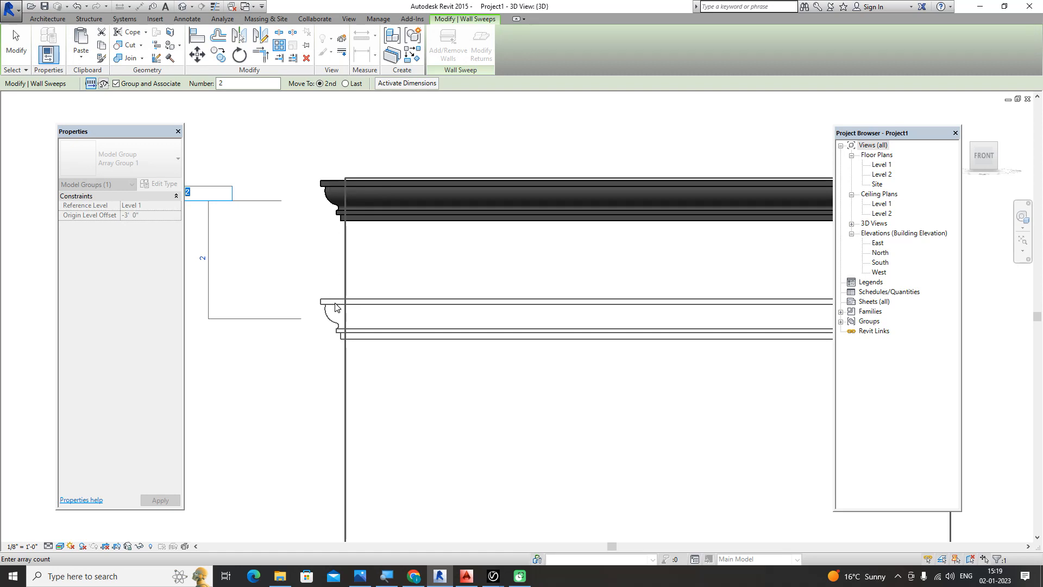
scroll(368, 286, "down", 2)
middle_click_drag(394, 302, 428, 242)
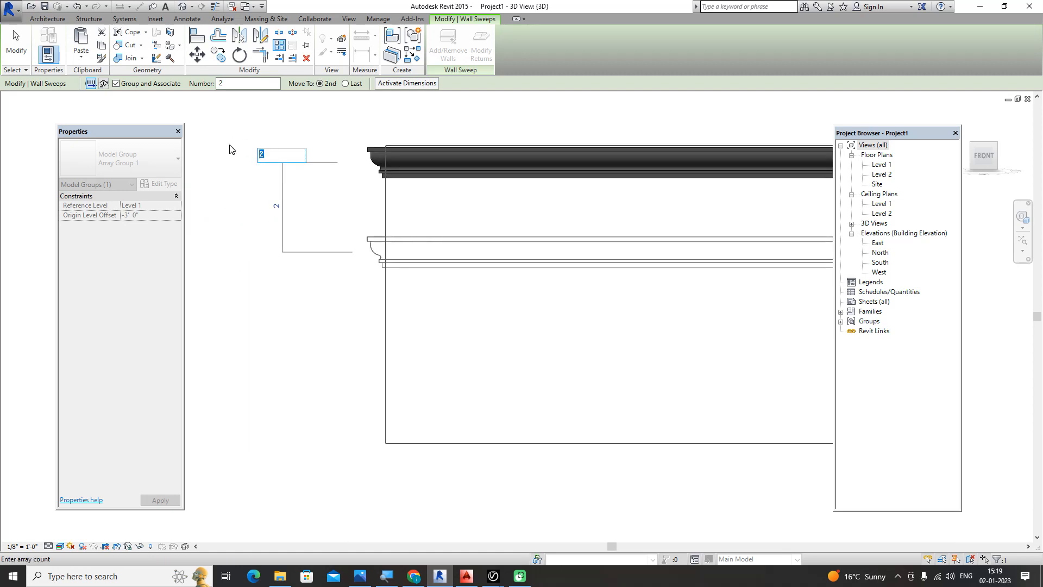
type("3")
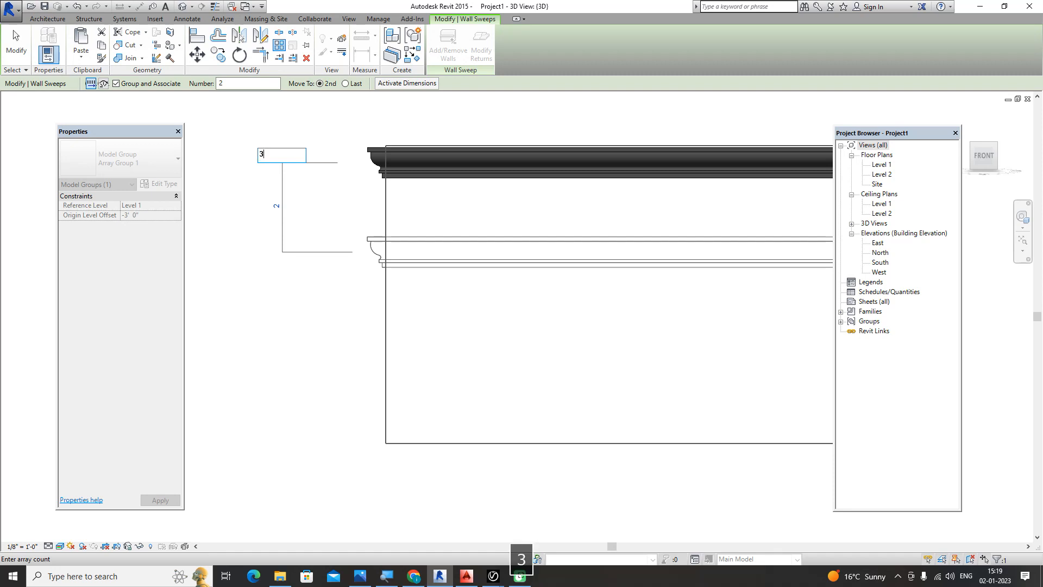
key("Return")
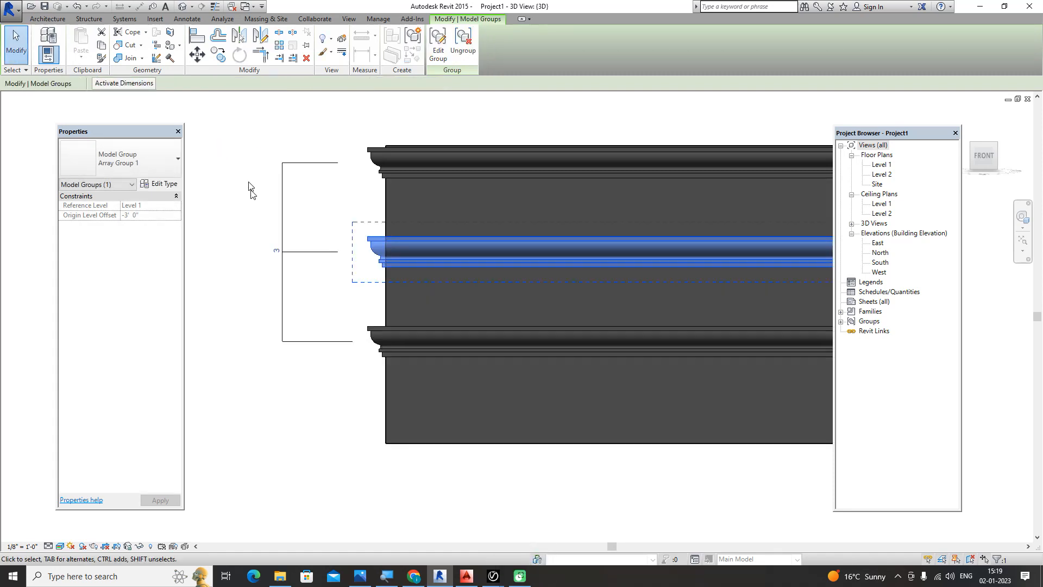
Try to raise the cornice array's count to 4, and undo the whole array.
left_click(277, 252)
left_click(277, 253)
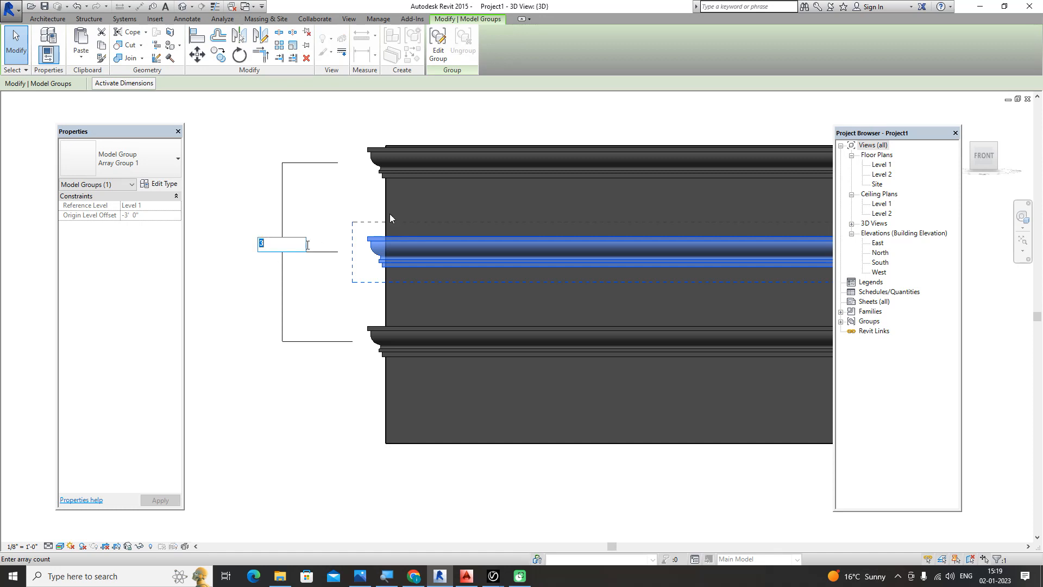
type("4")
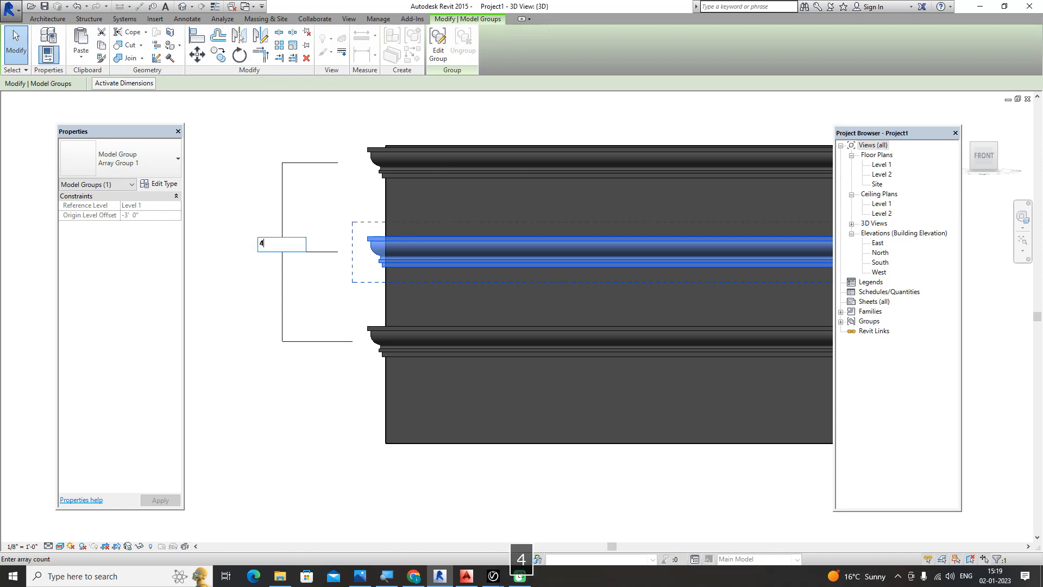
key("Return")
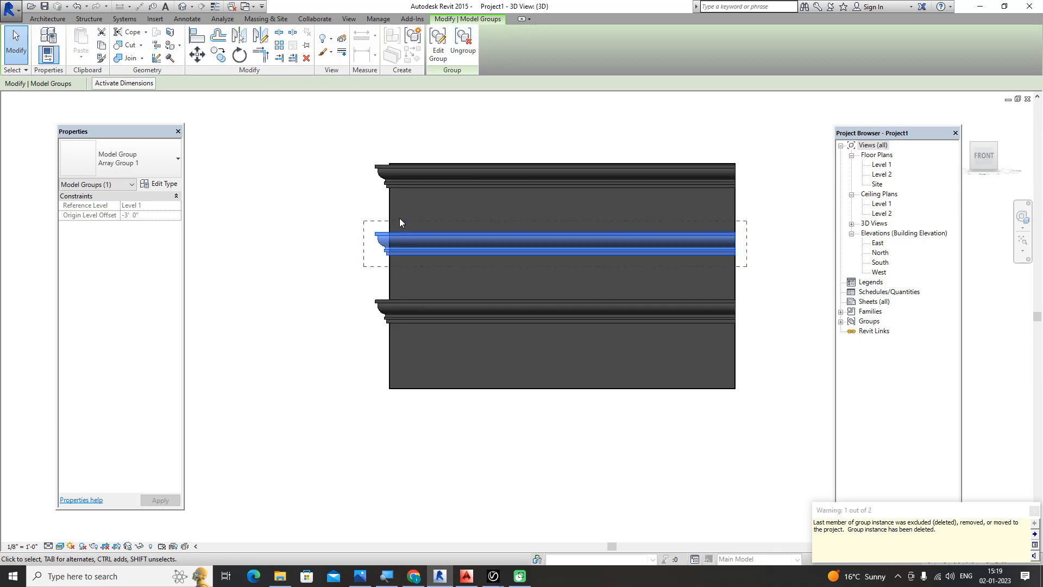
key("ctrl+z")
key("ctrl+z")
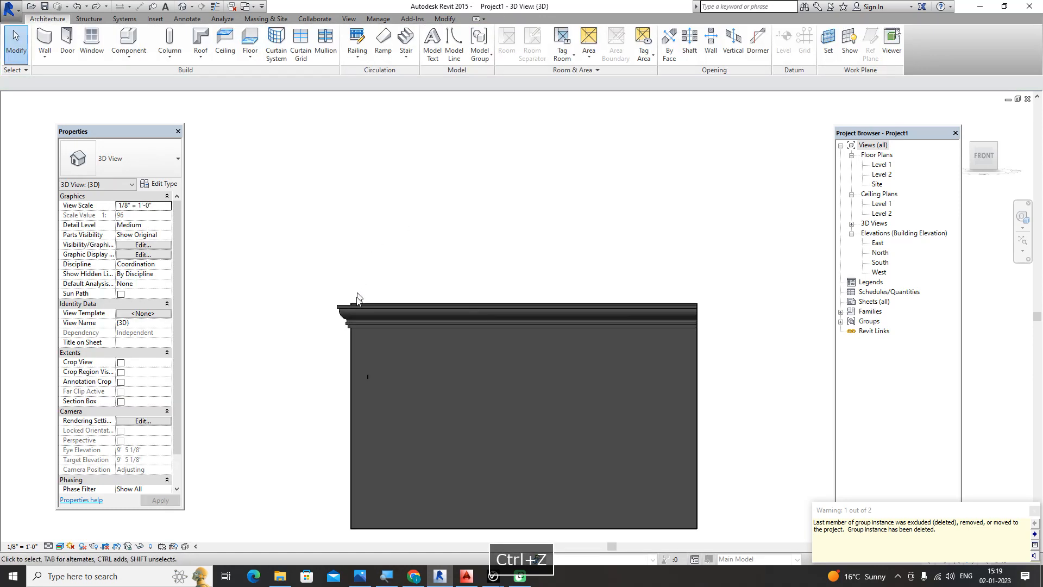
Array the top cornice down the front wall with the second member about 1' 8" below and a count of 4.
left_click(352, 311)
middle_click_drag(388, 252, 417, 122)
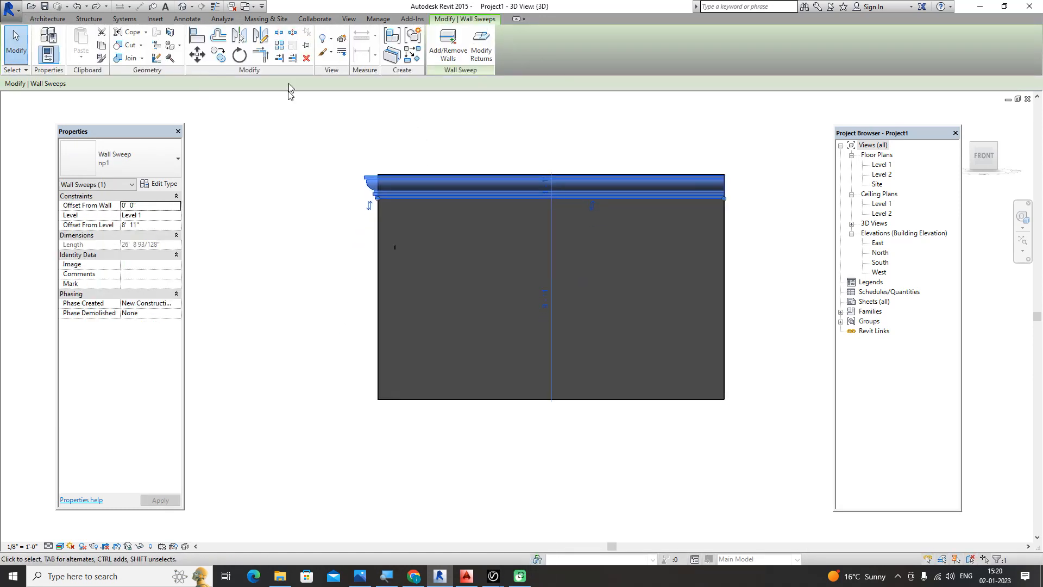
left_click(280, 47)
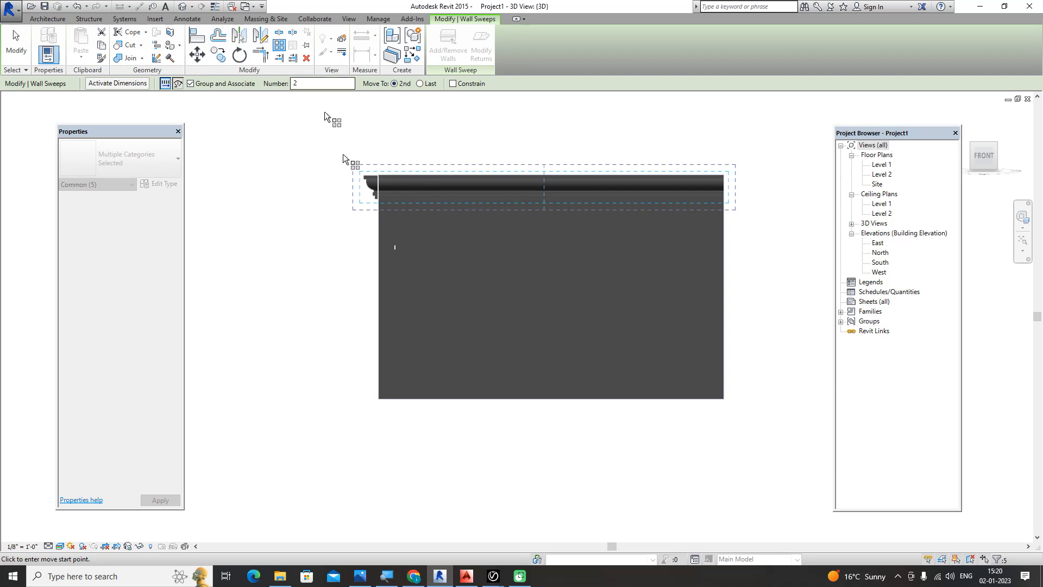
scroll(373, 191, "up", 1)
scroll(373, 191, "up", 1)
key("Escape")
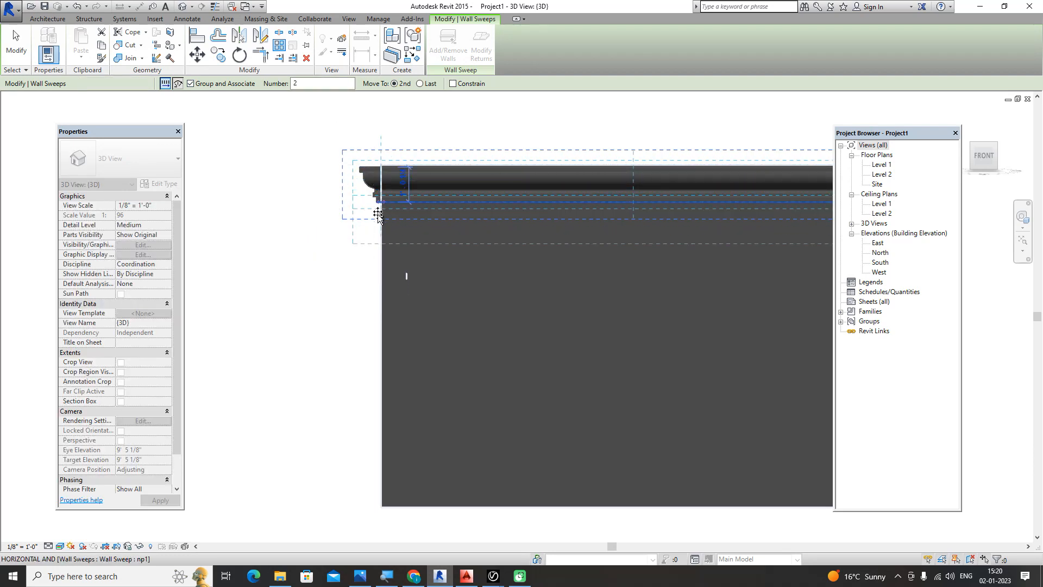
left_click(379, 224)
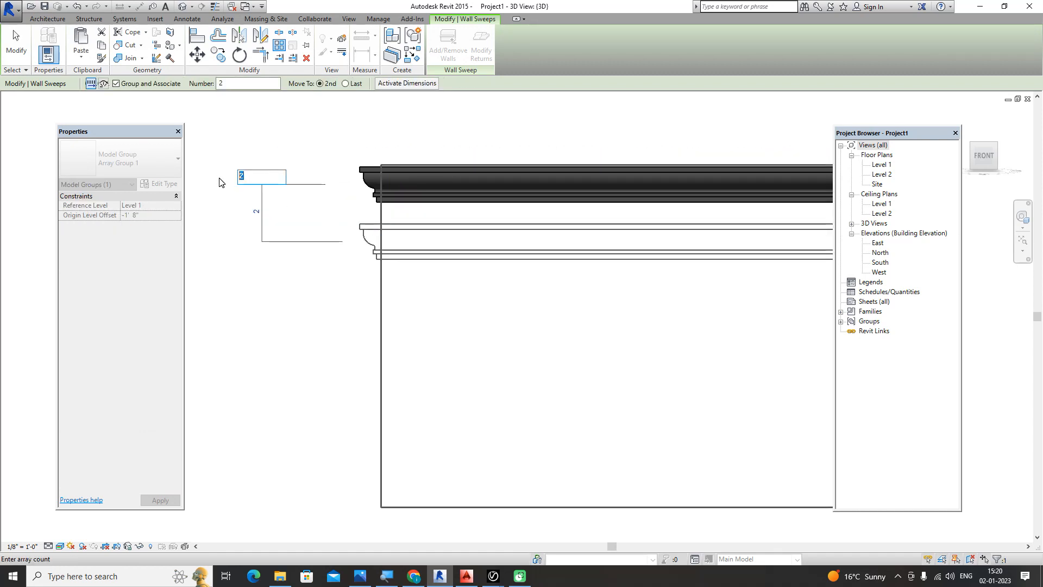
type("4")
key("Return")
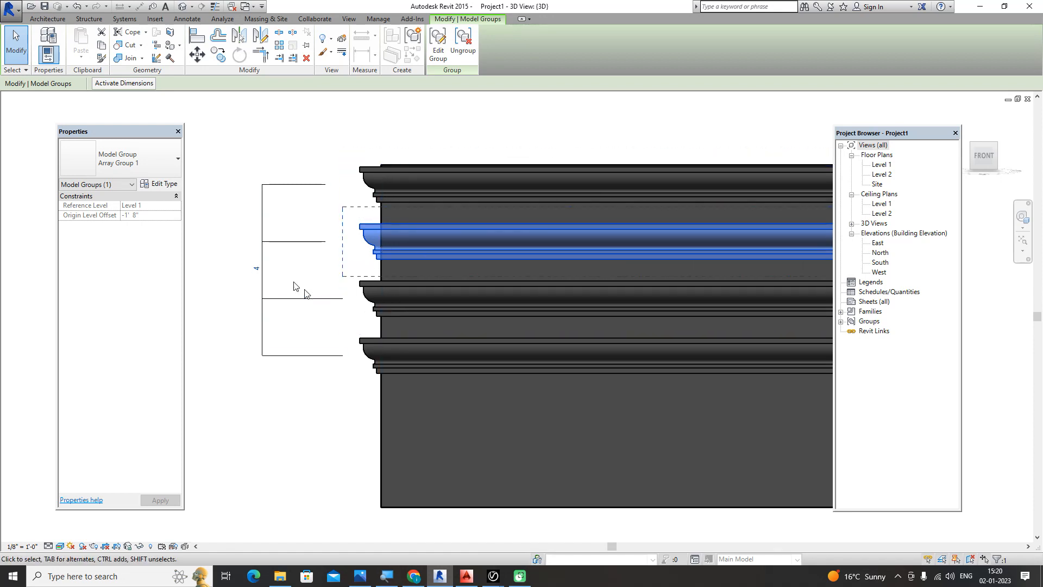
Raise the cornice array's count to 6, and undo the whole array.
left_click(257, 268)
type("6")
key("Return")
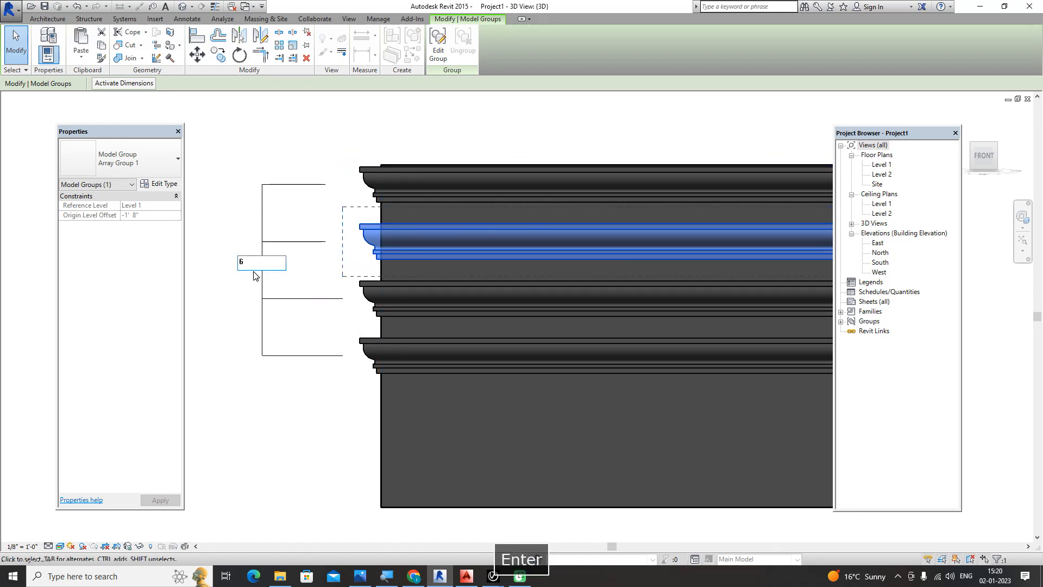
middle_click_drag(262, 272, 275, 226)
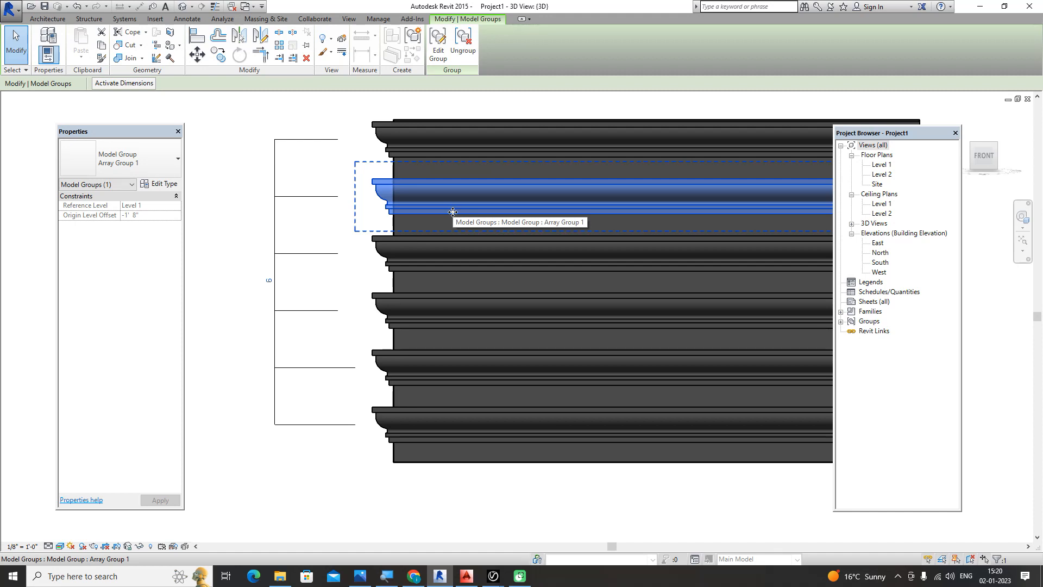
key("ctrl+z")
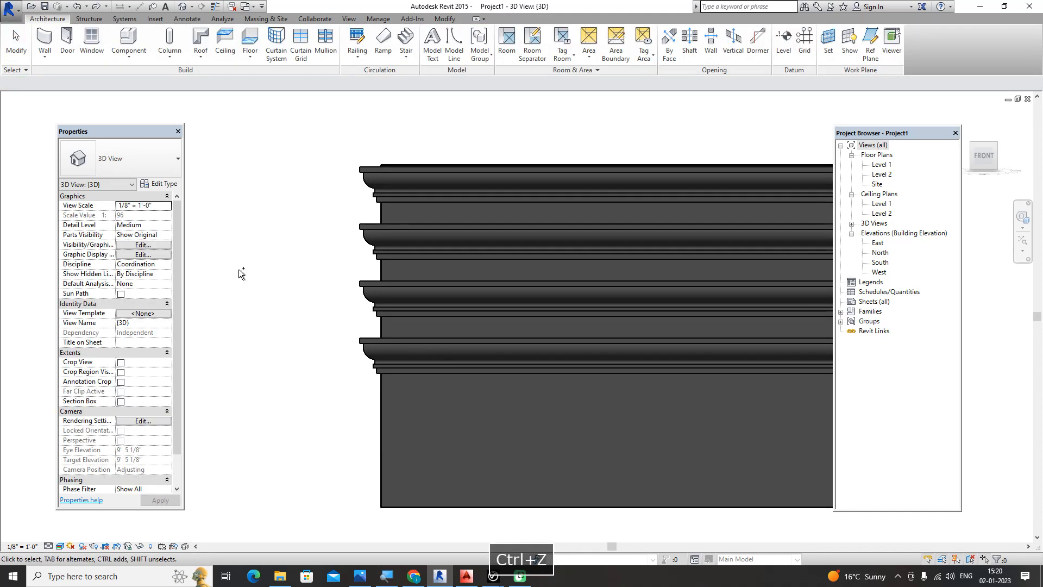
key("ctrl+z")
Array the top cornice with Move To Last, placing the last member about 8' 8" below near the wall base, with a count of 6.
left_click(371, 194)
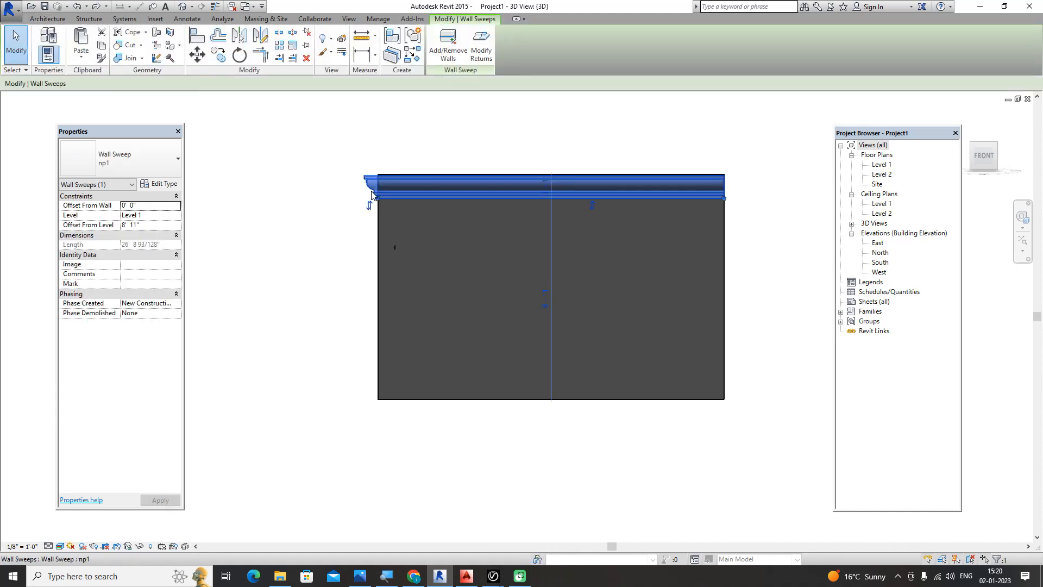
left_click(280, 45)
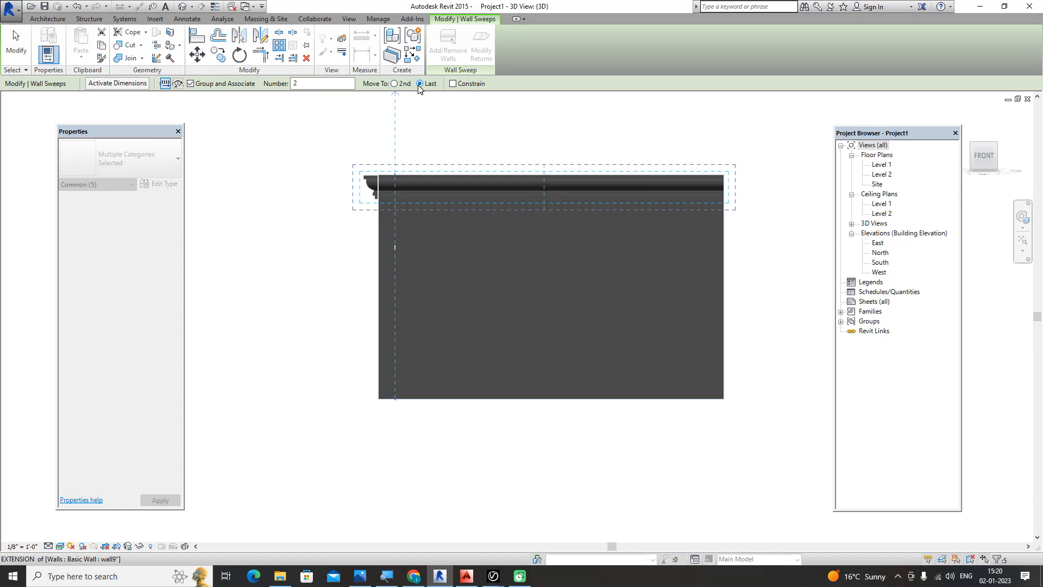
scroll(369, 220, "up", 2)
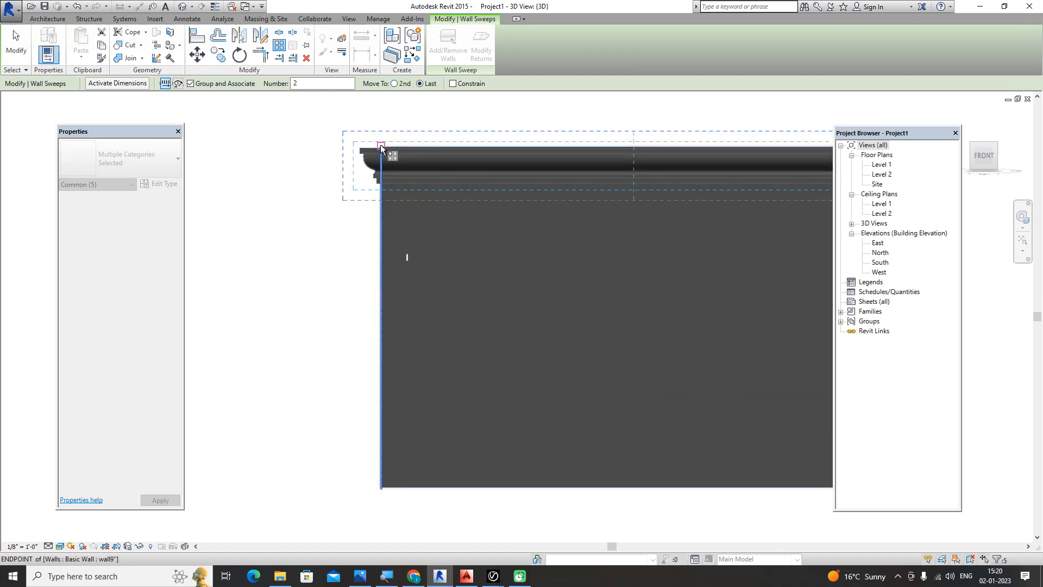
left_click(380, 145)
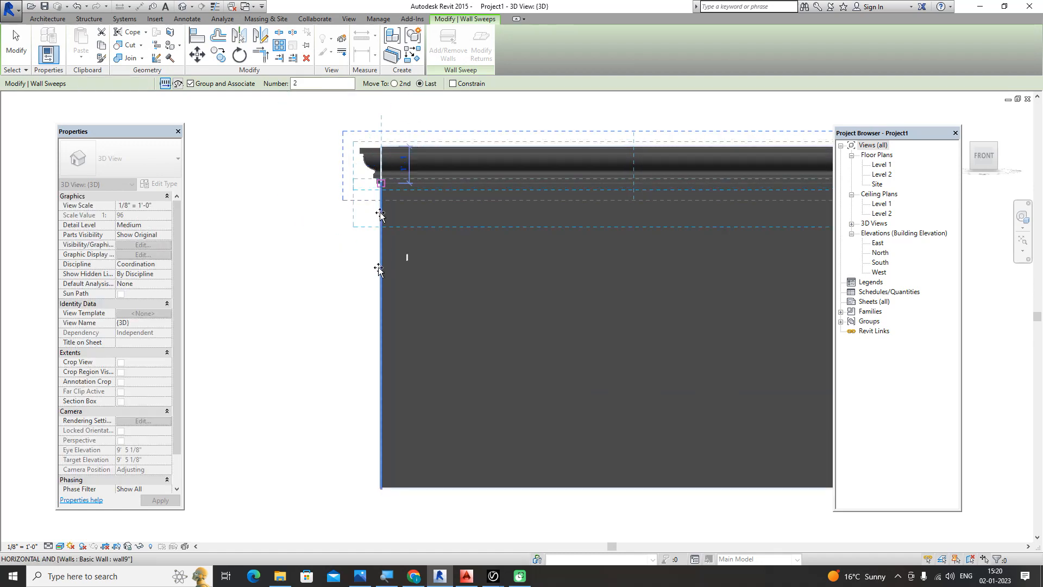
left_click(382, 451)
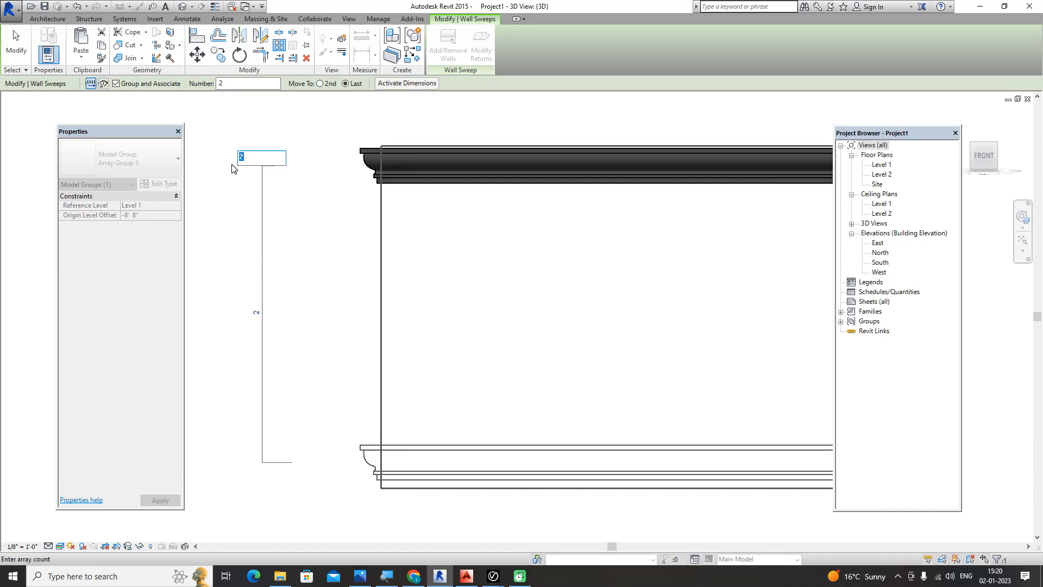
type("6")
key("Return")
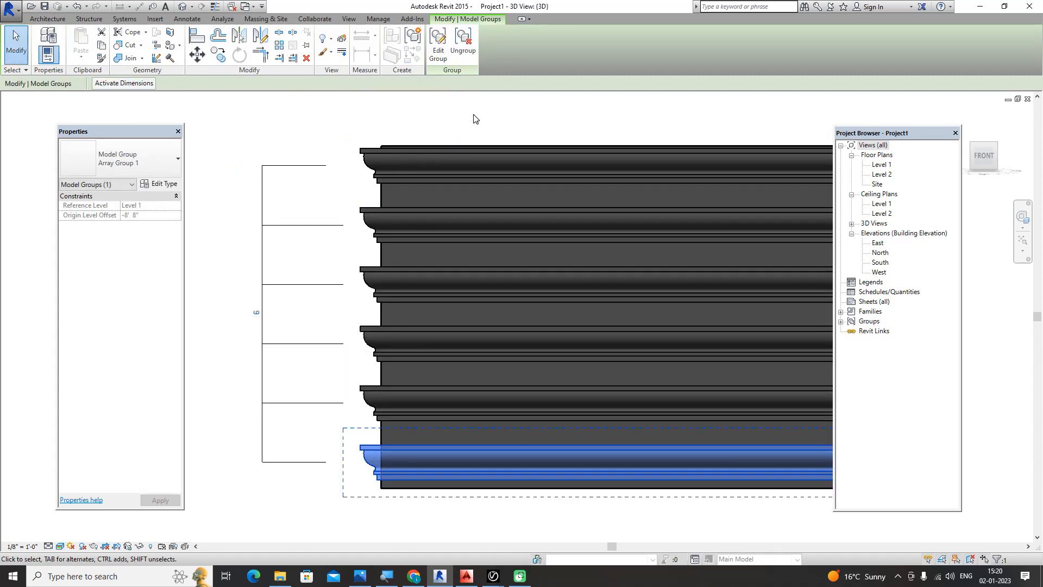
Reduce the cornice array's count to 4.
scroll(474, 118, "down", 2)
left_click(308, 252)
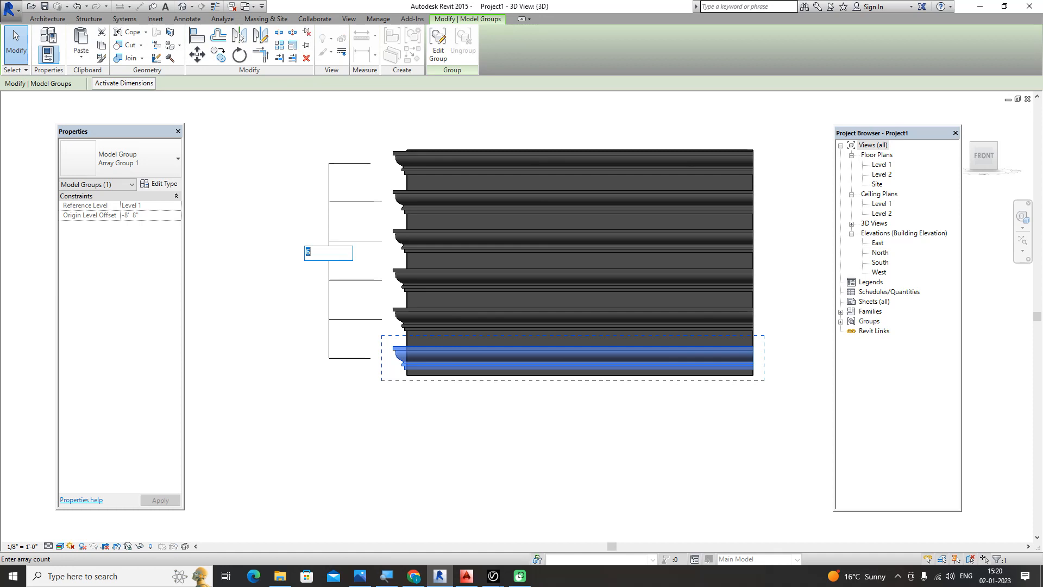
type("4")
key("Return")
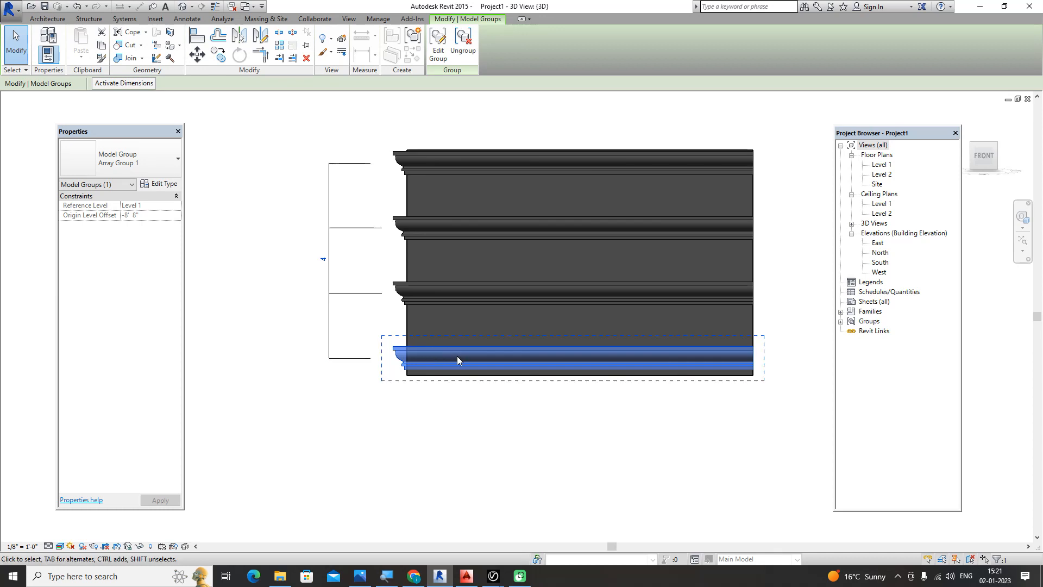
Set the cornice array's count to 5 and leave the array command.
left_click(323, 259)
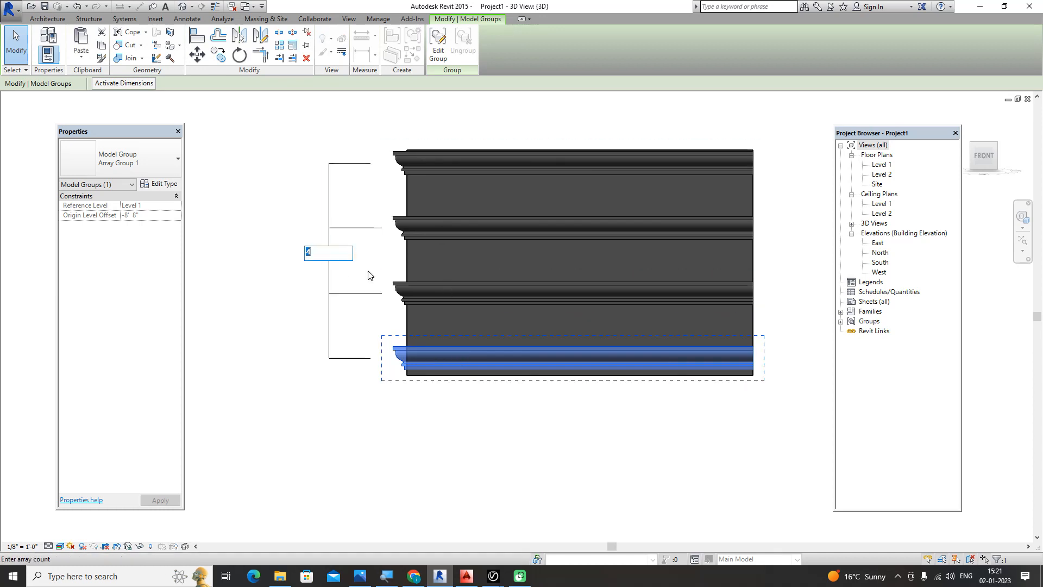
type("5")
key("Return")
key("Return")
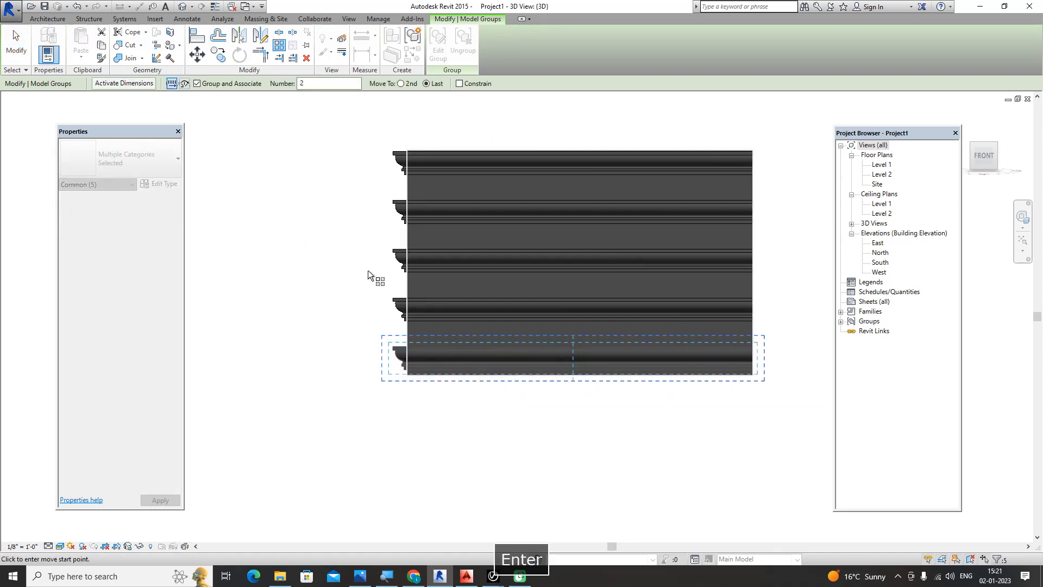
right_click(225, 189)
left_click(247, 197)
left_click(247, 203)
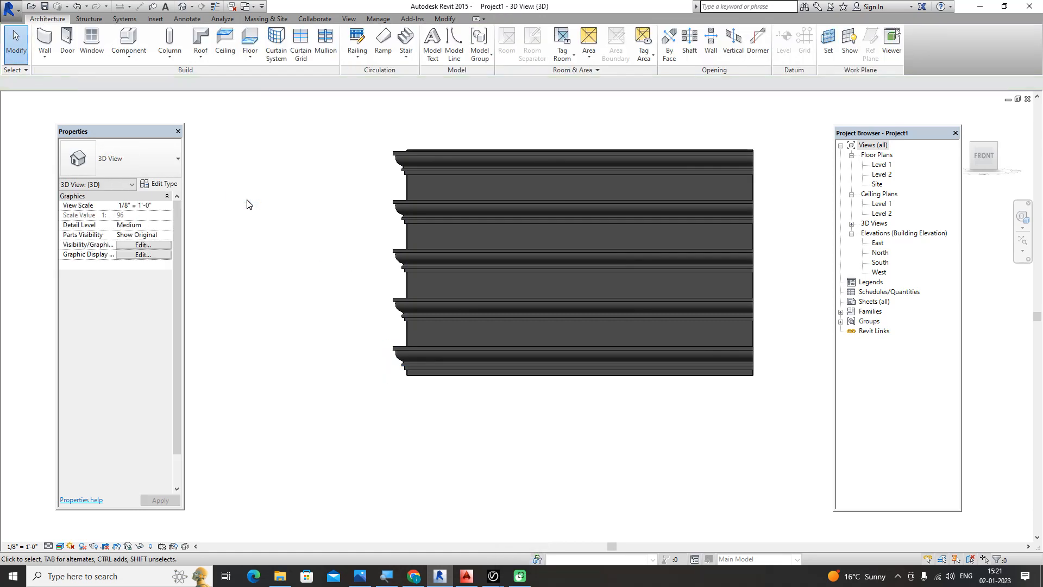
Edit the array group from the second cornice, shorten its front-wall run to a stub beside the corner, and finish the group.
left_click(493, 206)
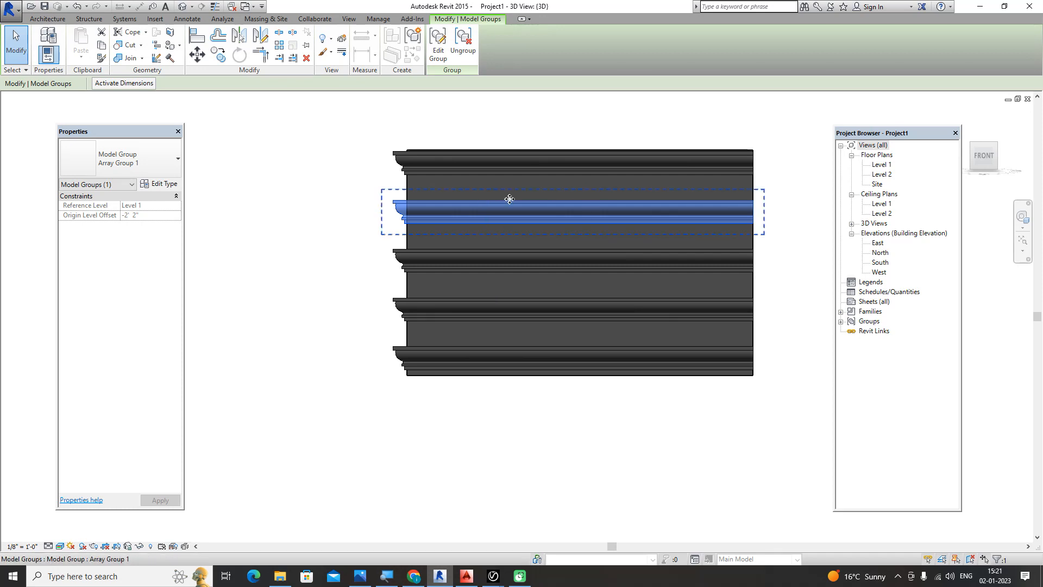
left_click(438, 42)
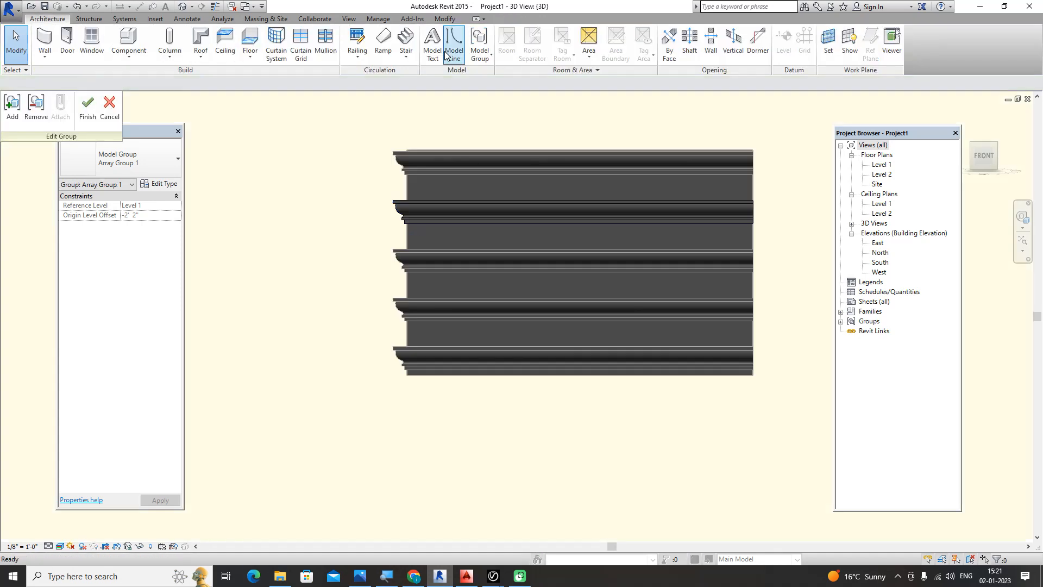
left_click(466, 219)
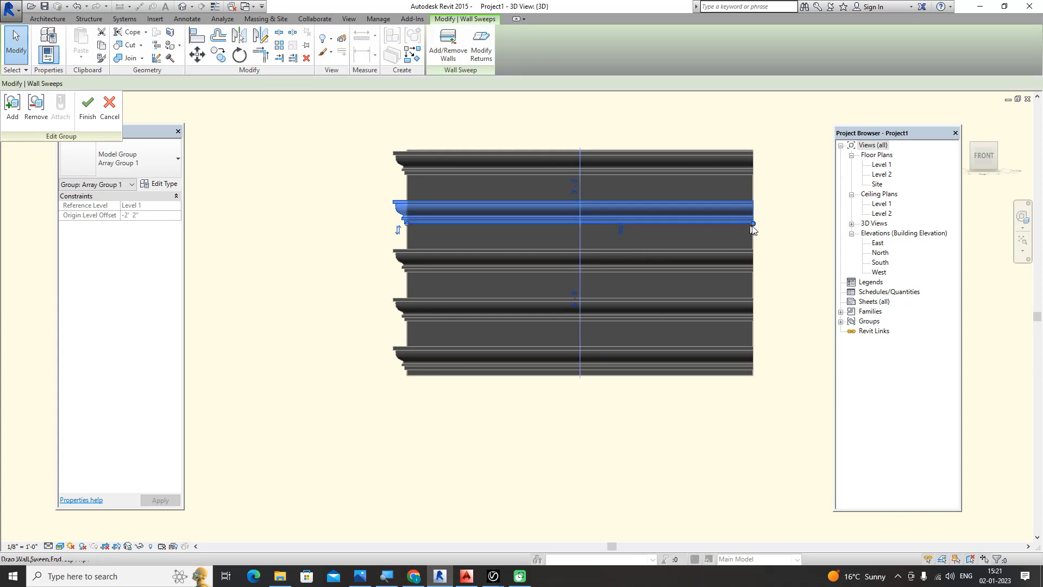
left_click_drag(753, 223, 438, 223)
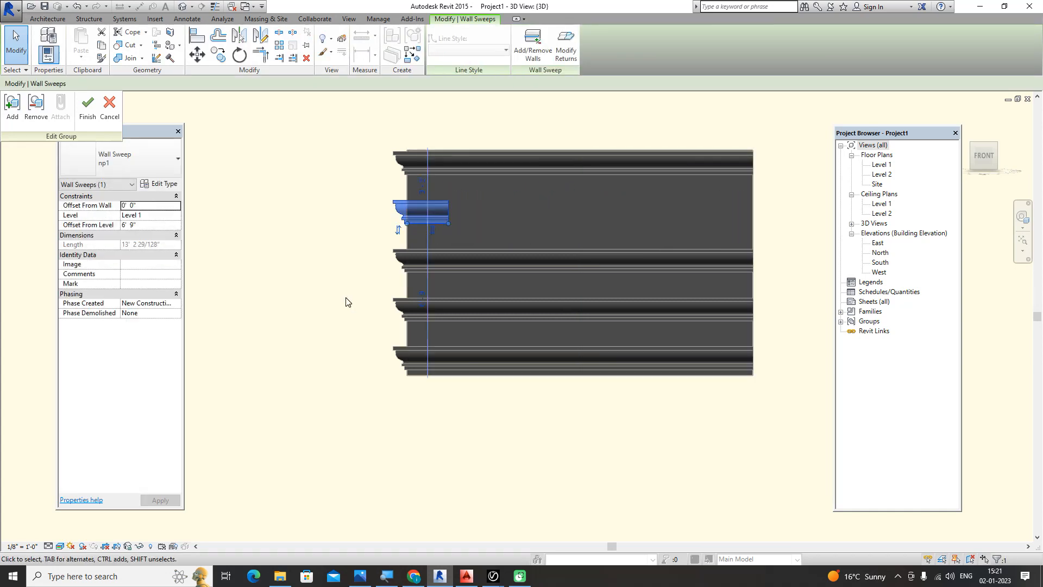
left_click(87, 111)
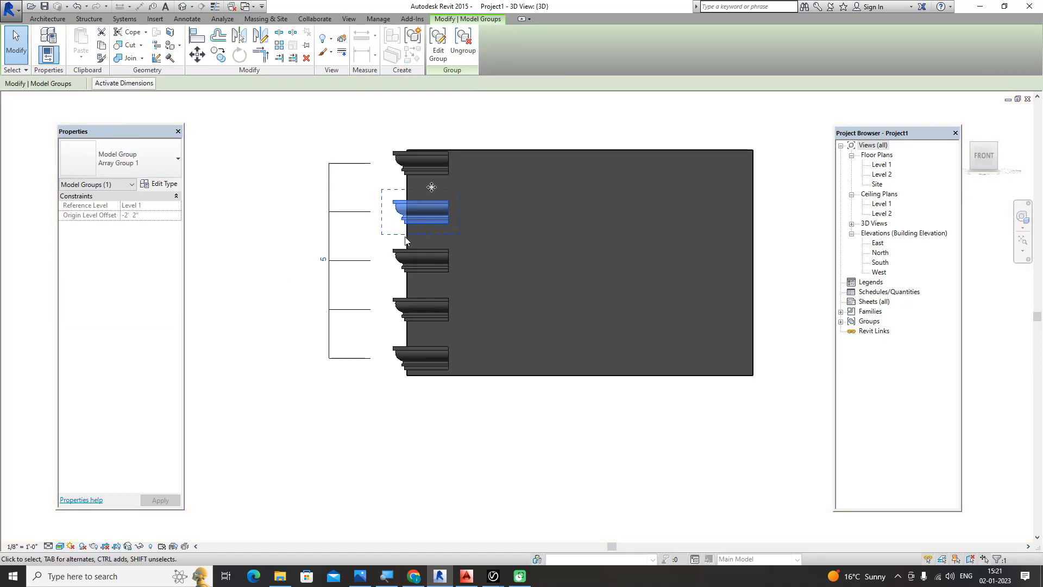
left_click(476, 467)
Edit the array group from the top cornice, shorten its side-wall run to a short return at the corner, and finish the group.
middle_click_drag(443, 419, 644, 310, "shift")
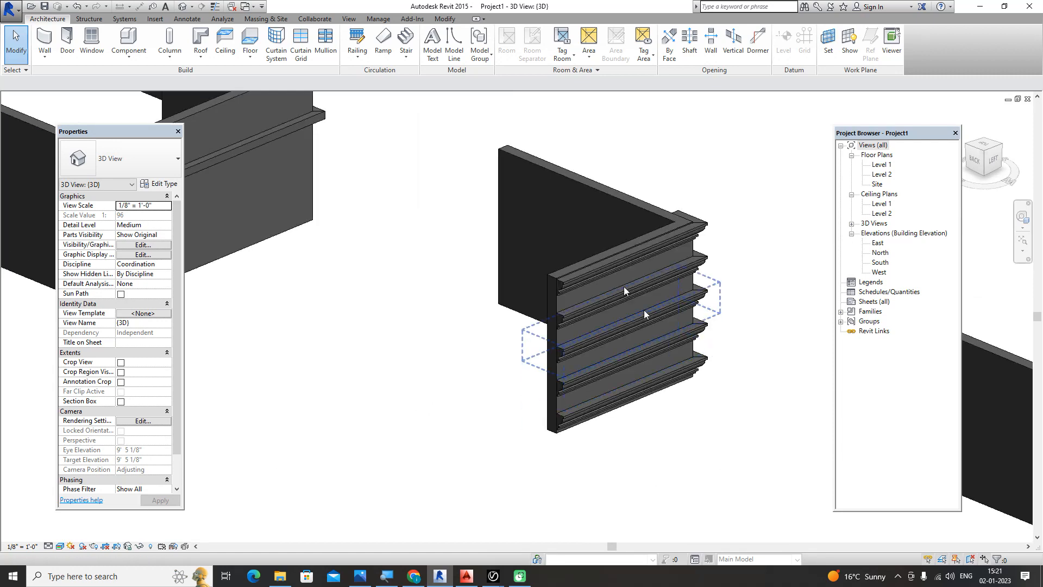
left_click(611, 268)
double_click(611, 269)
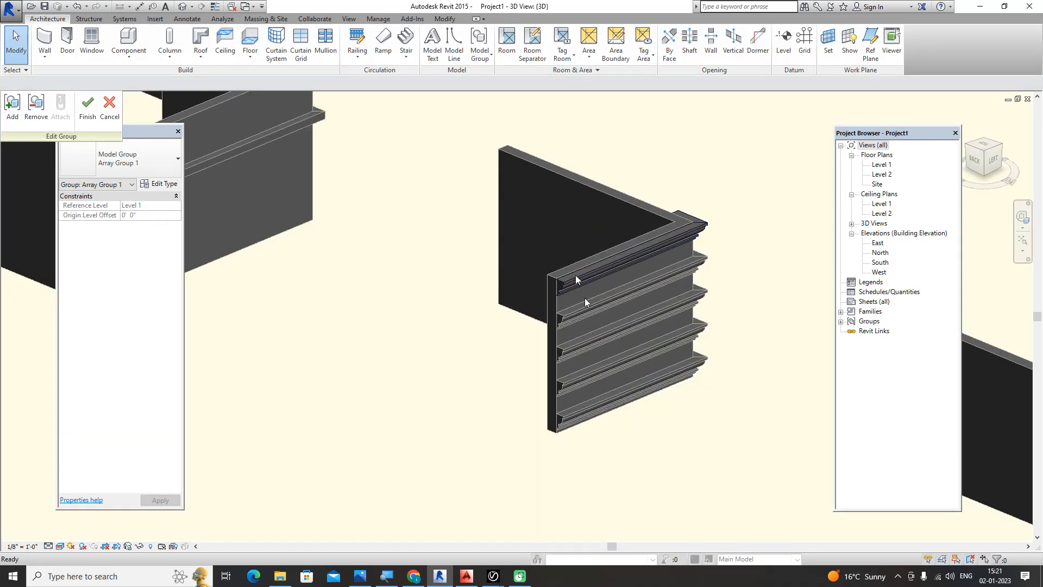
scroll(584, 297, "up", 2)
left_click(572, 265)
left_click_drag(544, 292, 722, 203)
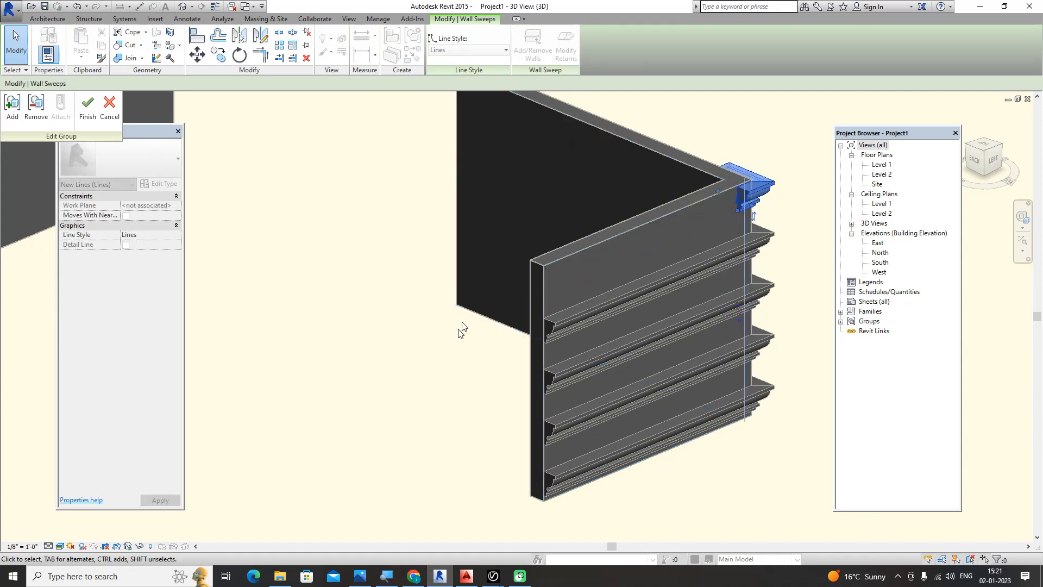
left_click(441, 352)
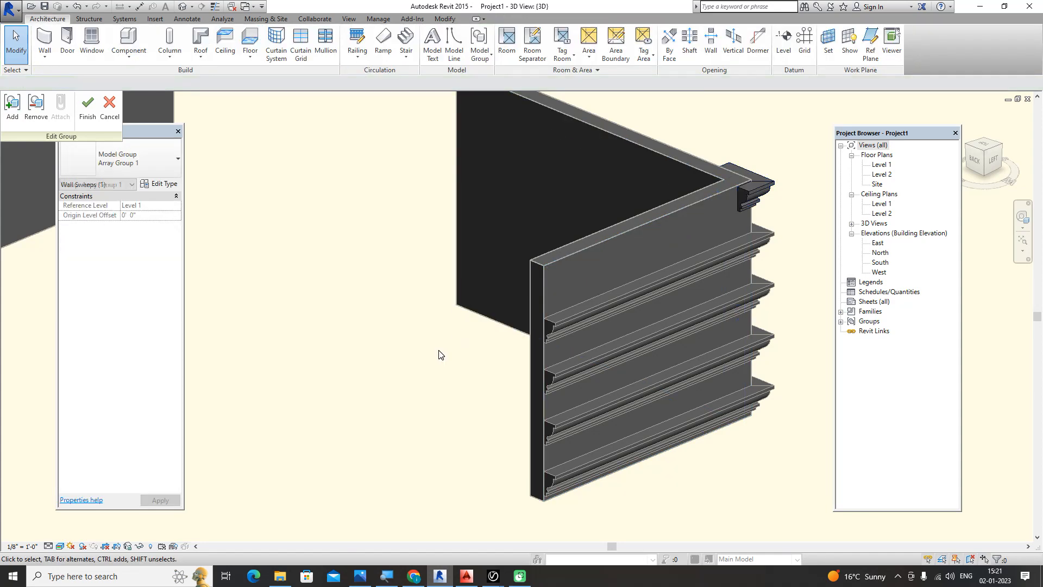
left_click(91, 118)
middle_click_drag(333, 284, 266, 417, "shift")
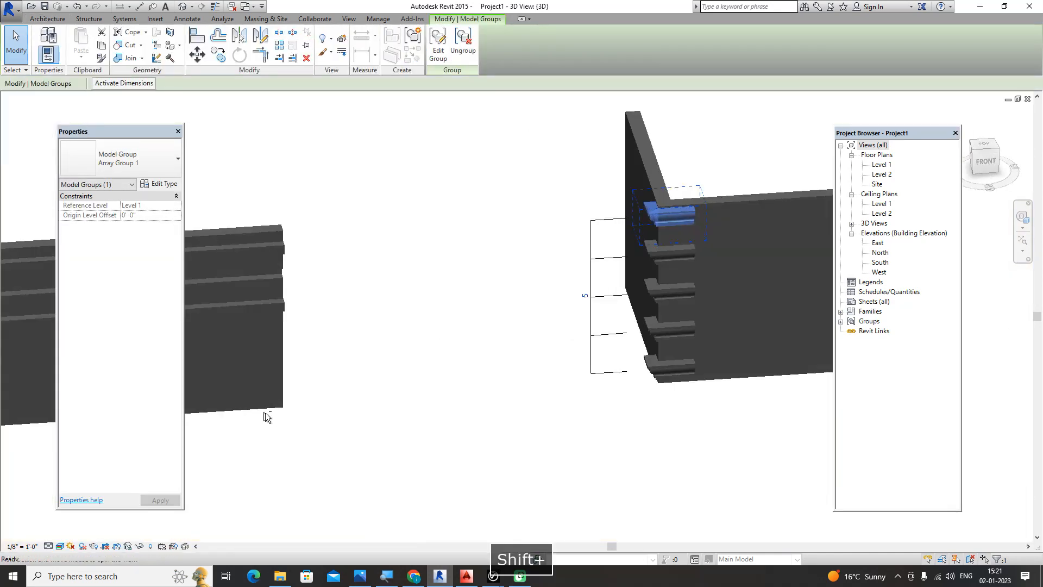
left_click(582, 492)
Edit the array group from the second cornice and stretch its front-wall end past the wall's far edge, about 16' 8" in total length.
middle_click_drag(636, 450, 535, 391)
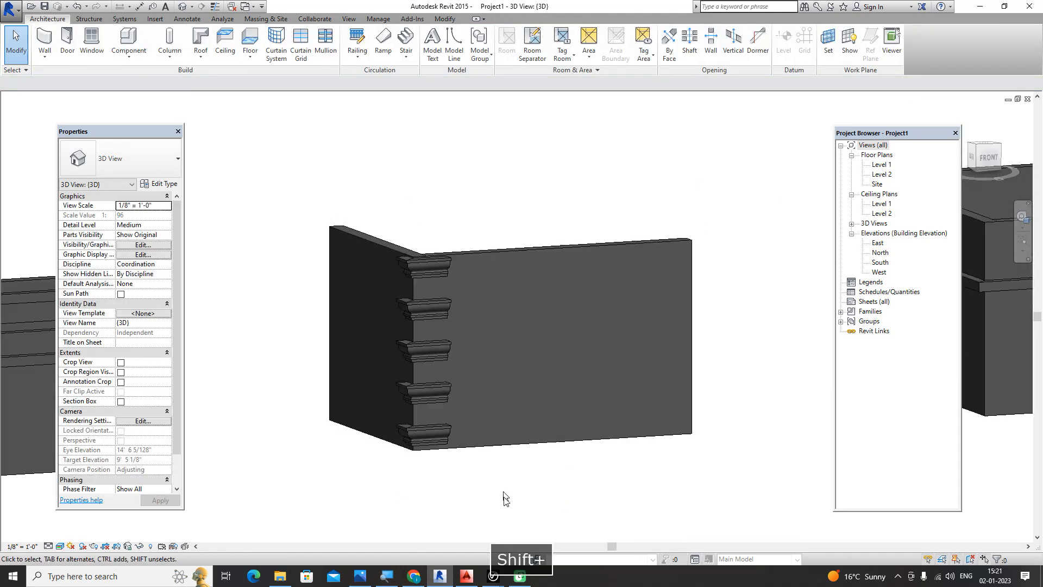
scroll(504, 498, "up", 3)
middle_click_drag(503, 502, 449, 265, "shift")
left_click(415, 242)
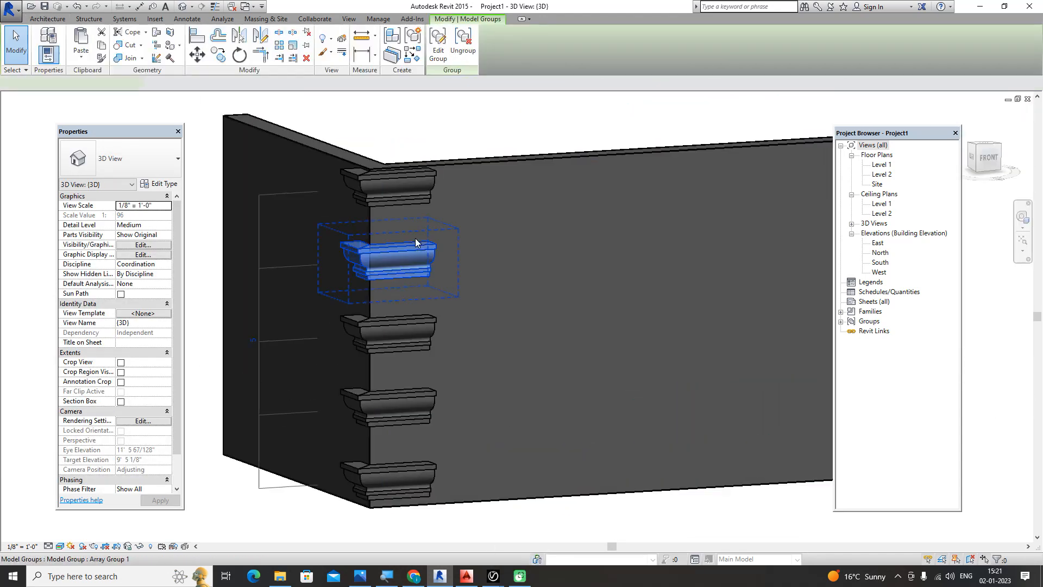
left_click(437, 44)
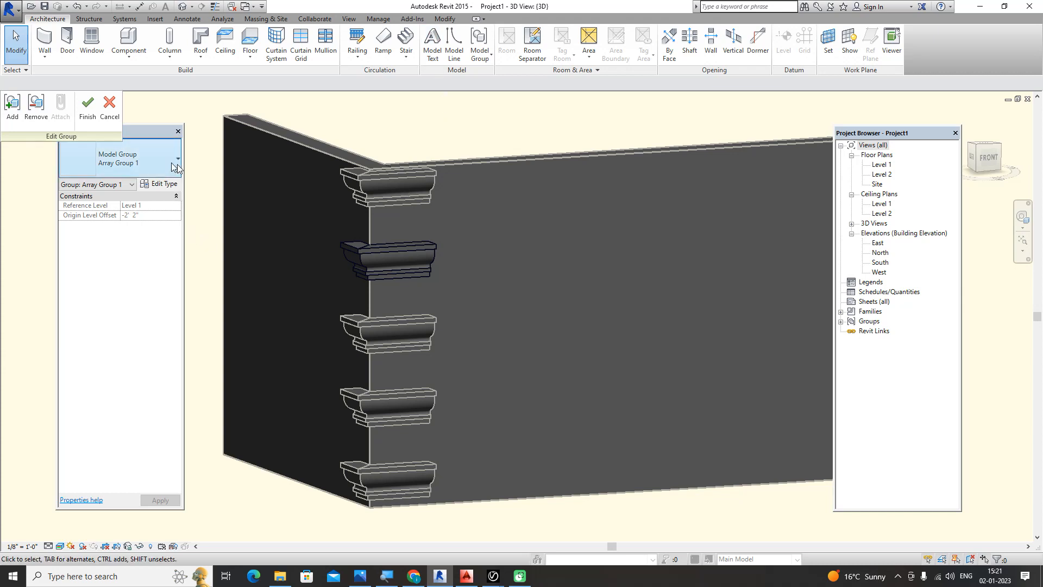
left_click(429, 254)
scroll(439, 264, "down", 2)
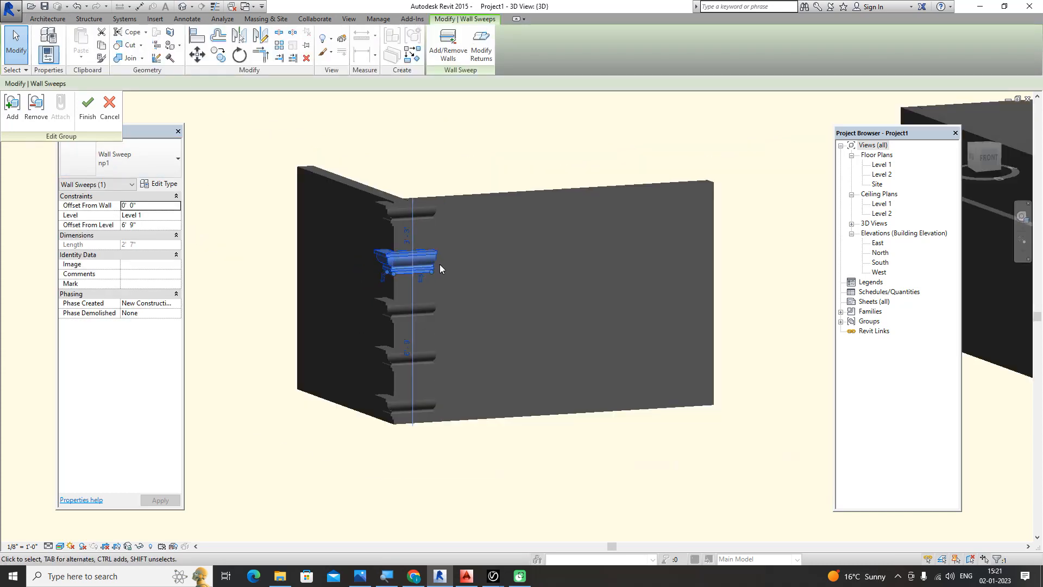
middle_click_drag(439, 264, 395, 262)
left_click_drag(388, 270, 681, 252)
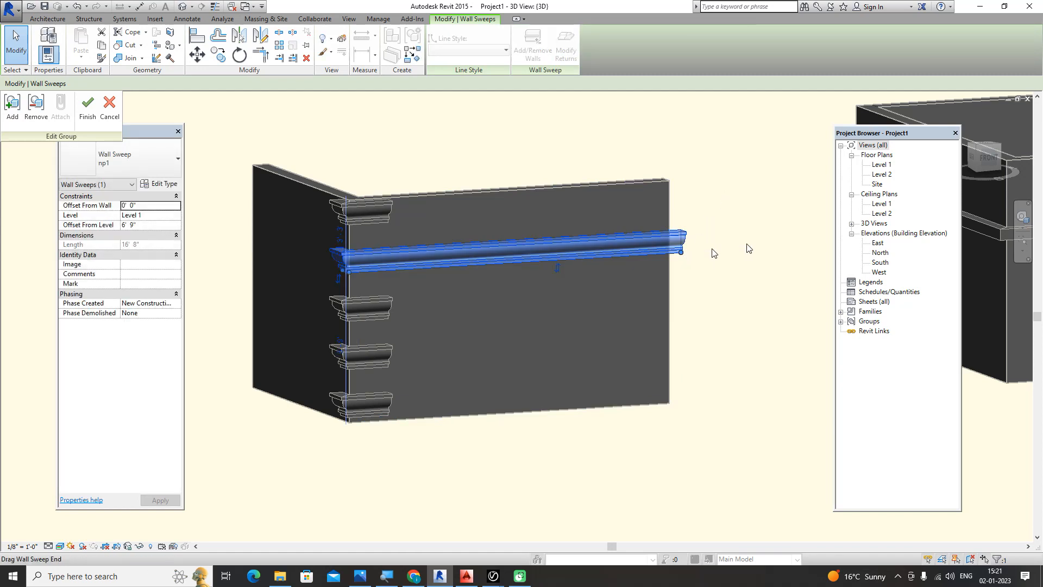
In the front view, align the stretched cornice's end with the wall's edge and finish the group edit.
left_click(990, 158)
middle_click_drag(412, 218, 739, 335)
scroll(731, 347, "up", 2)
left_click_drag(749, 321, 723, 324)
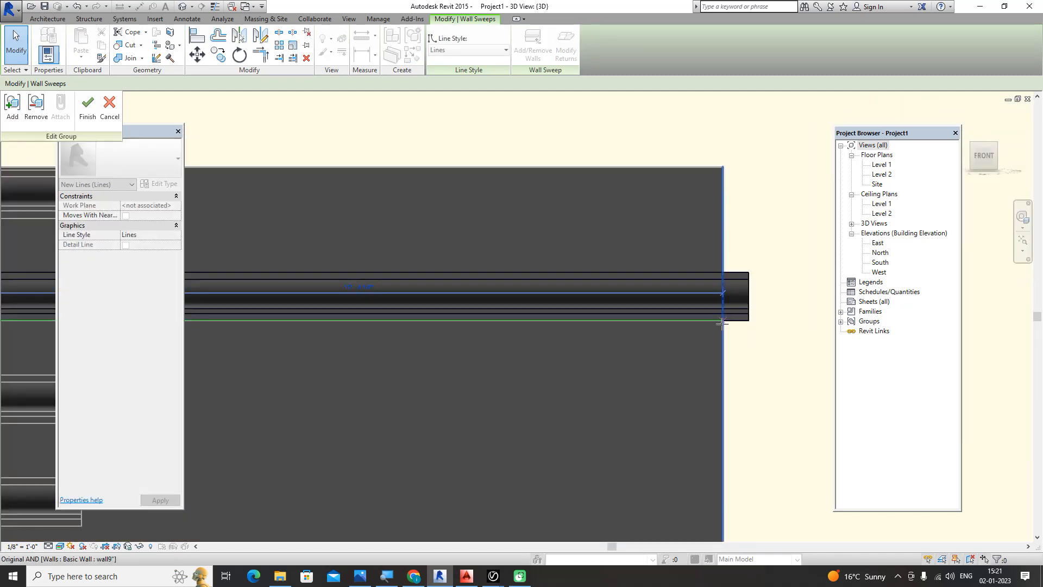
left_click(771, 200)
scroll(773, 202, "down", 4)
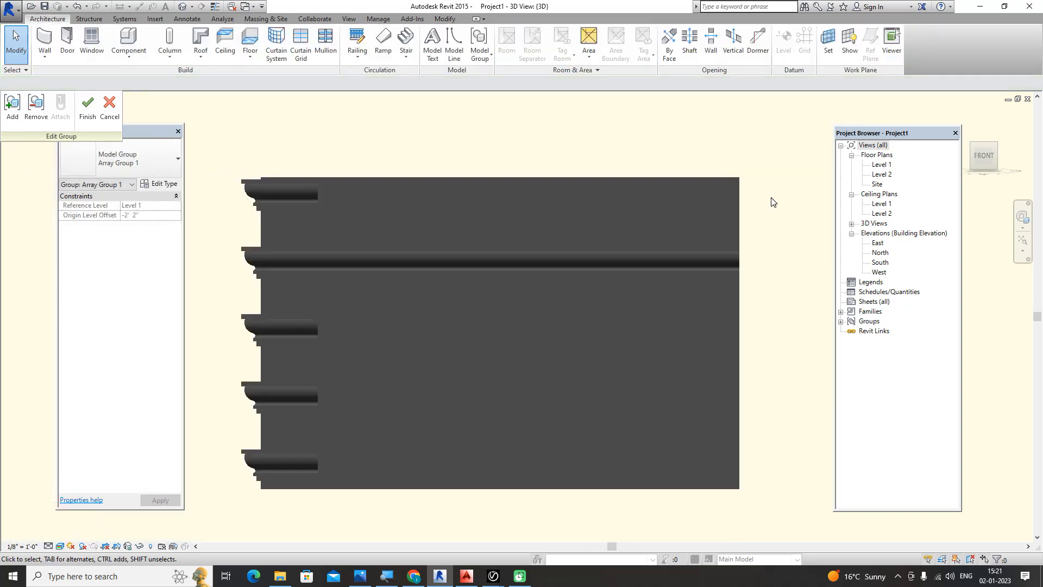
left_click(87, 106)
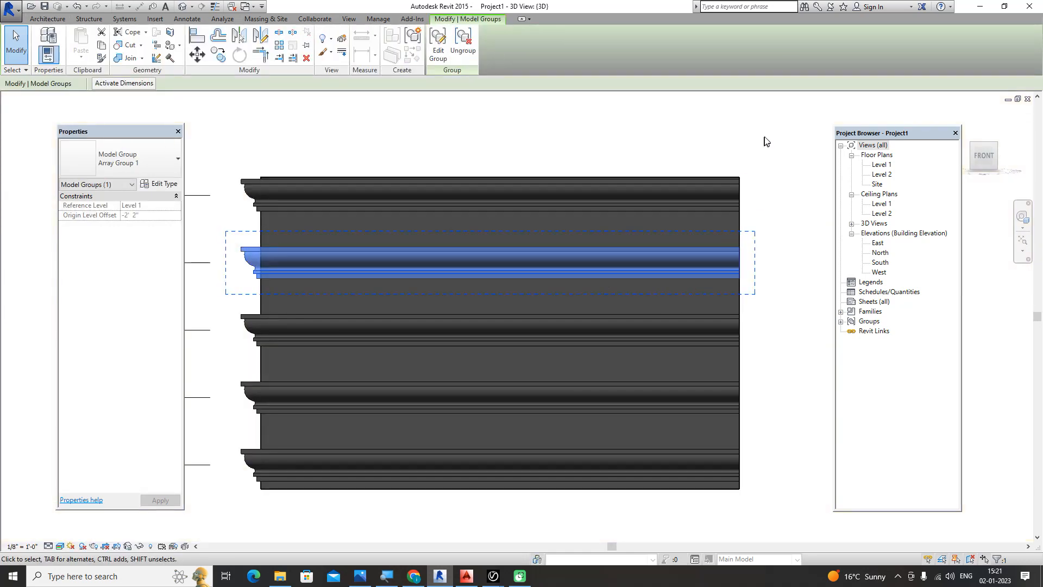
left_click(763, 143)
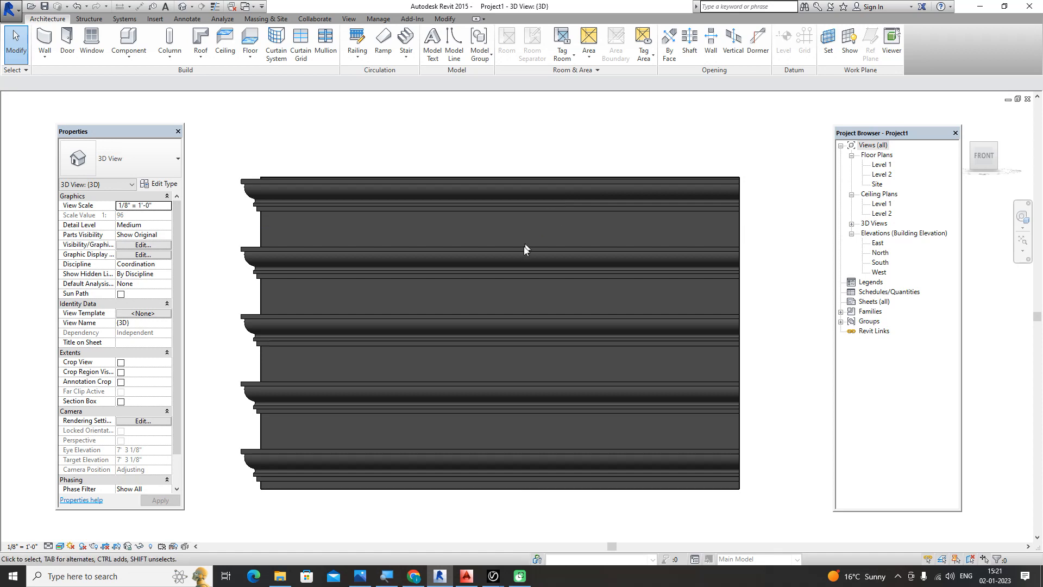
Ungroup the second and fourth cornices to detach them from the array group.
scroll(523, 250, "down", 2)
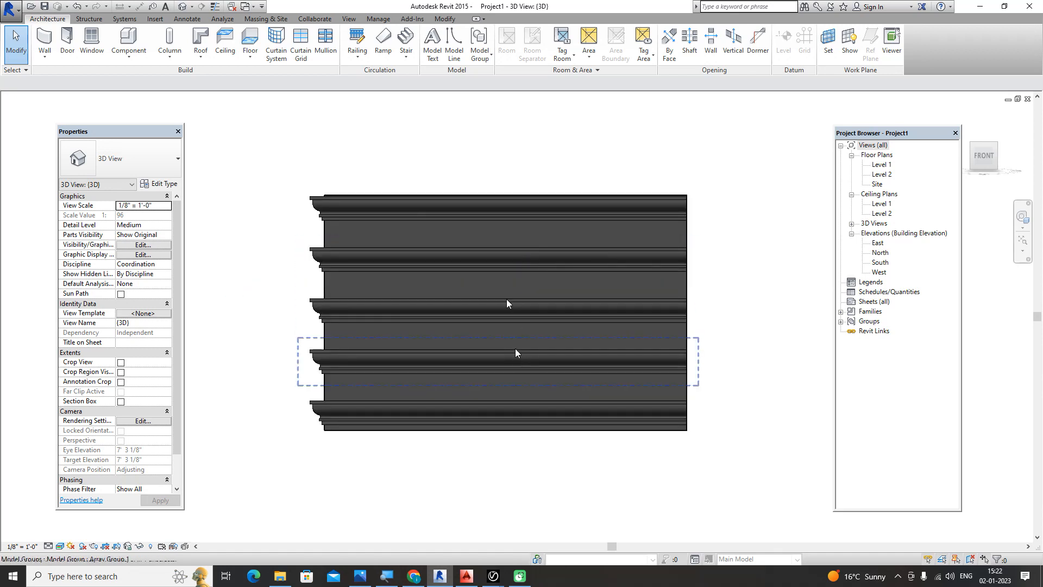
left_click(502, 259)
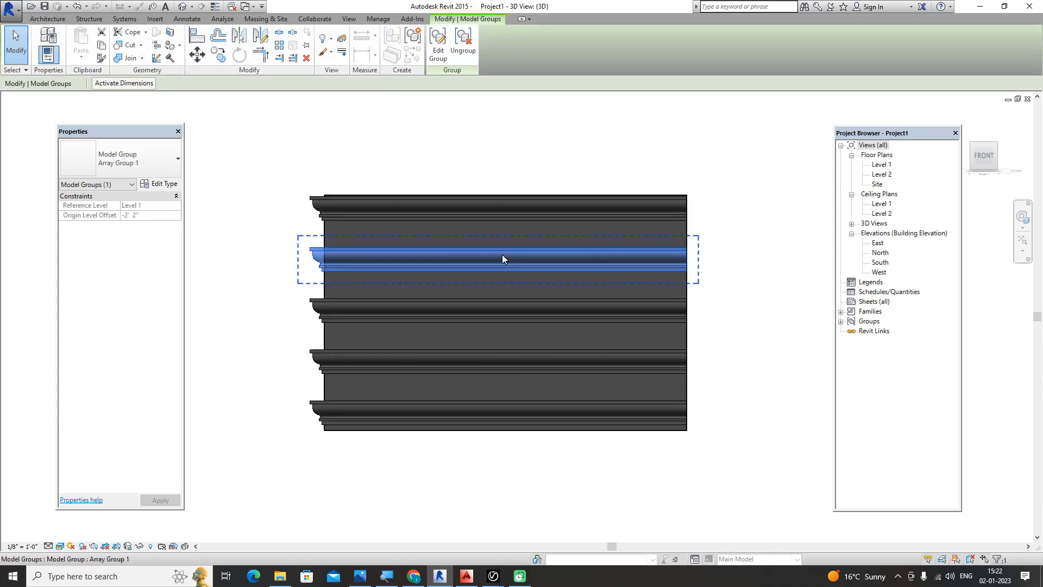
left_click(480, 358, "ctrl")
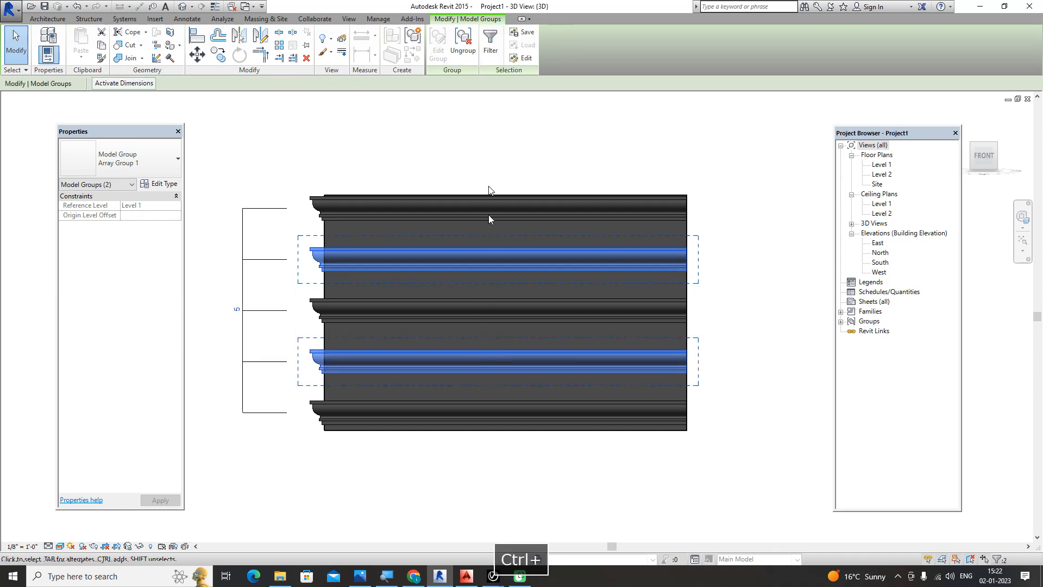
left_click(471, 49)
left_click(473, 133)
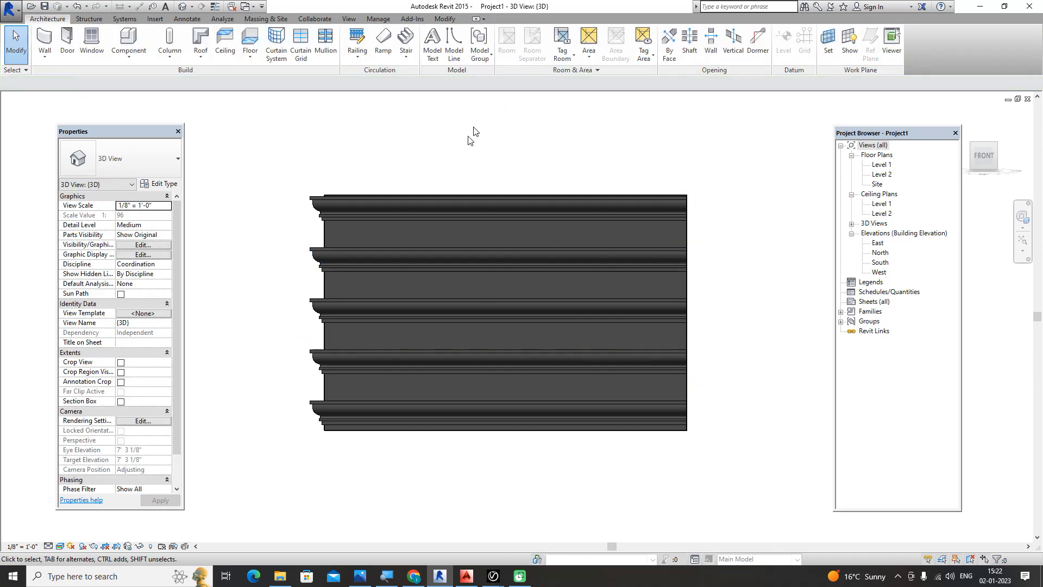
Edit the array group from the top cornice, shorten its front-wall run to about 8' 7", and finish the group.
left_click(447, 200)
left_click(437, 46)
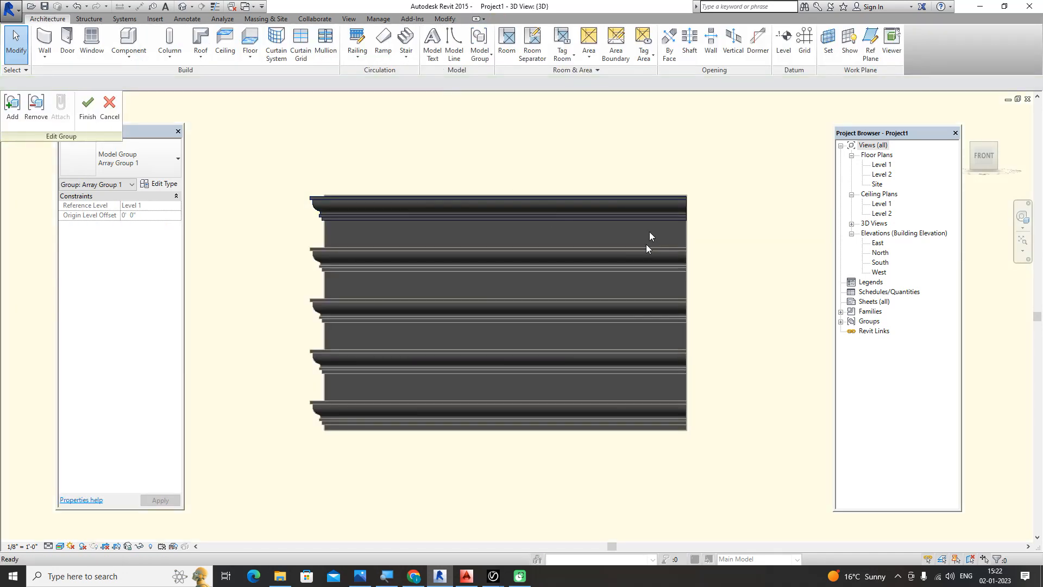
left_click(653, 202)
left_click_drag(685, 220, 525, 218)
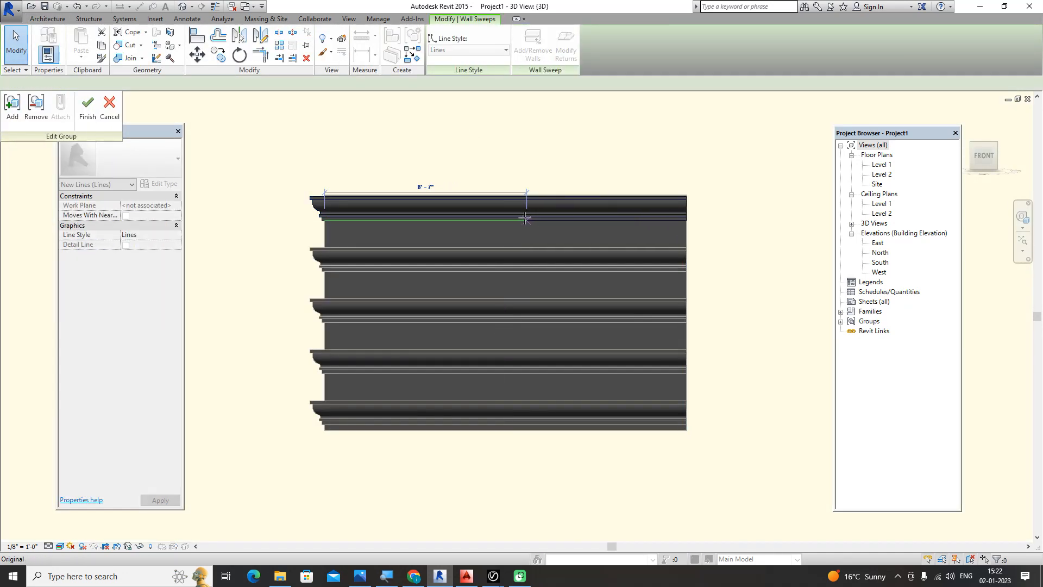
left_click(93, 115)
left_click(606, 152)
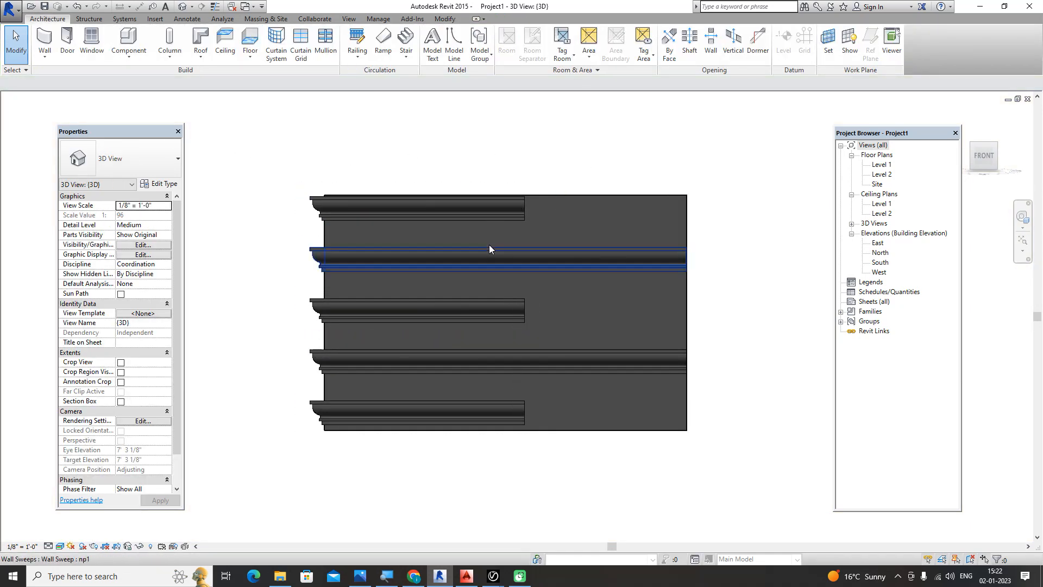
middle_click_drag(495, 293, 519, 275, "shift")
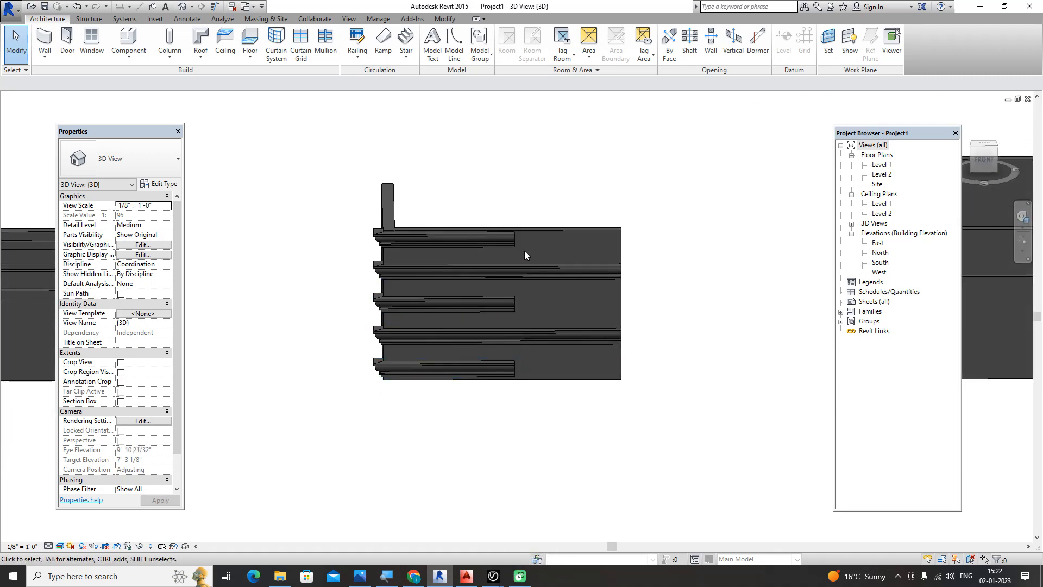
middle_click_drag(597, 165, 524, 253, "shift")
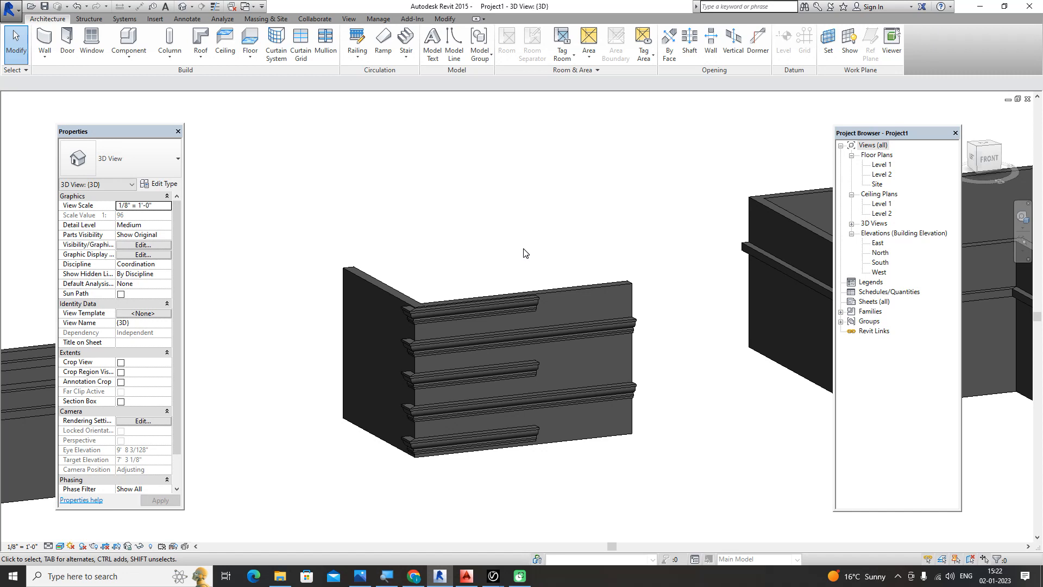
scroll(429, 351, "up", 3)
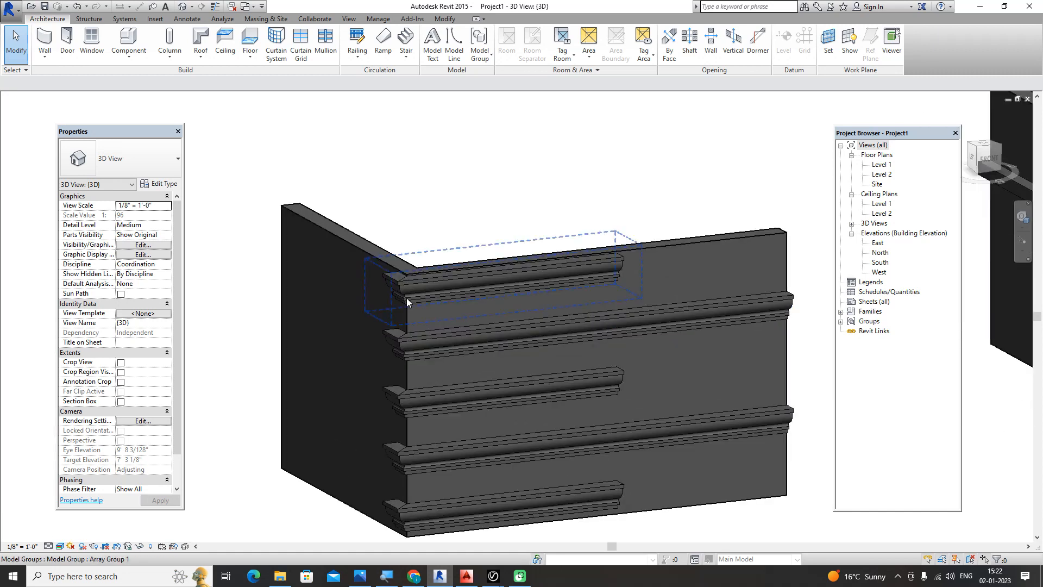